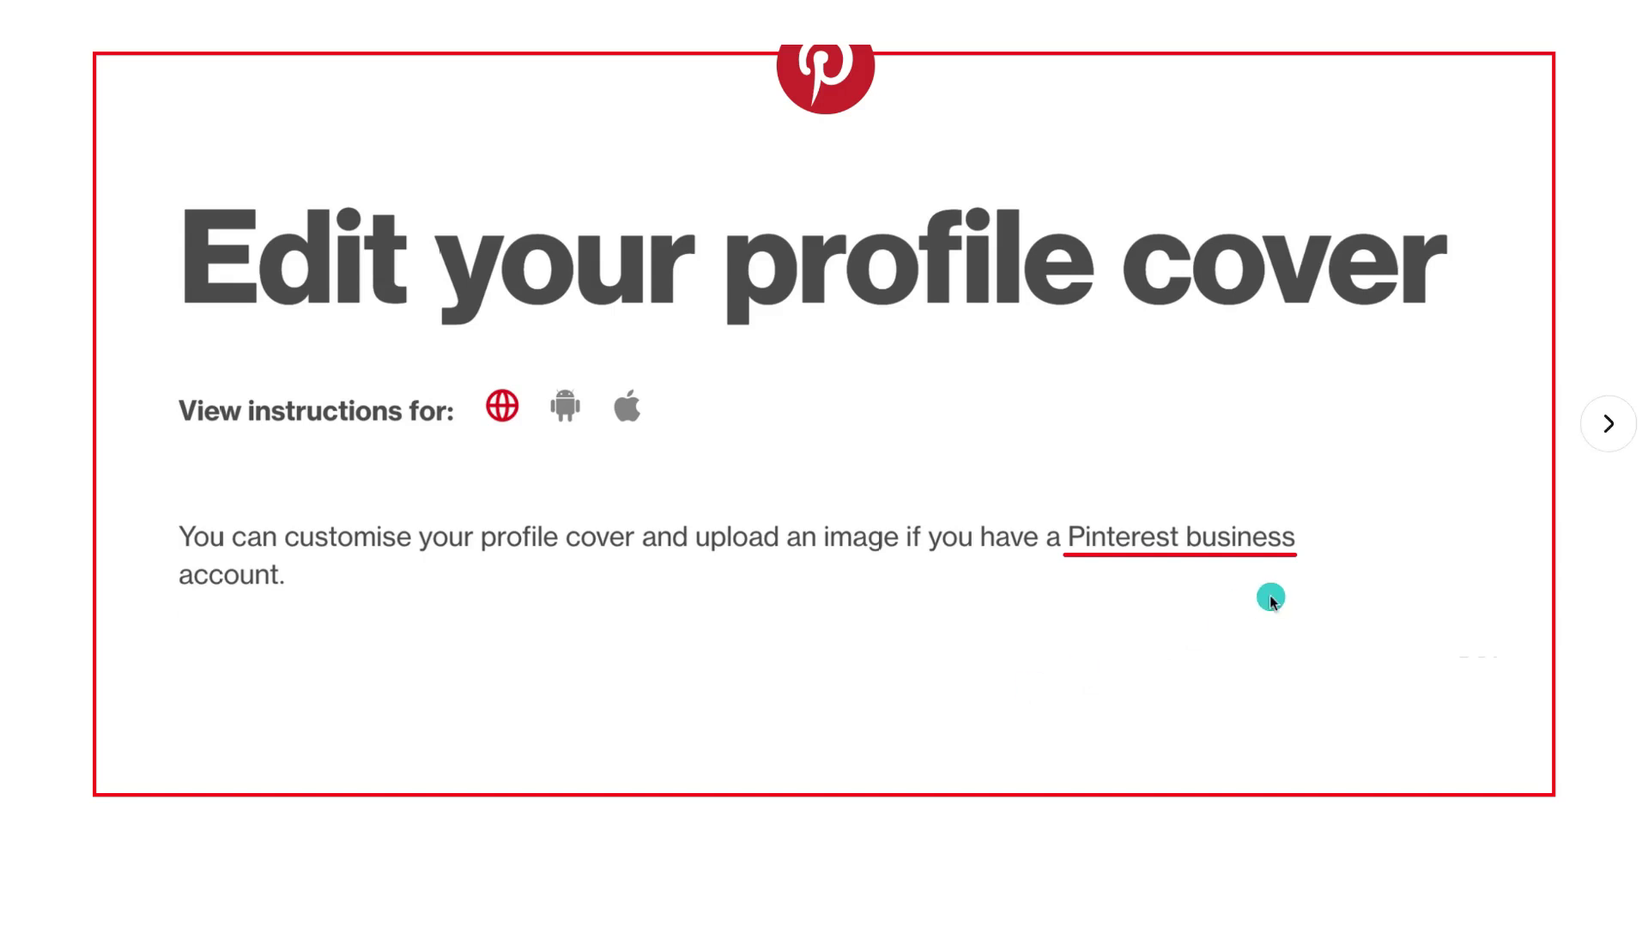
- Leave the specs slideshow and create a blank 16:9 presentation design in Canva
{"action": "left_click", "coordinate": [1614, 434]}
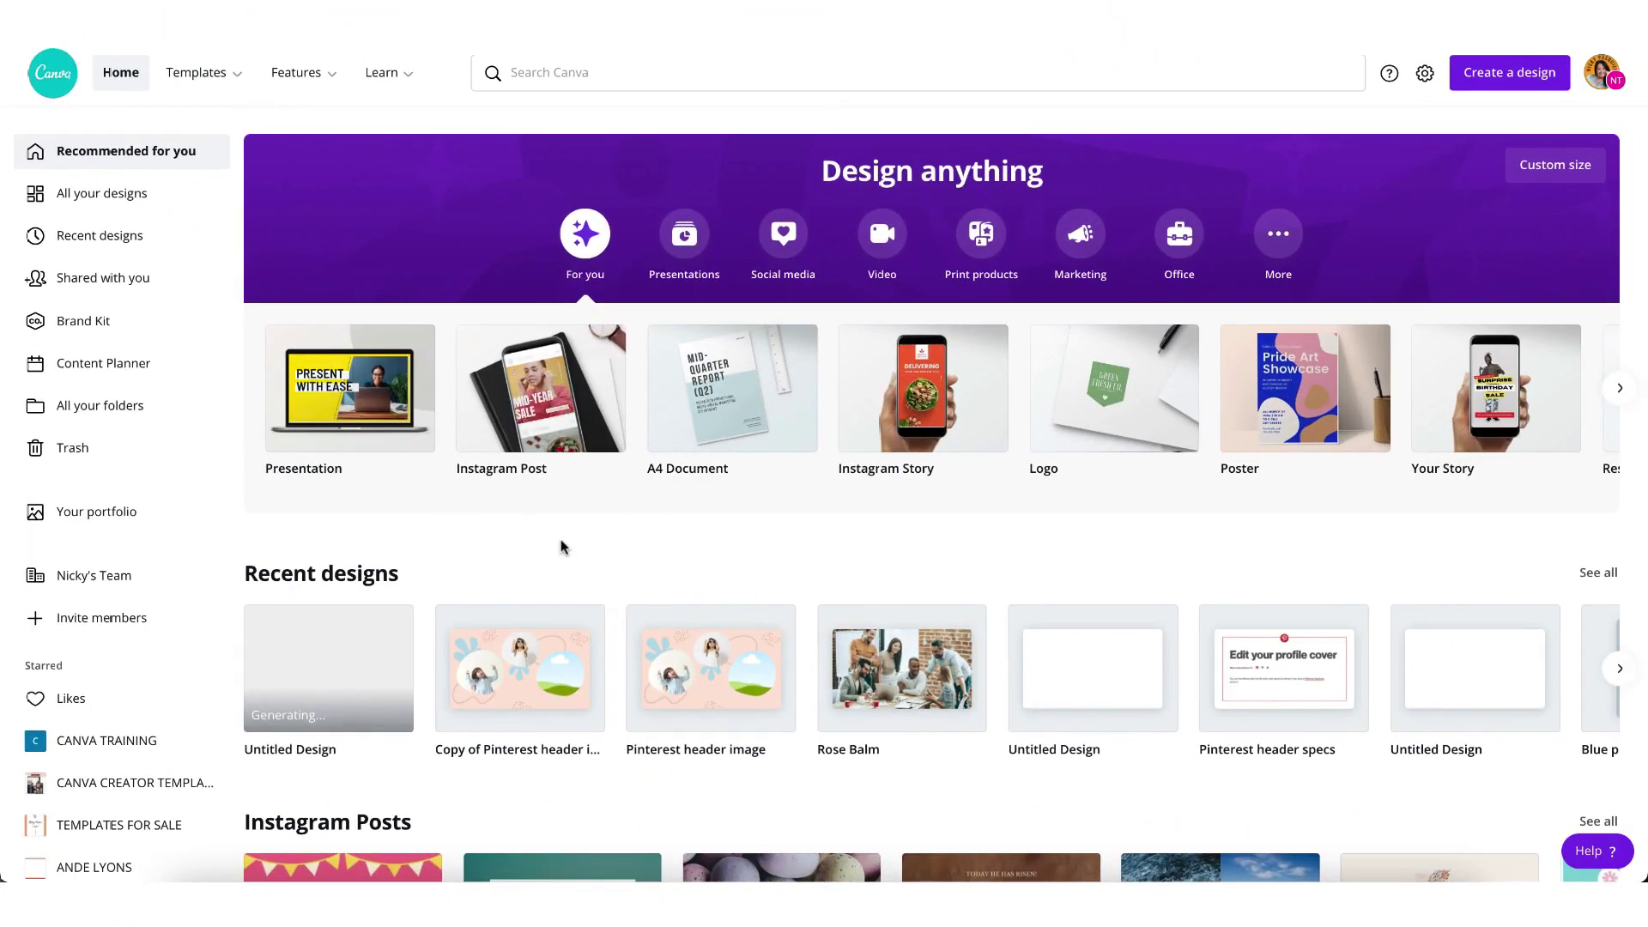
{"action": "left_click", "coordinate": [337, 388]}
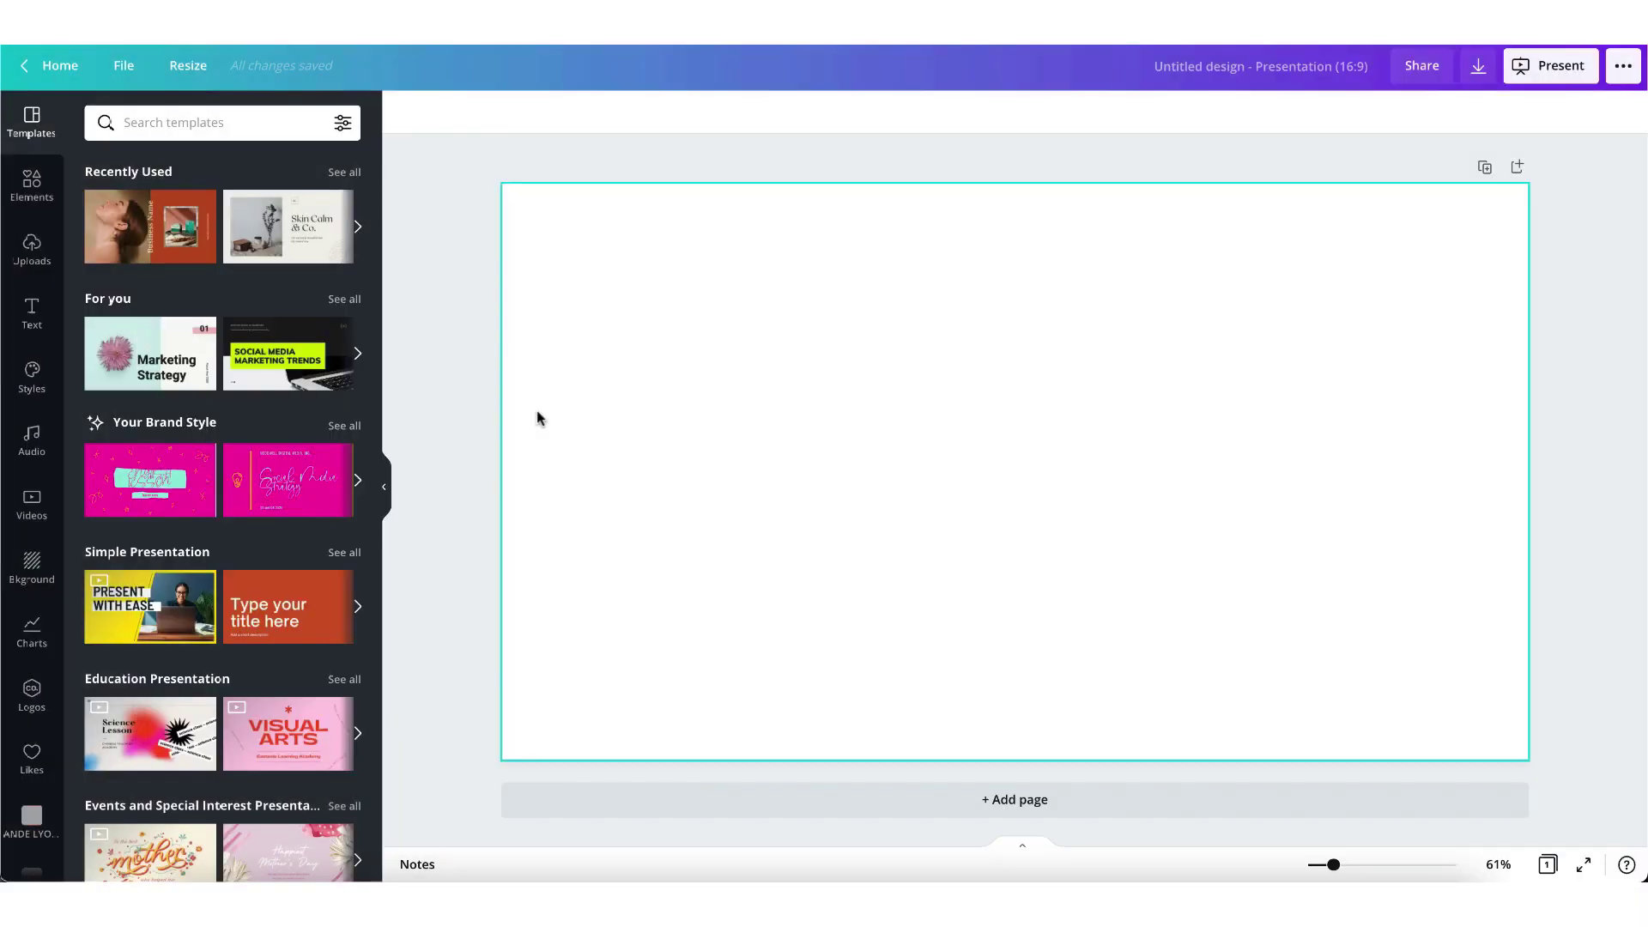
- Place the brand photo of the woman with flowers and the recently used makeup photo on the blank page
{"action": "scroll", "coordinate": [34, 481], "scroll_direction": "down", "scroll_amount": 5}
{"action": "left_click", "coordinate": [35, 482]}
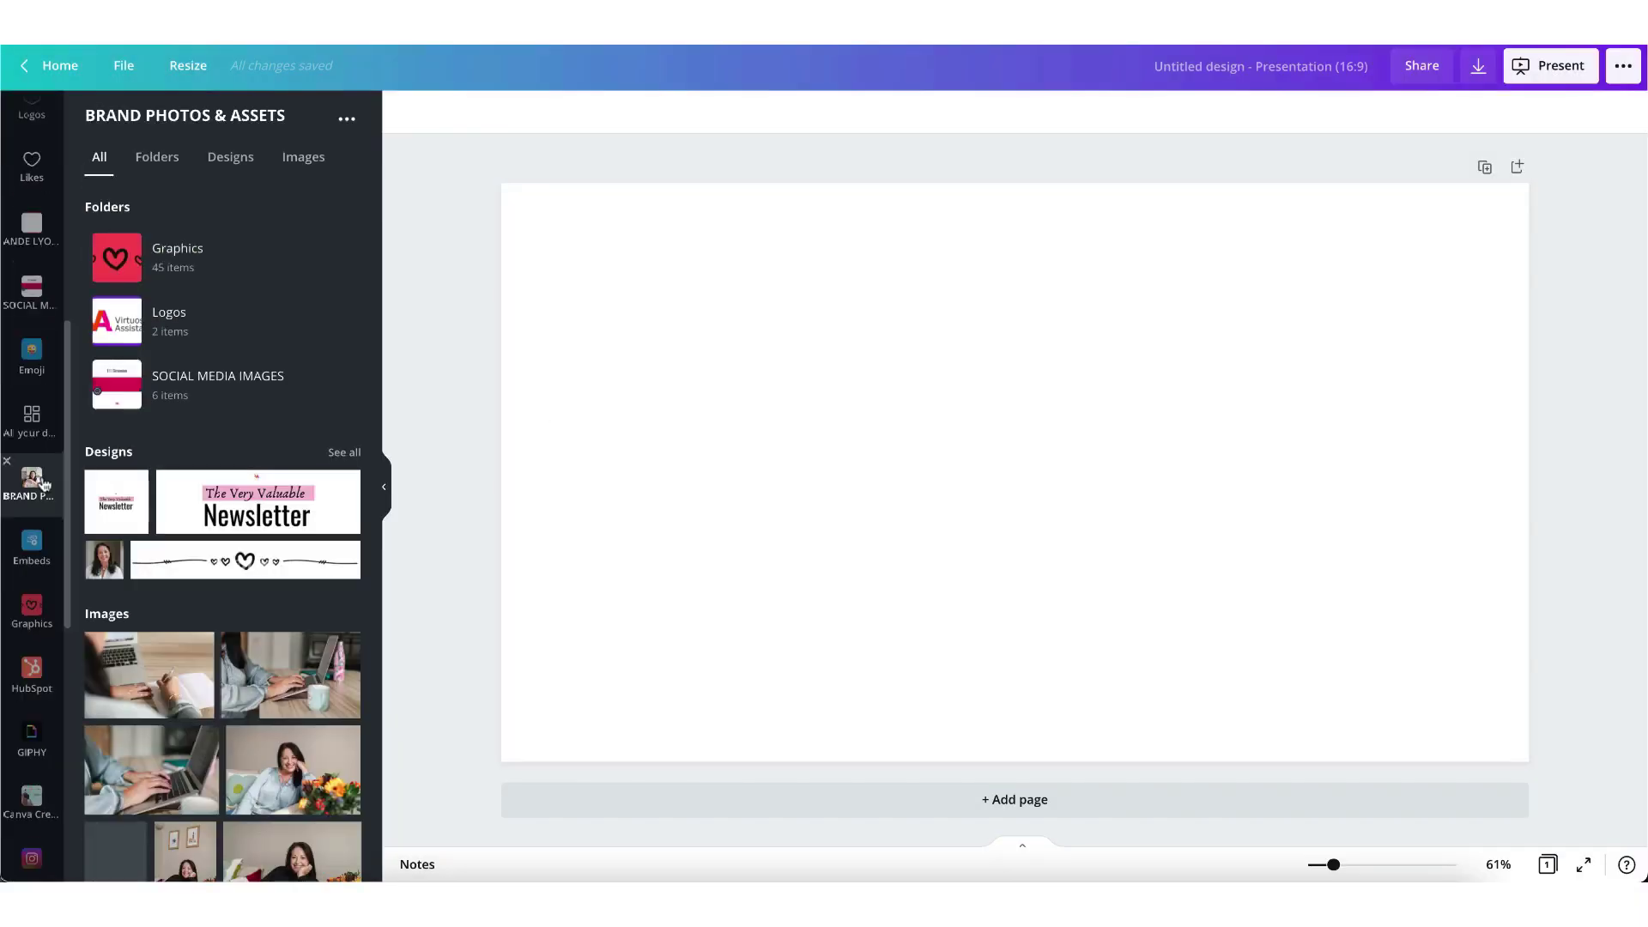
{"action": "left_click_drag", "start_coordinate": [296, 772], "coordinate": [528, 575]}
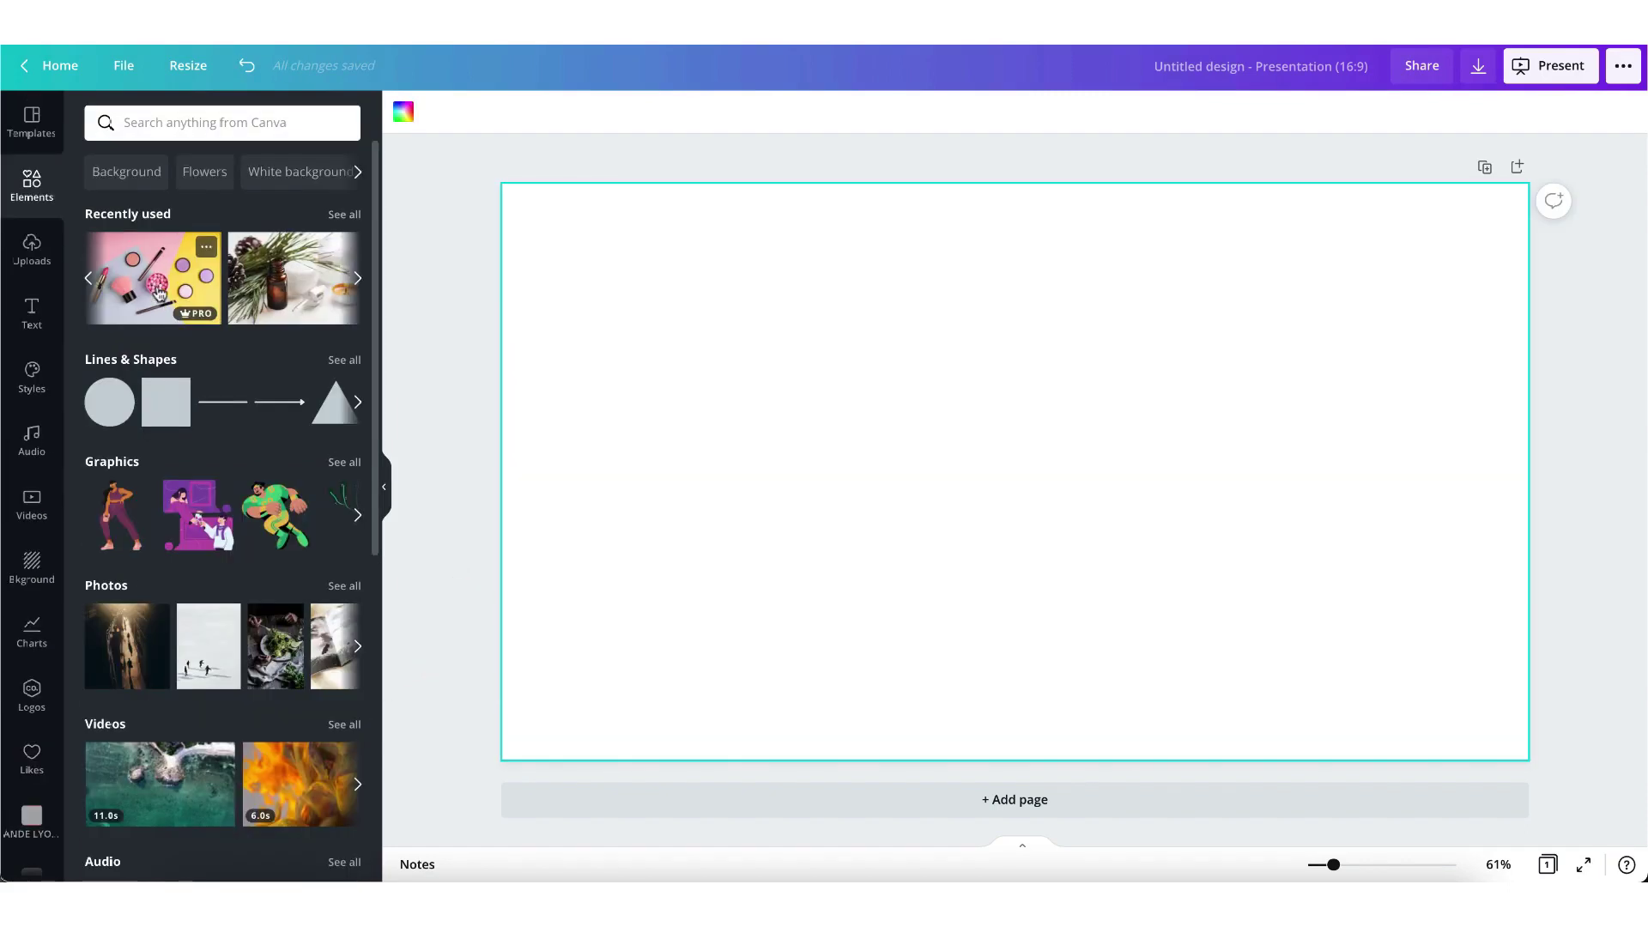
{"action": "left_click_drag", "start_coordinate": [159, 290], "coordinate": [508, 307]}
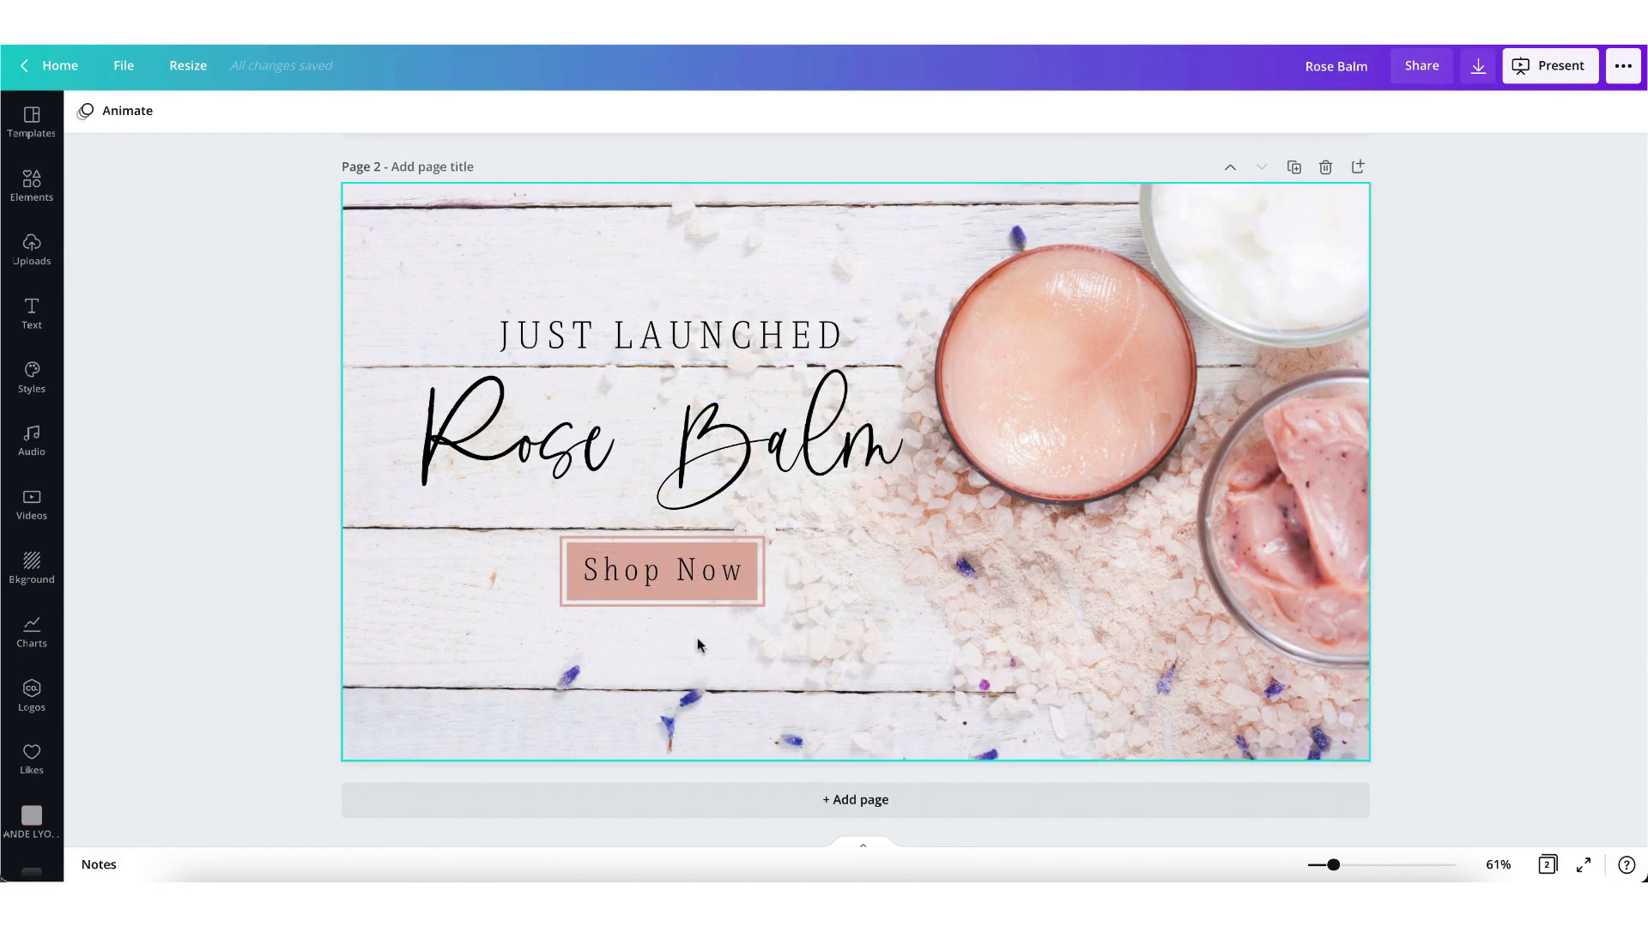
{"action": "left_click", "coordinate": [921, 541]}
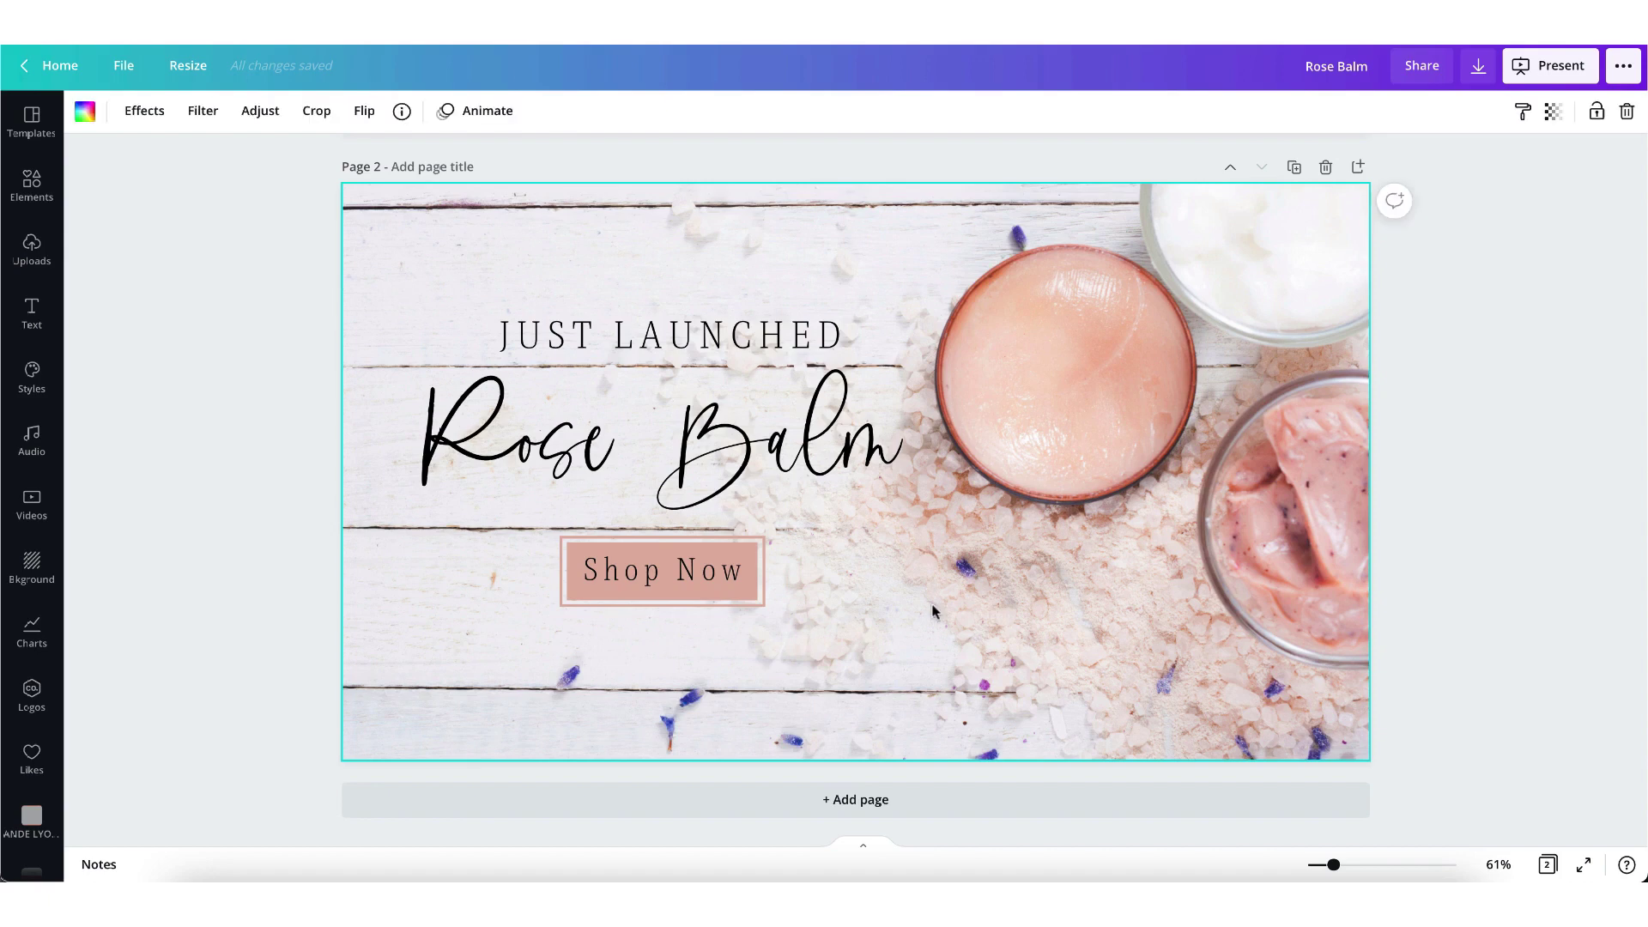
{"action": "left_click", "coordinate": [841, 352]}
{"action": "left_click", "coordinate": [814, 430]}
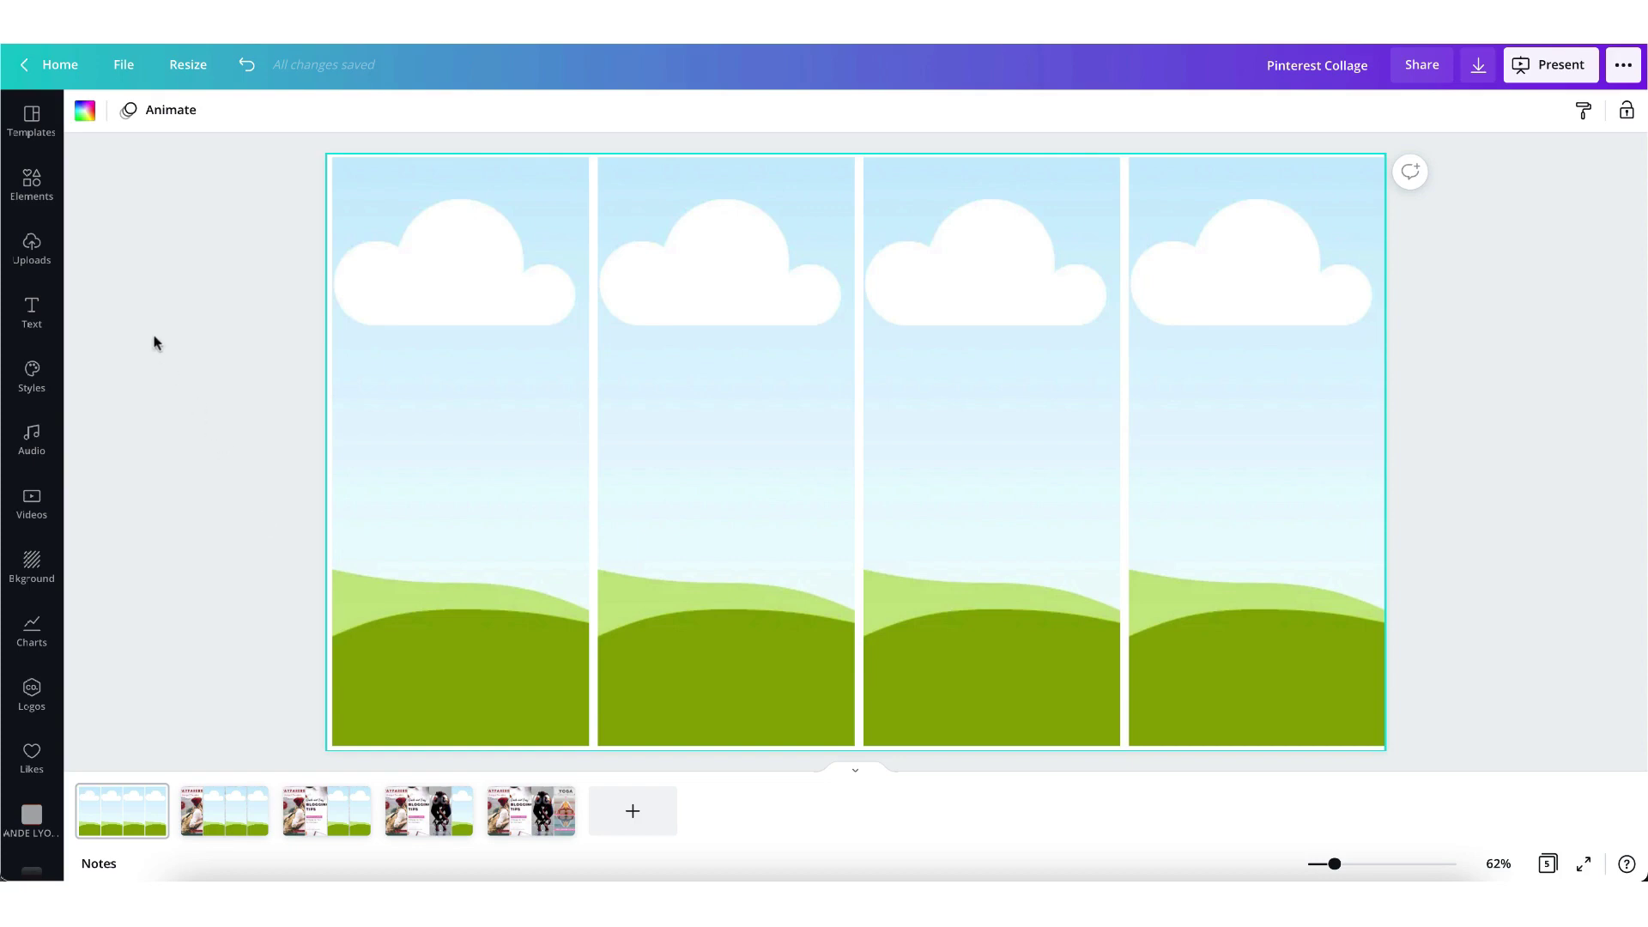
- Find the grid elements and browse the available photo grid layouts for the Pinterest Collage design
{"action": "left_click", "coordinate": [27, 196]}
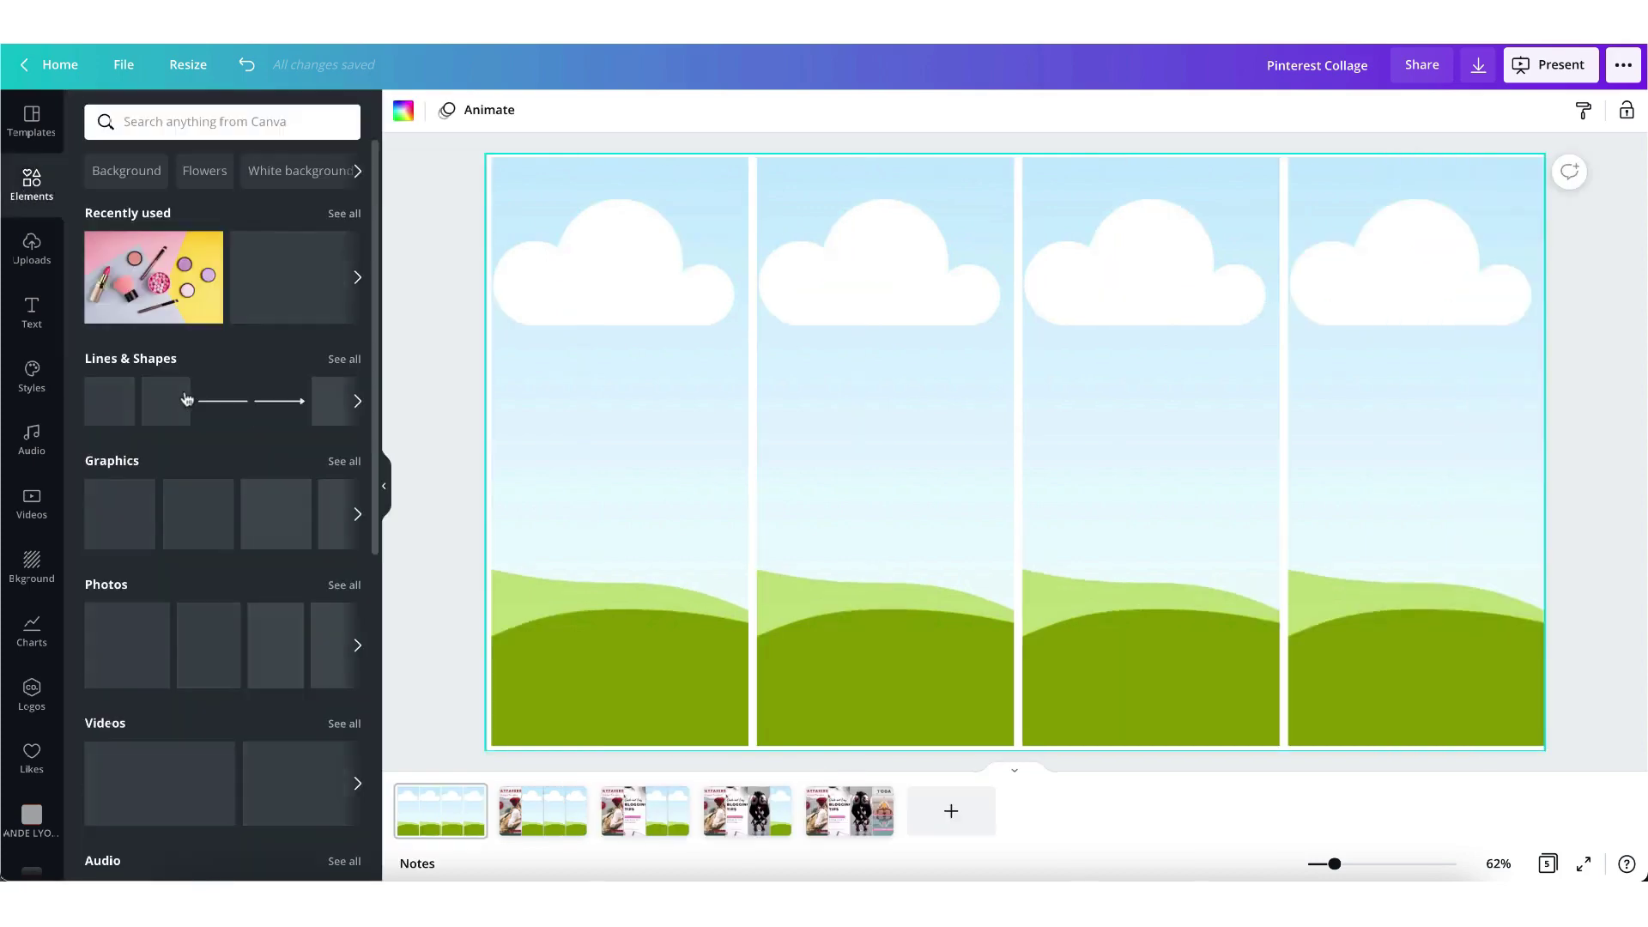
{"action": "scroll", "coordinate": [186, 398], "scroll_direction": "down", "scroll_amount": 3}
{"action": "scroll", "coordinate": [187, 398], "scroll_direction": "down", "scroll_amount": 3}
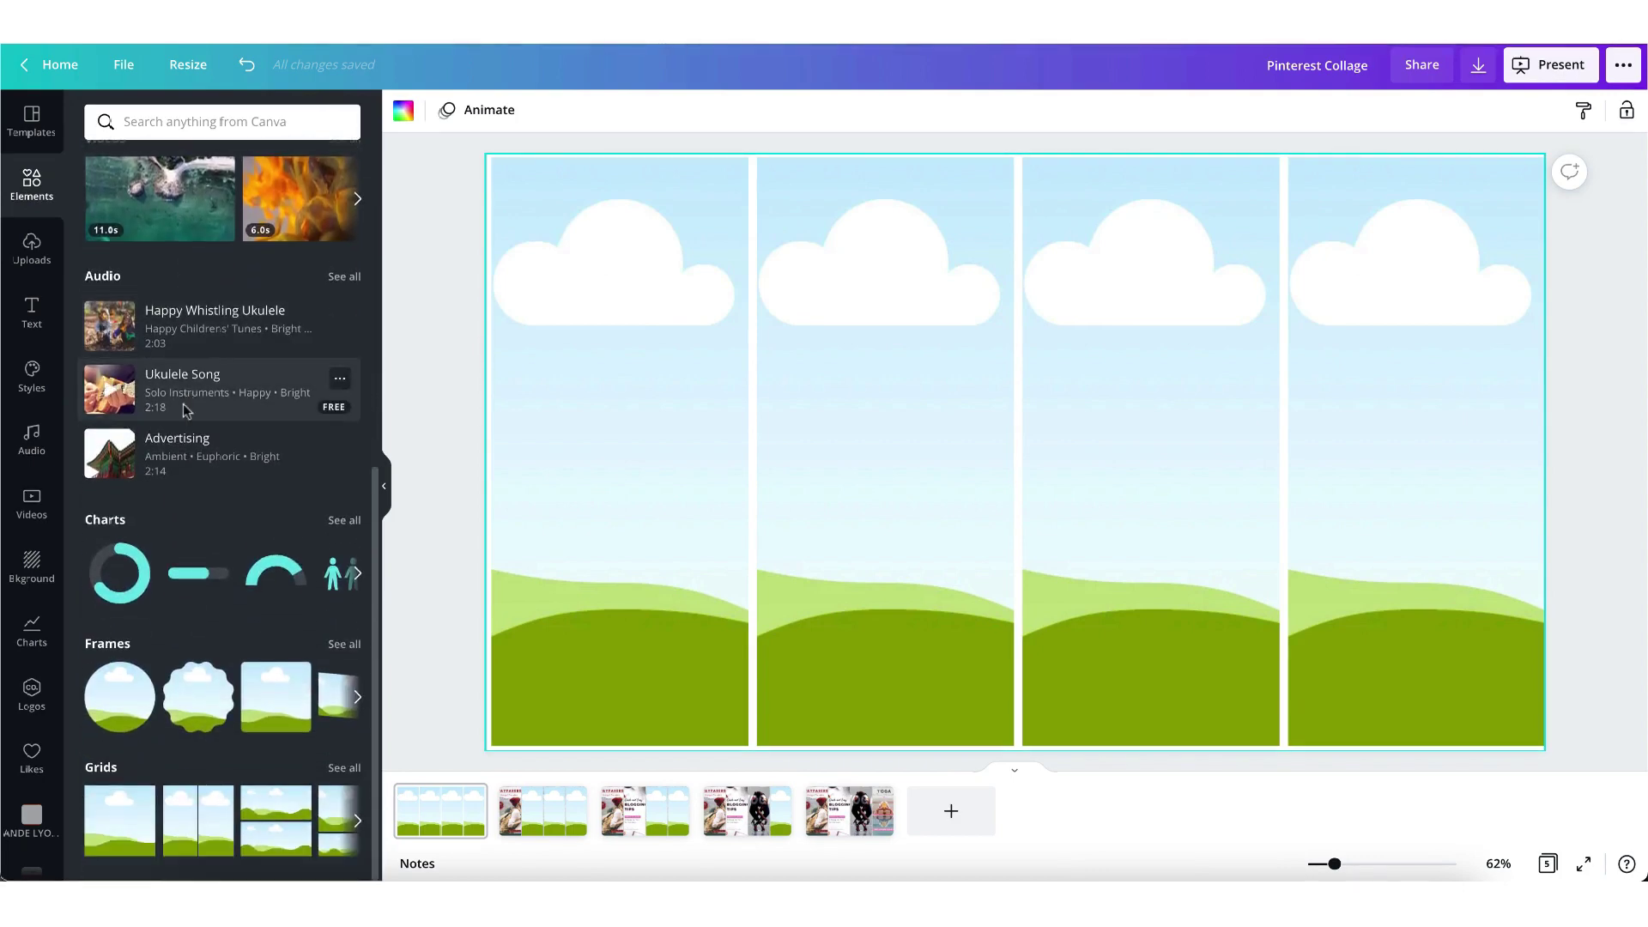
{"action": "left_click", "coordinate": [106, 774]}
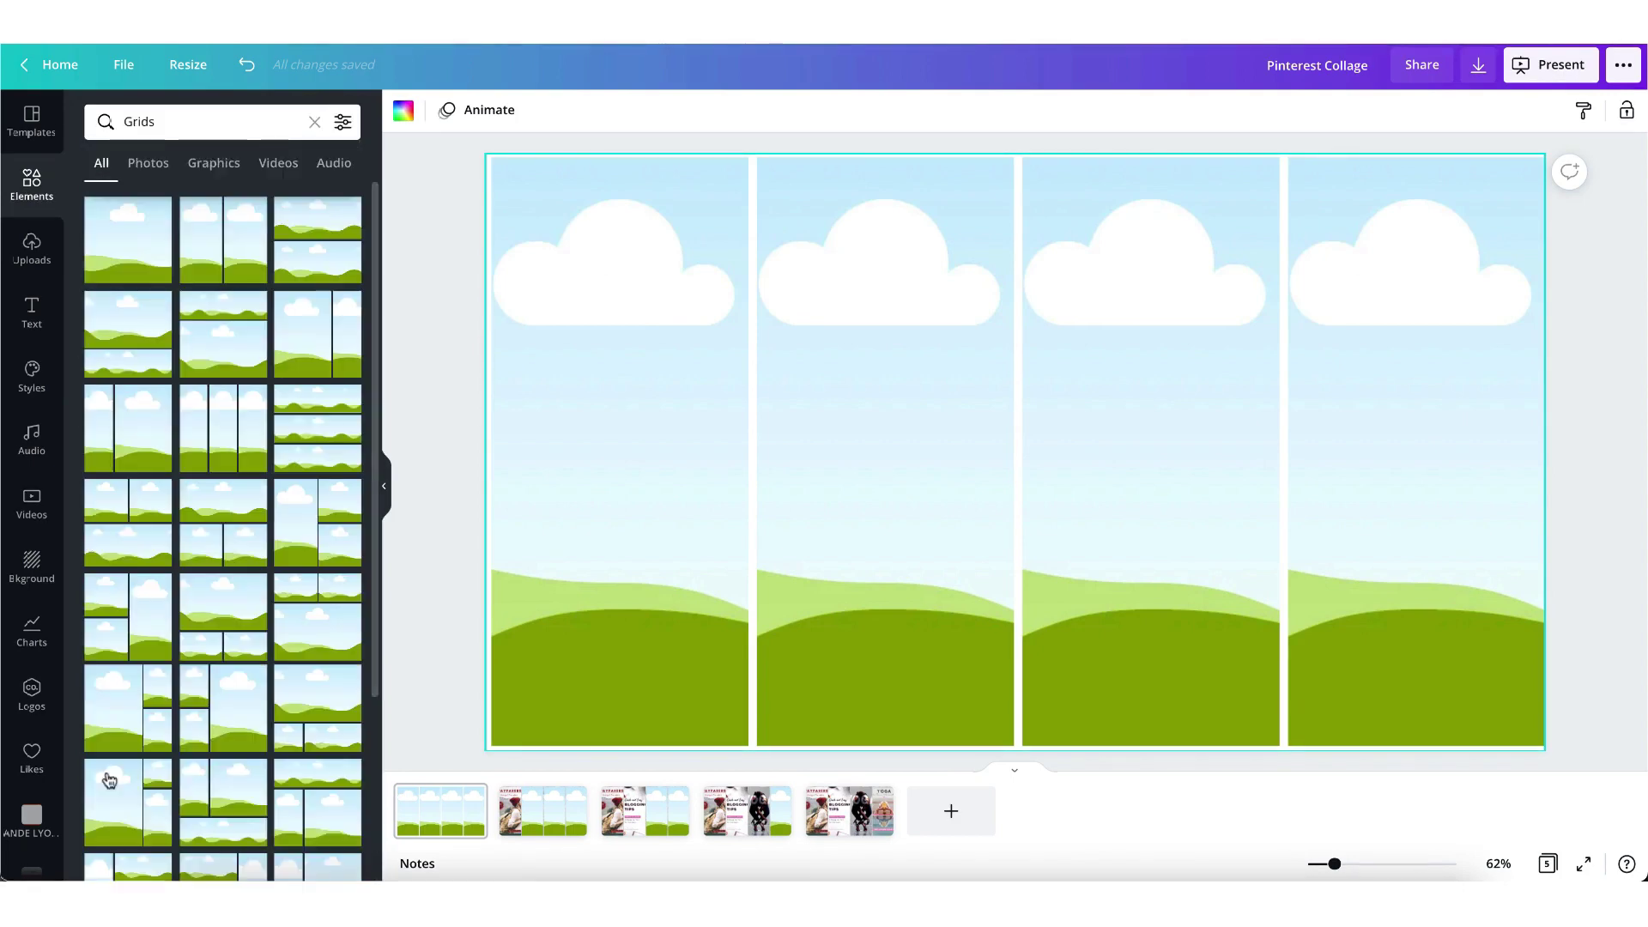
{"action": "scroll", "coordinate": [197, 730], "scroll_direction": "down", "scroll_amount": 2}
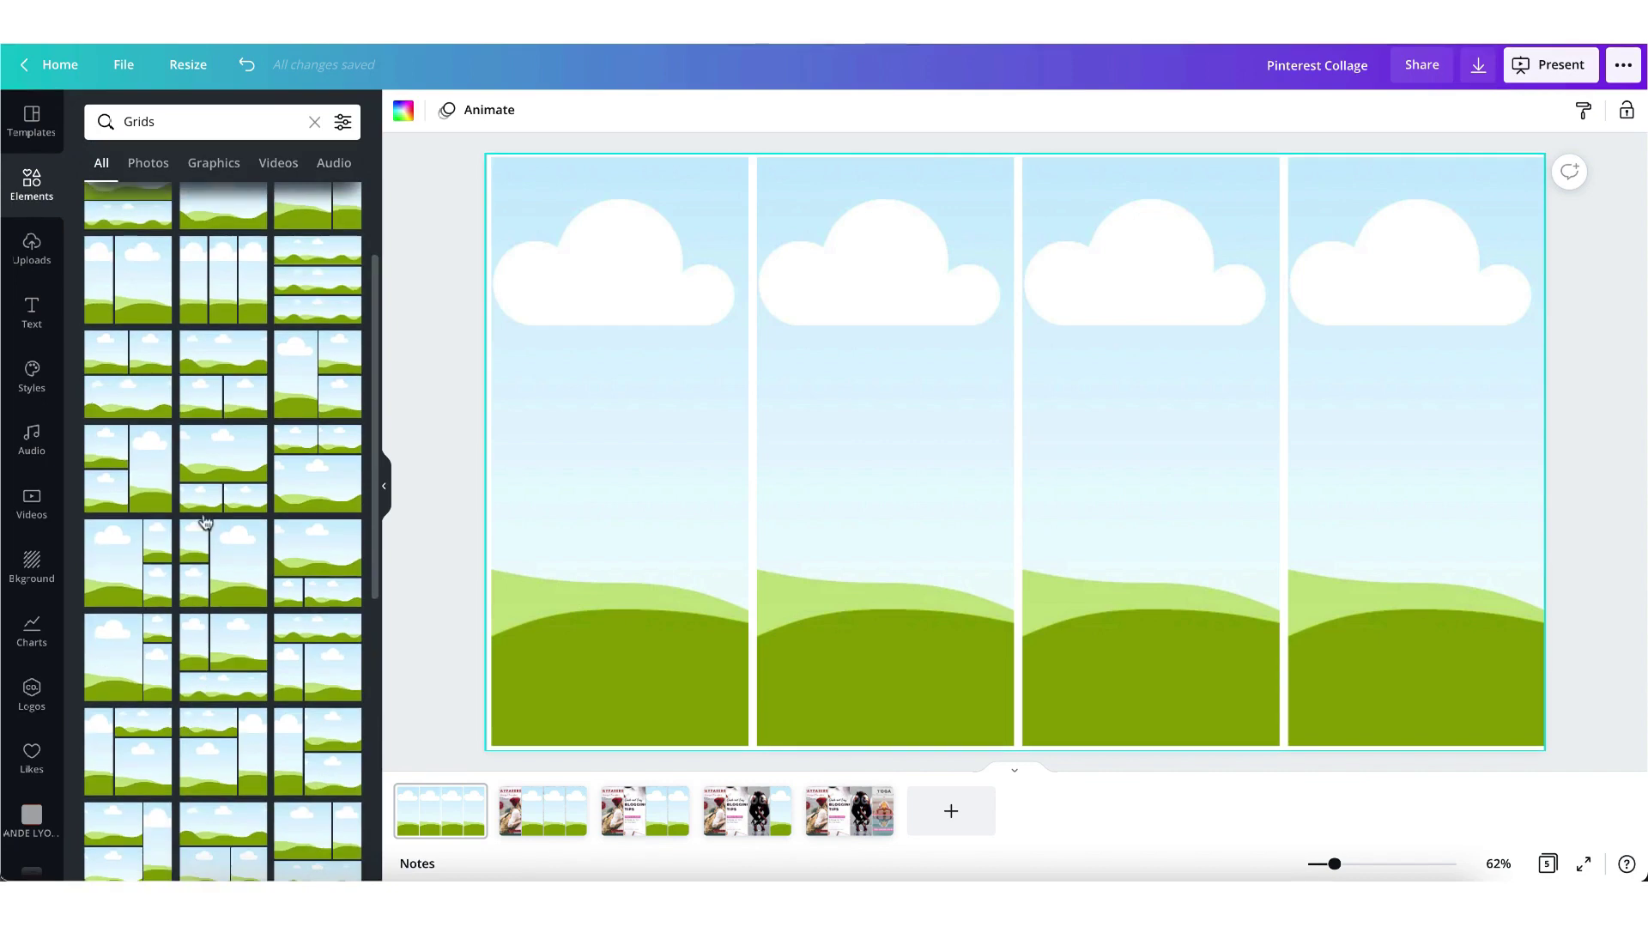
{"action": "scroll", "coordinate": [225, 580], "scroll_direction": "down", "scroll_amount": 1}
{"action": "scroll", "coordinate": [223, 573], "scroll_direction": "down", "scroll_amount": 2}
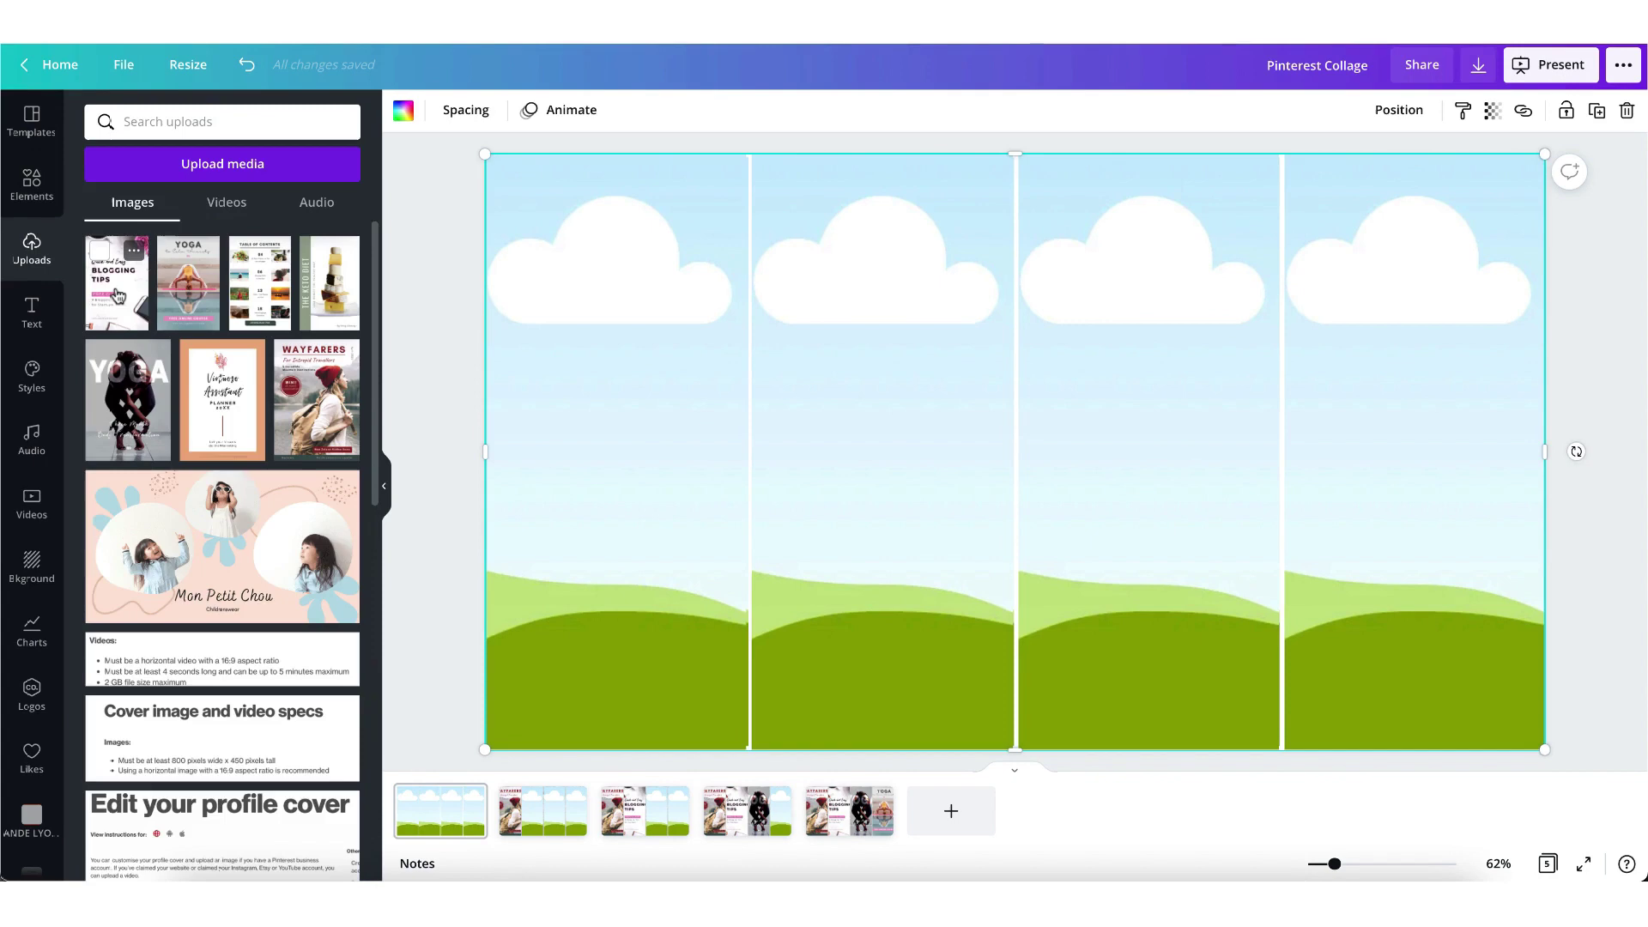
- Fill the first column of the four-column grid with the uploaded Blogging Tips pin and adjust its crop
{"action": "left_click_drag", "start_coordinate": [117, 296], "coordinate": [979, 397]}
{"action": "double_click", "coordinate": [546, 352]}
{"action": "left_click", "coordinate": [978, 397]}
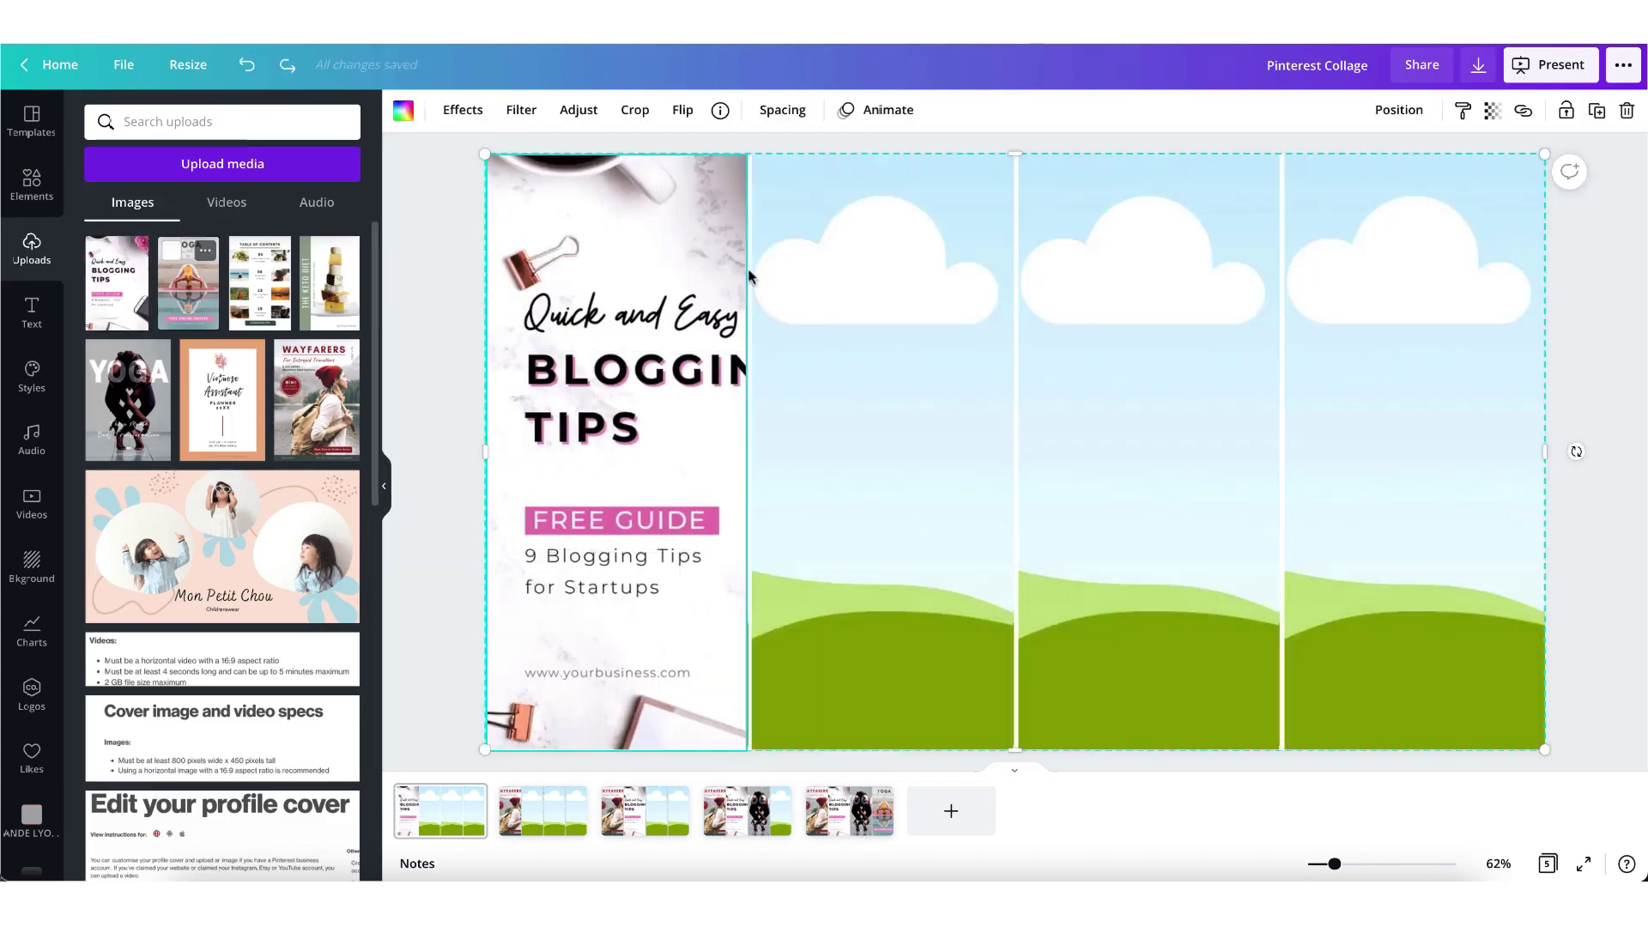
- Fill the remaining three grid columns with the yoga, Table of Contents and Keto Diet pins, adjusting the Keto Diet pin's crop
{"action": "left_click", "coordinate": [188, 284]}
{"action": "left_click", "coordinate": [259, 283]}
{"action": "left_click_drag", "start_coordinate": [330, 283], "coordinate": [1474, 408]}
{"action": "double_click", "coordinate": [1372, 404]}
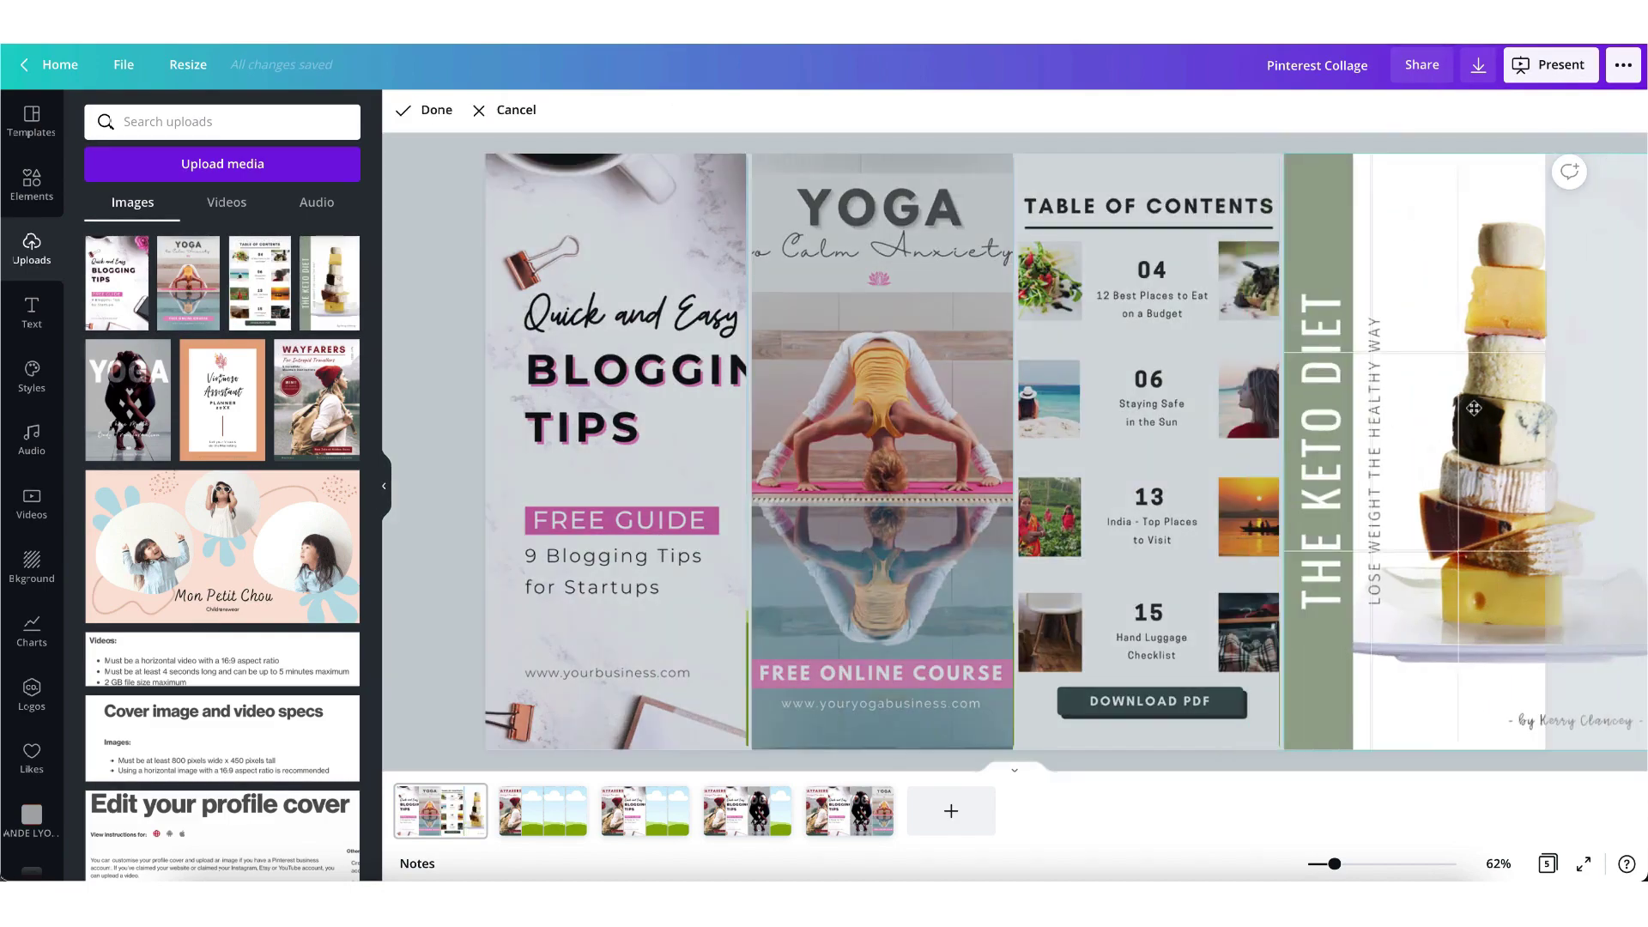
{"action": "left_click", "coordinate": [438, 399]}
{"action": "left_click", "coordinate": [385, 490]}
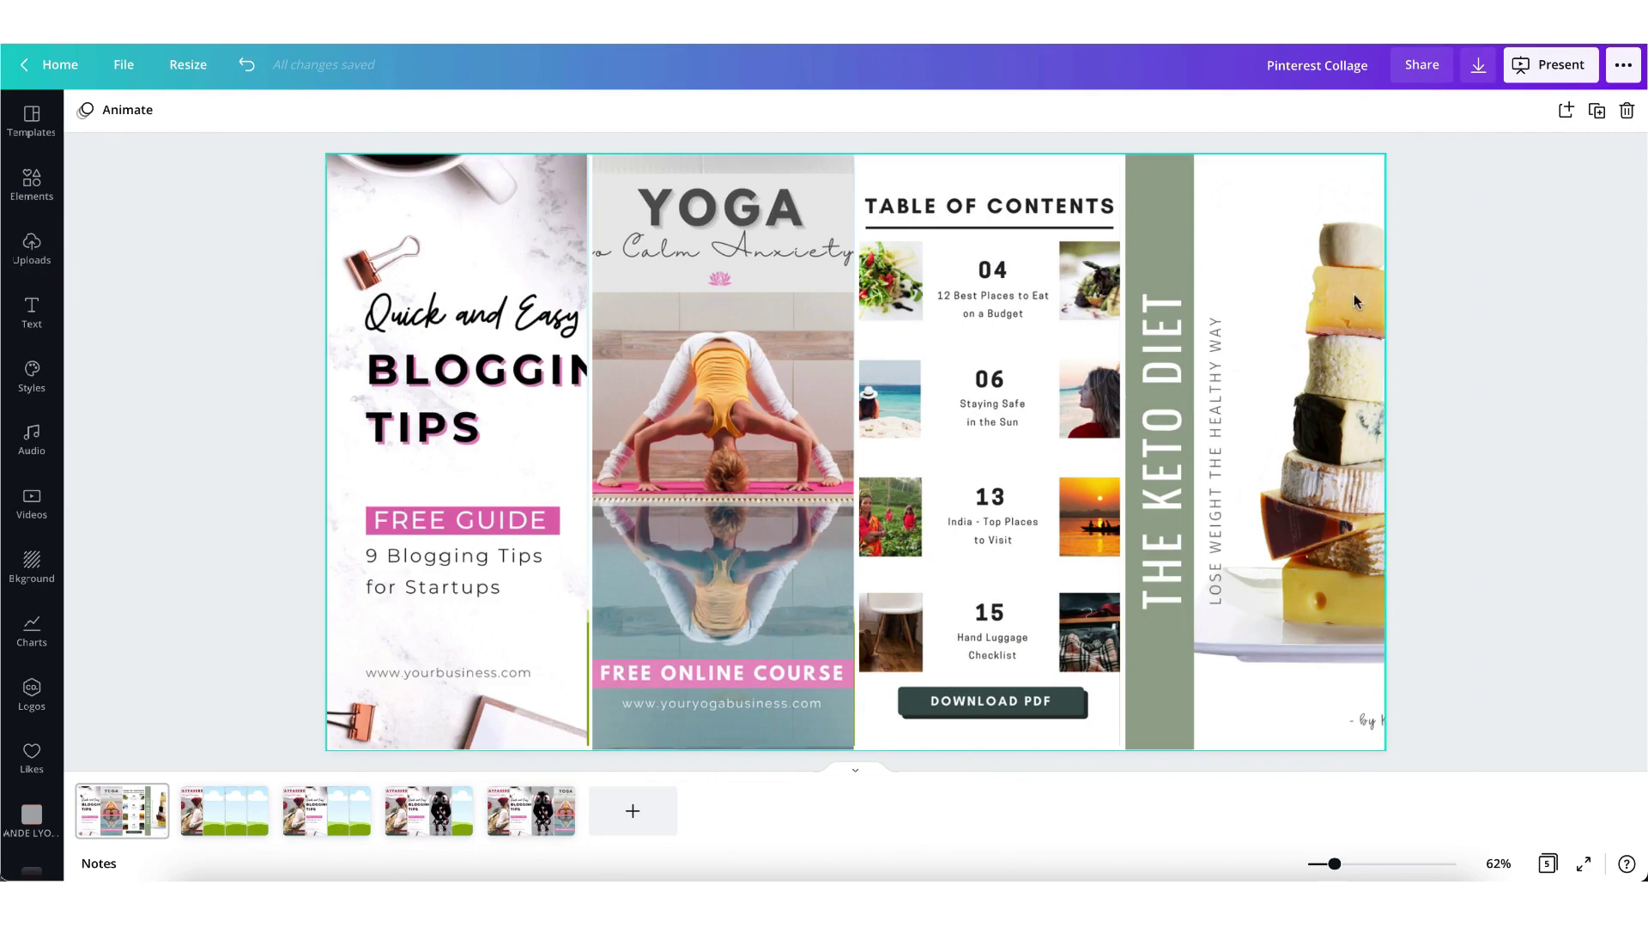
- Set the collage's download format to PNG and increase the export size
{"action": "left_click", "coordinate": [1482, 79]}
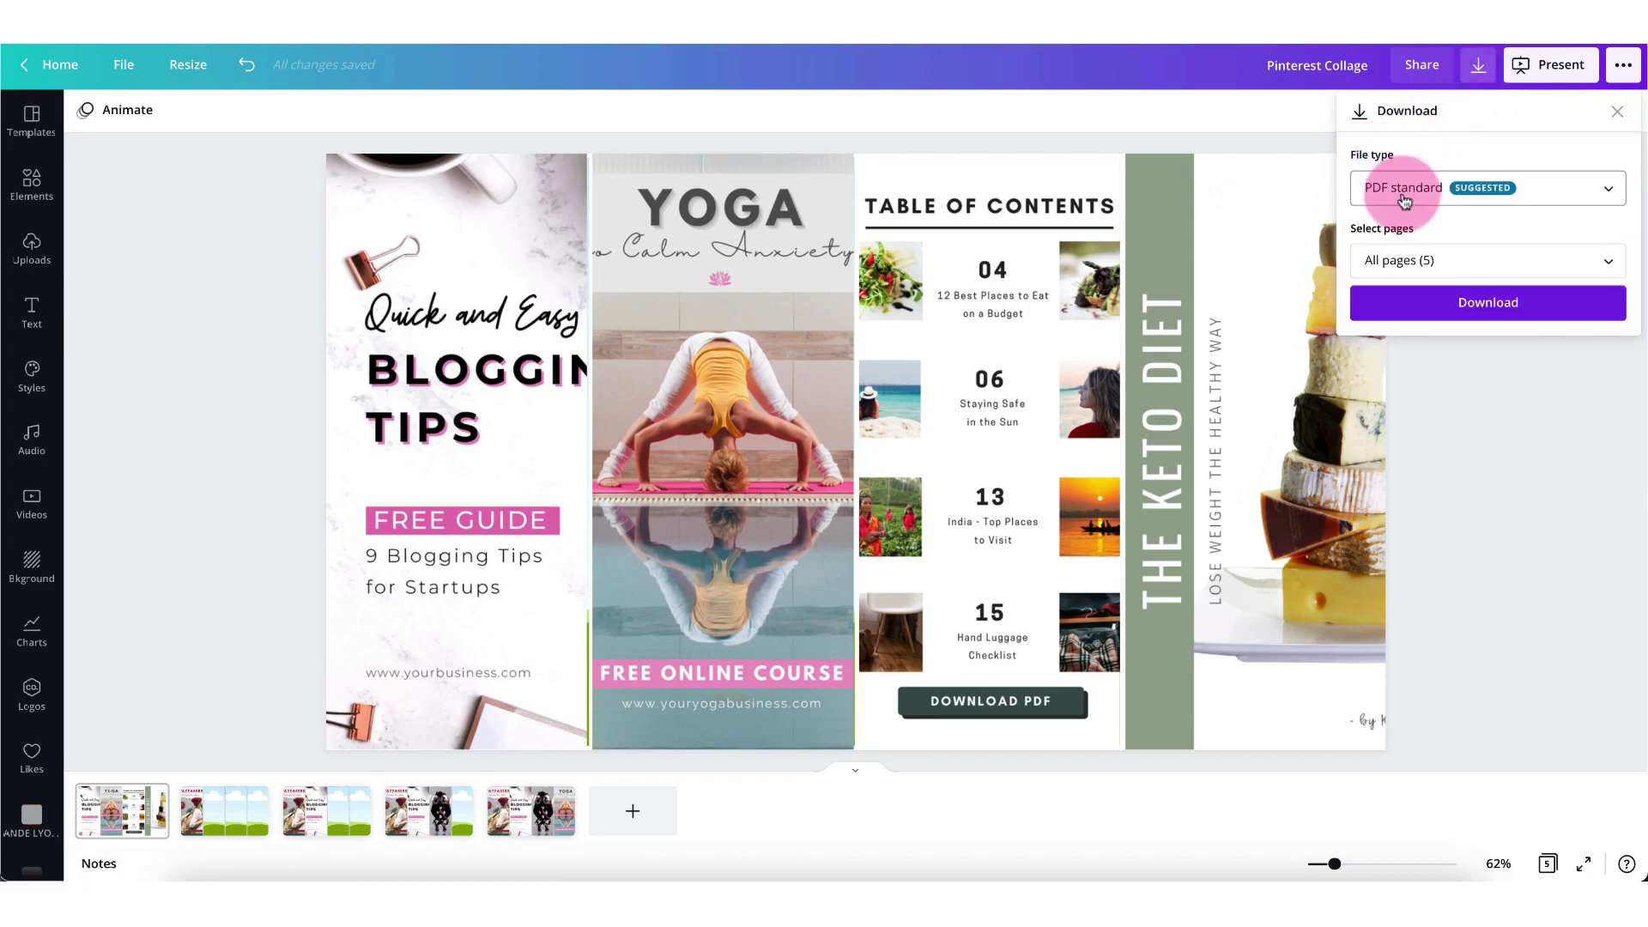
{"action": "left_click", "coordinate": [1405, 197]}
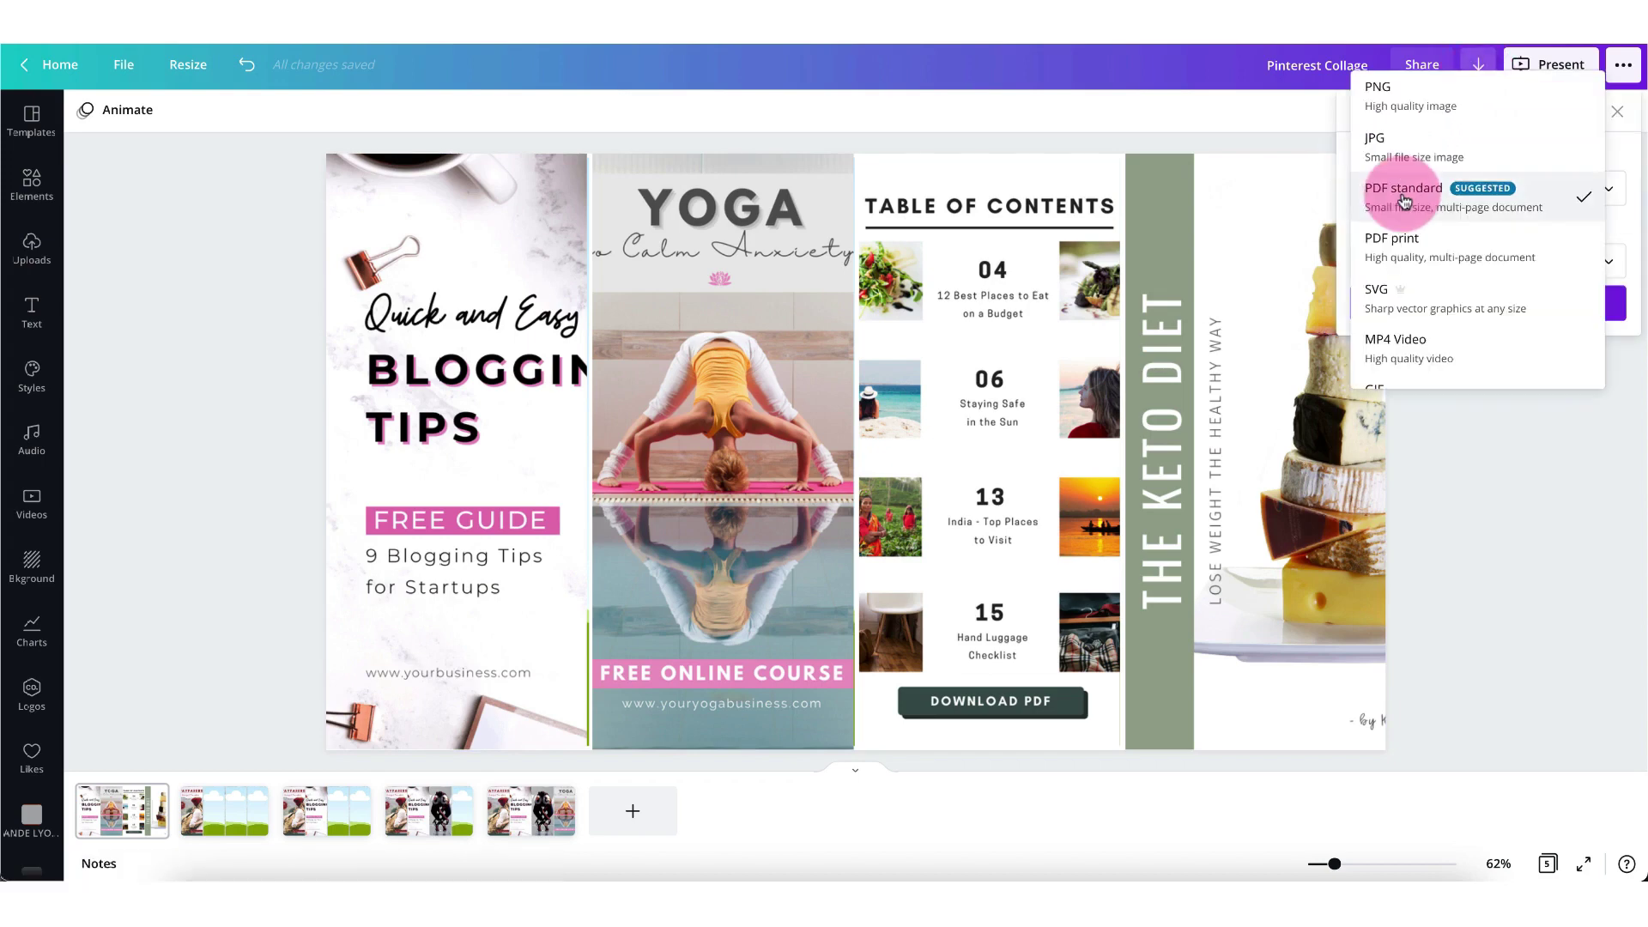
{"action": "left_click", "coordinate": [1409, 99]}
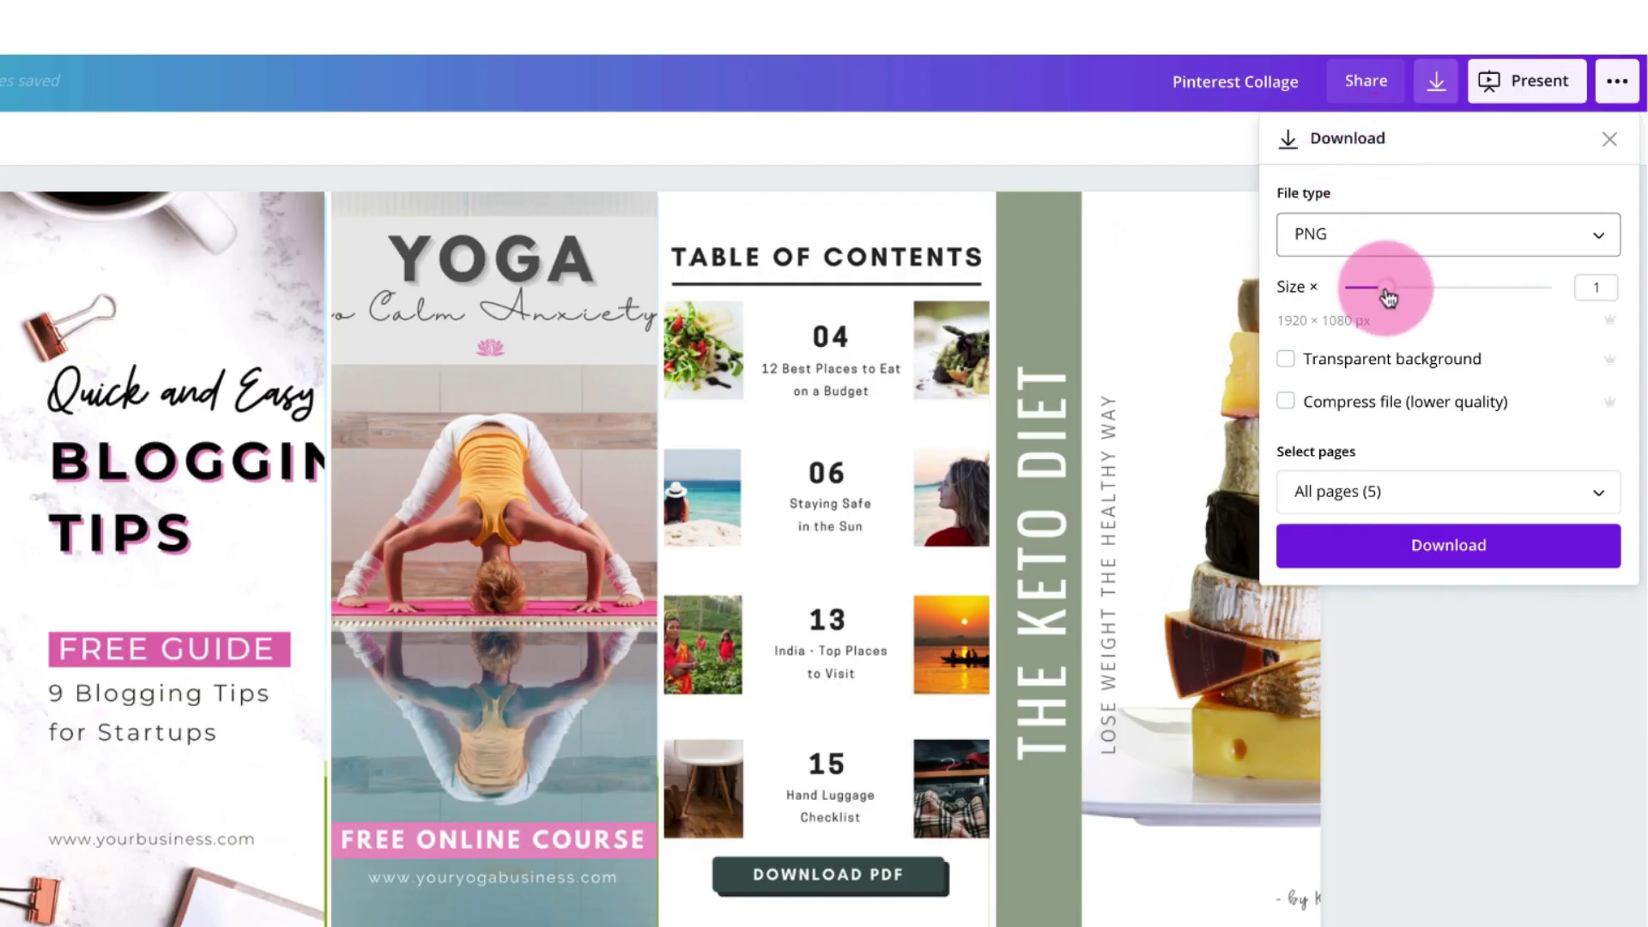
{"action": "left_click_drag", "start_coordinate": [1388, 296], "coordinate": [1457, 296]}
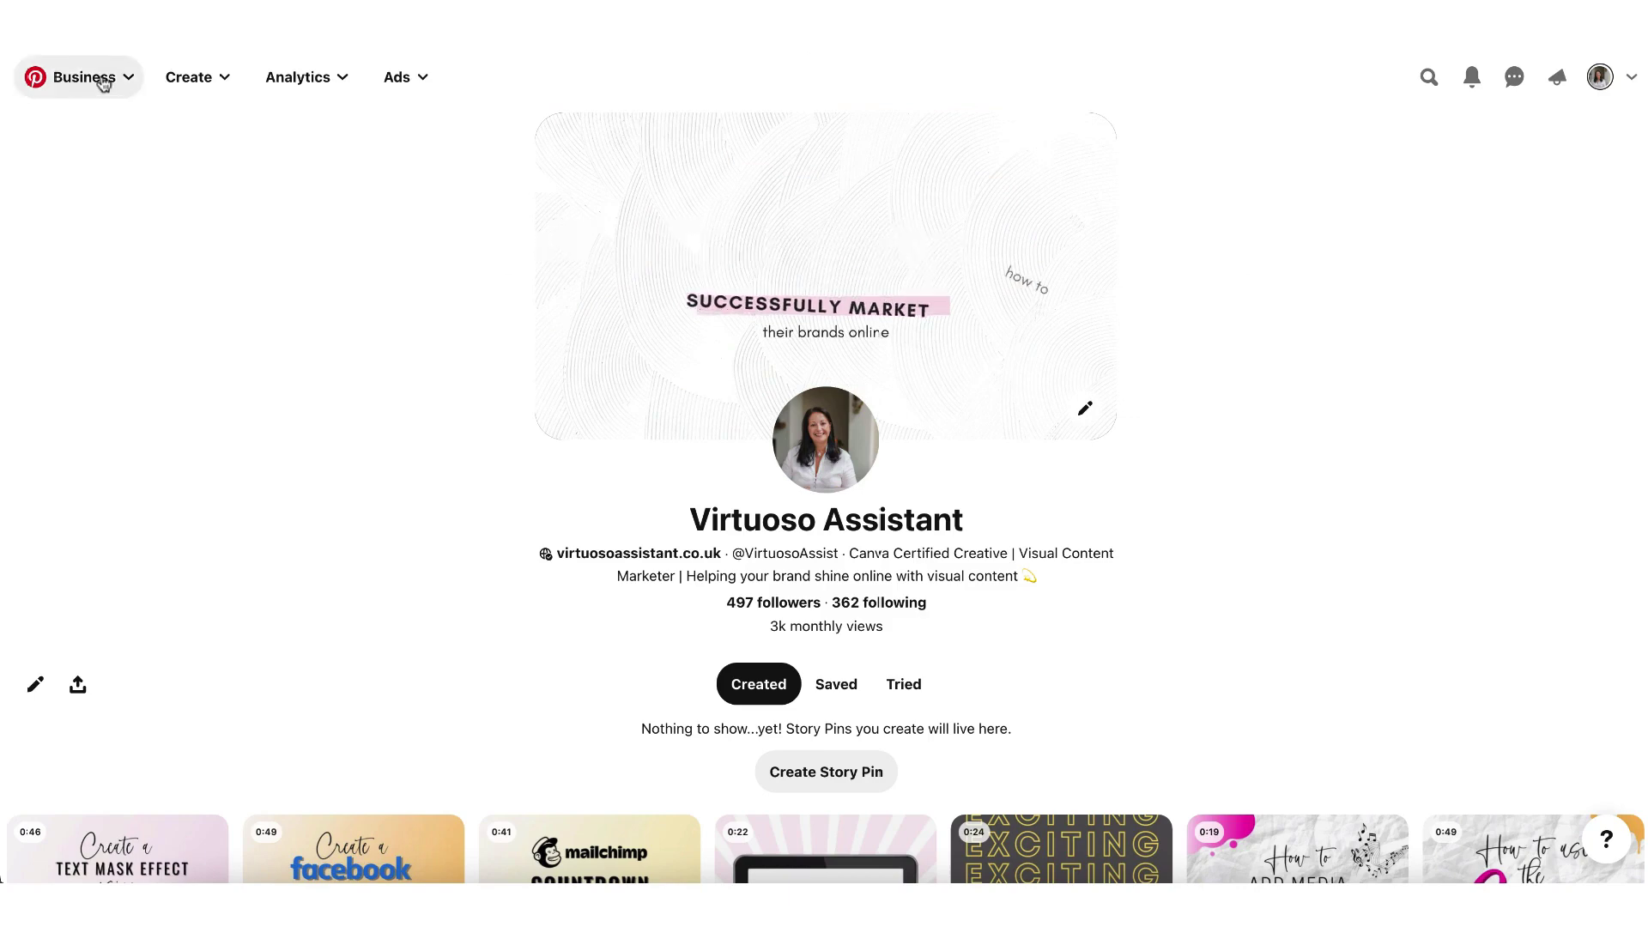
- Switch to Pinterest and go through the Business hub to the settings for connecting accounts
{"action": "left_click", "coordinate": [133, 80]}
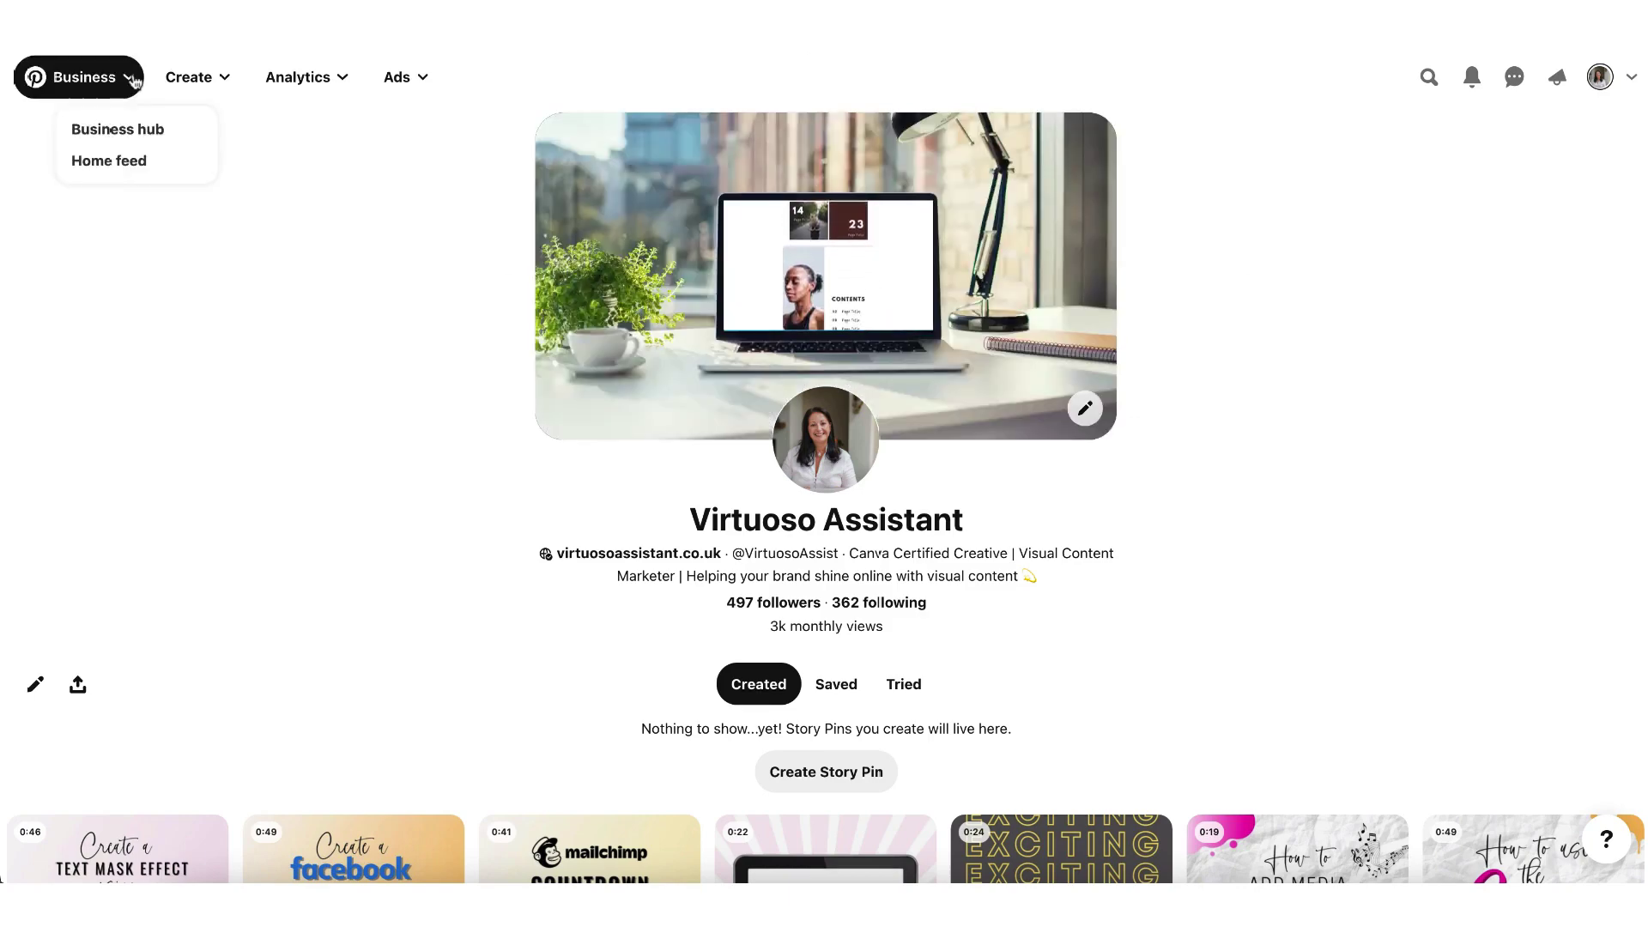
{"action": "left_click", "coordinate": [123, 140]}
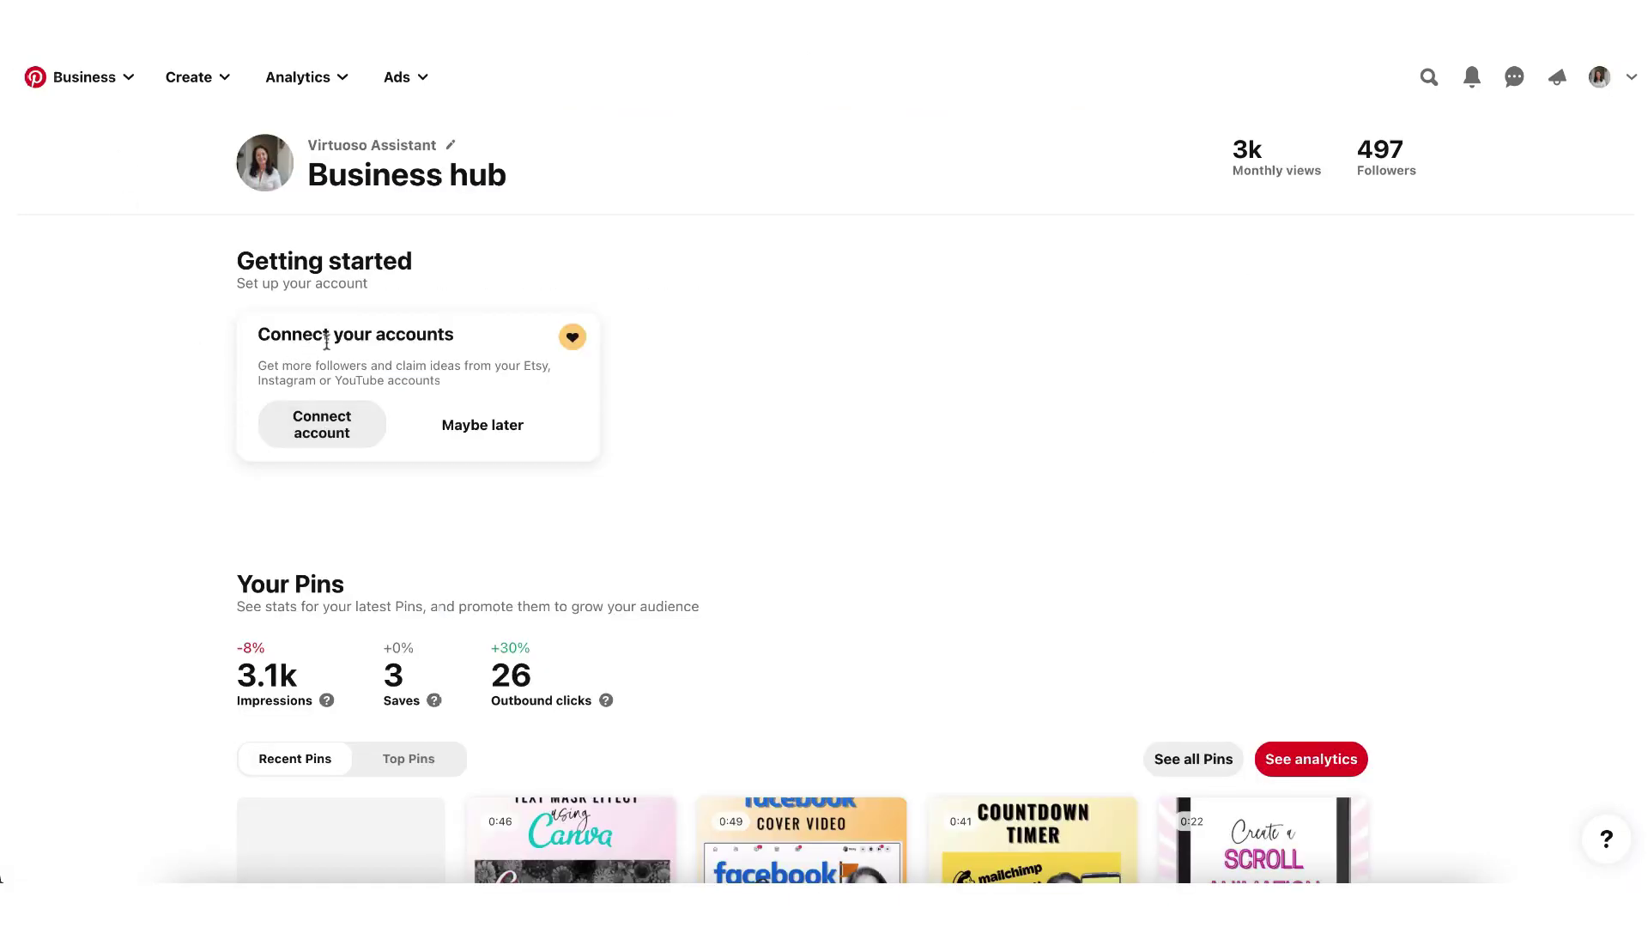
{"action": "left_click", "coordinate": [327, 445]}
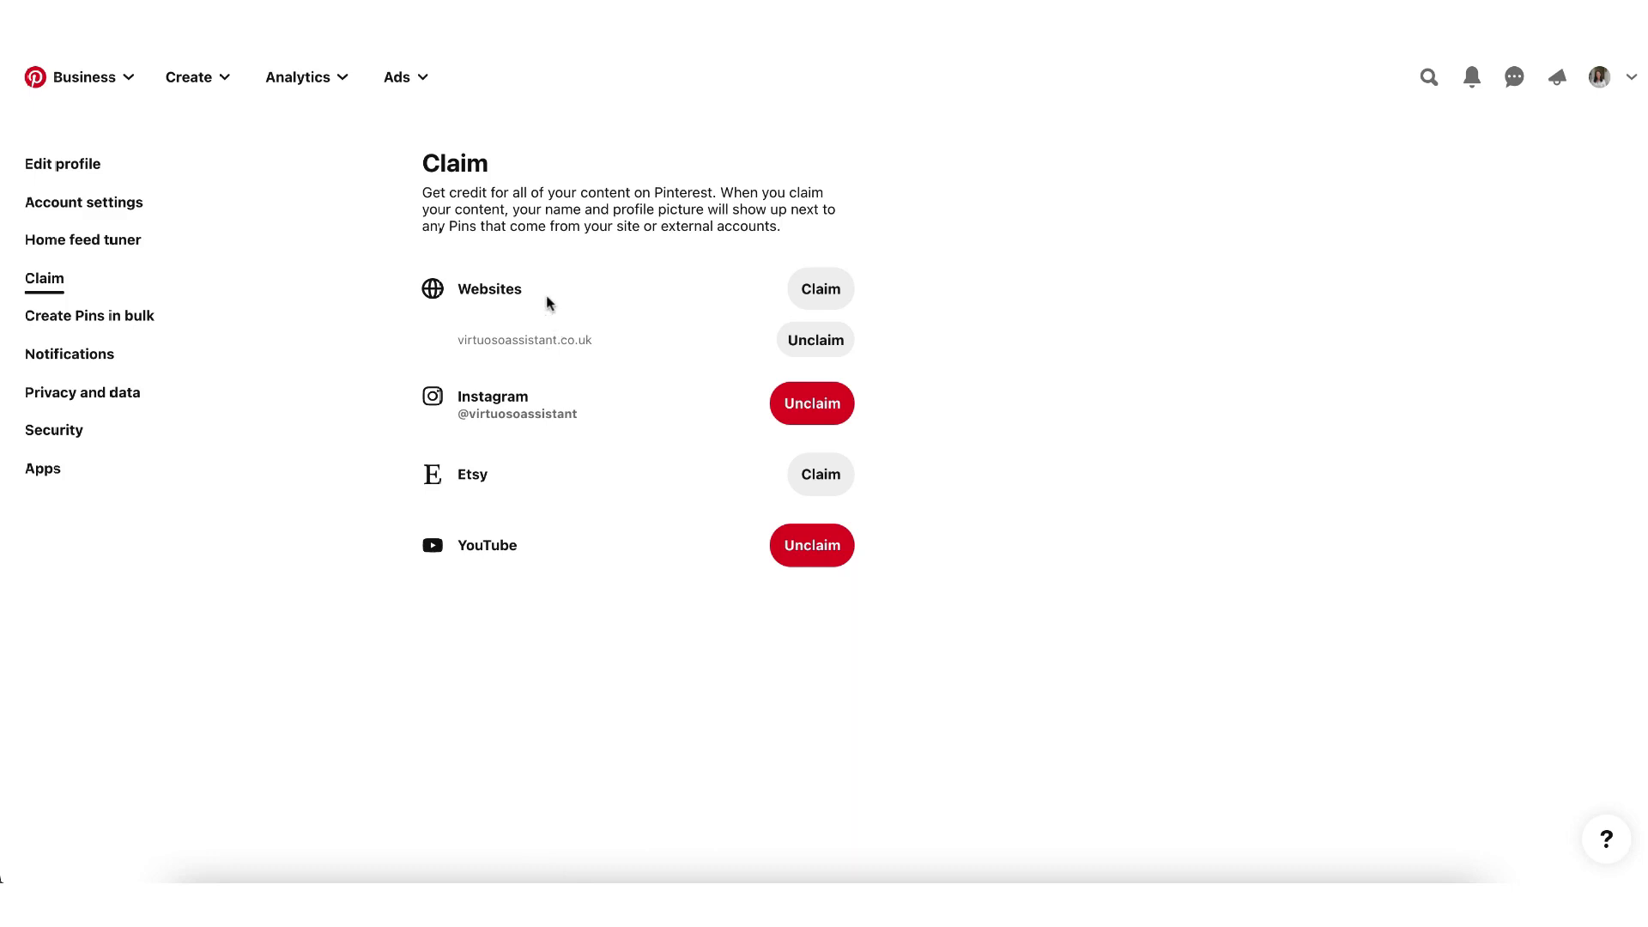
- Start claiming a website and copy the HTML tag and the TXT verification record
{"action": "left_click", "coordinate": [817, 292]}
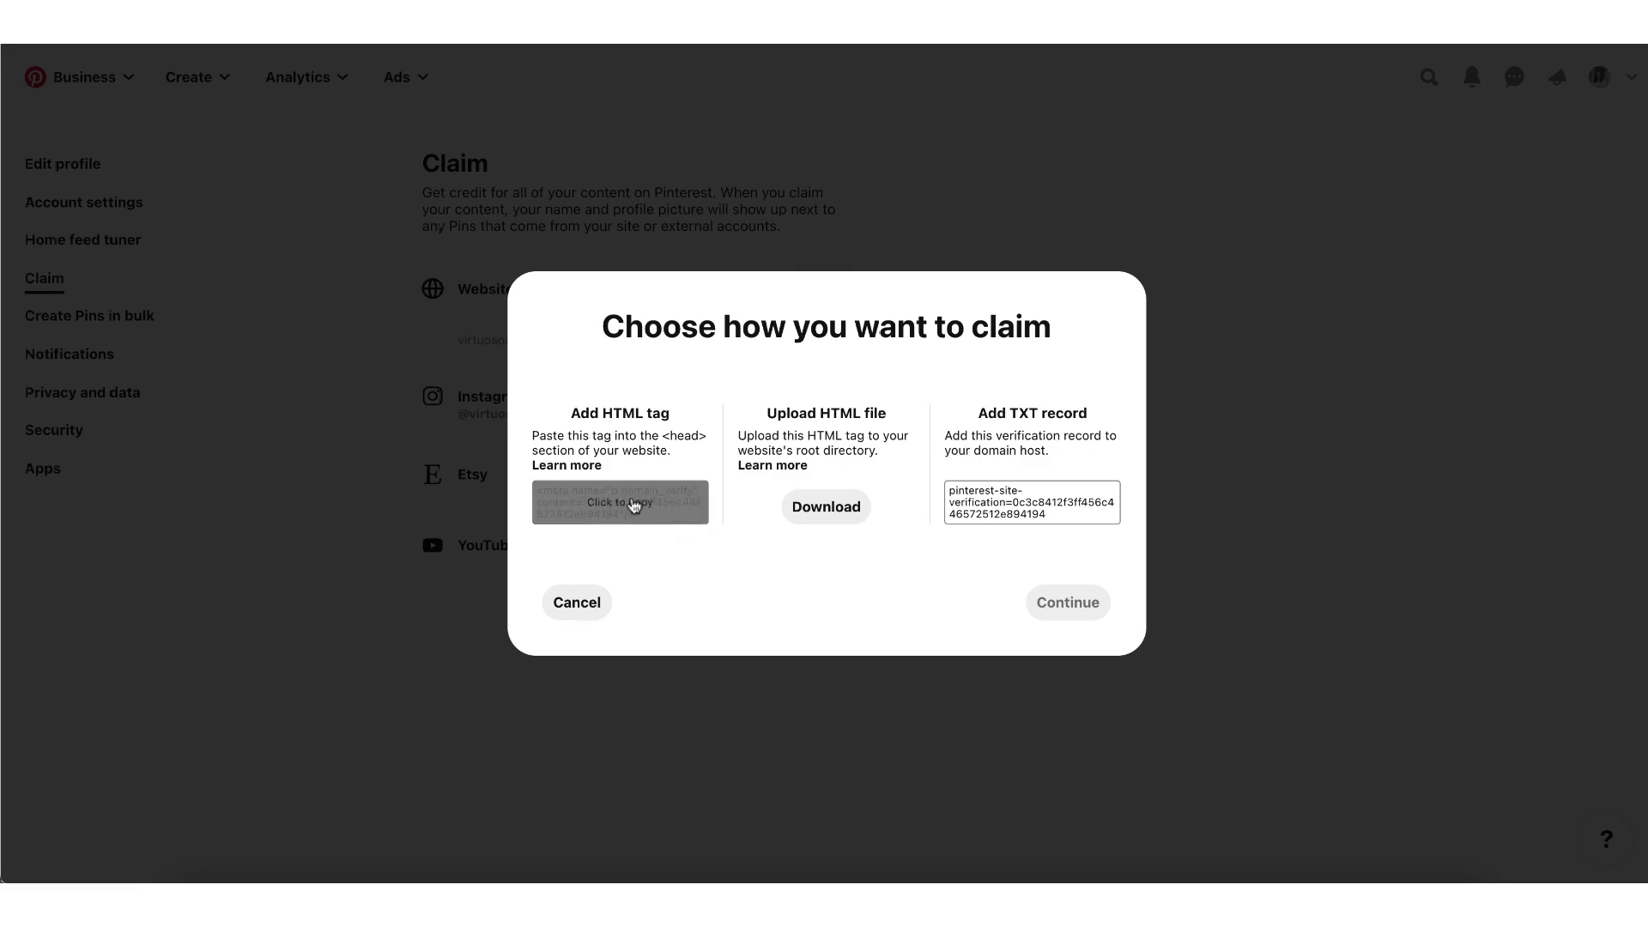
{"action": "left_click", "coordinate": [611, 513]}
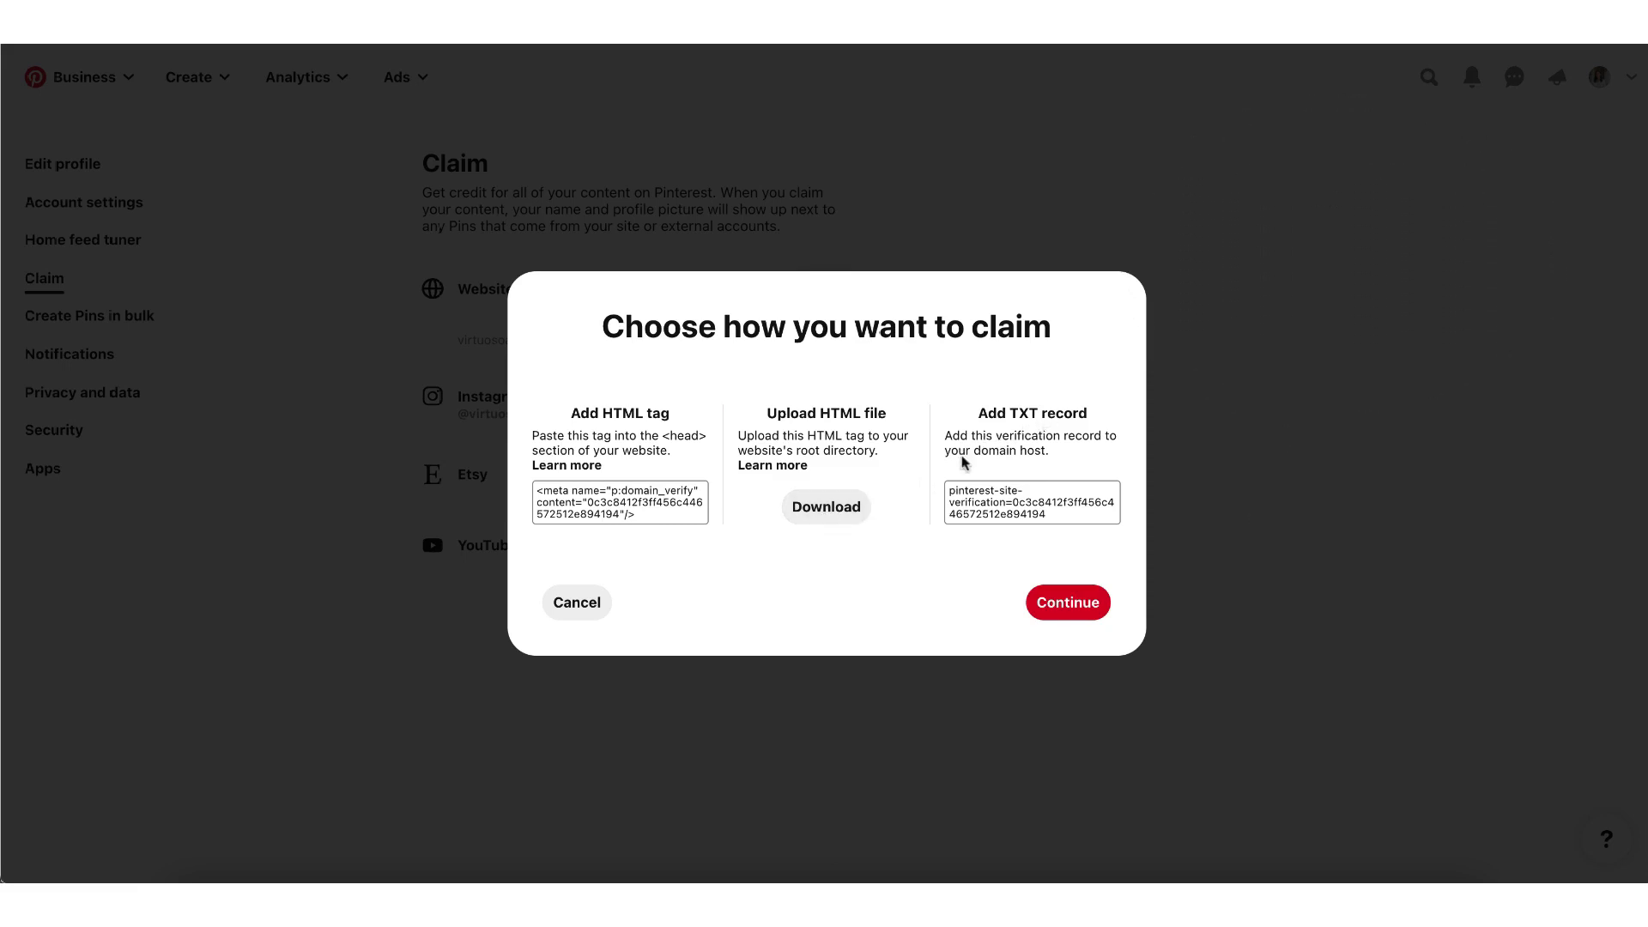
{"action": "left_click", "coordinate": [1040, 510]}
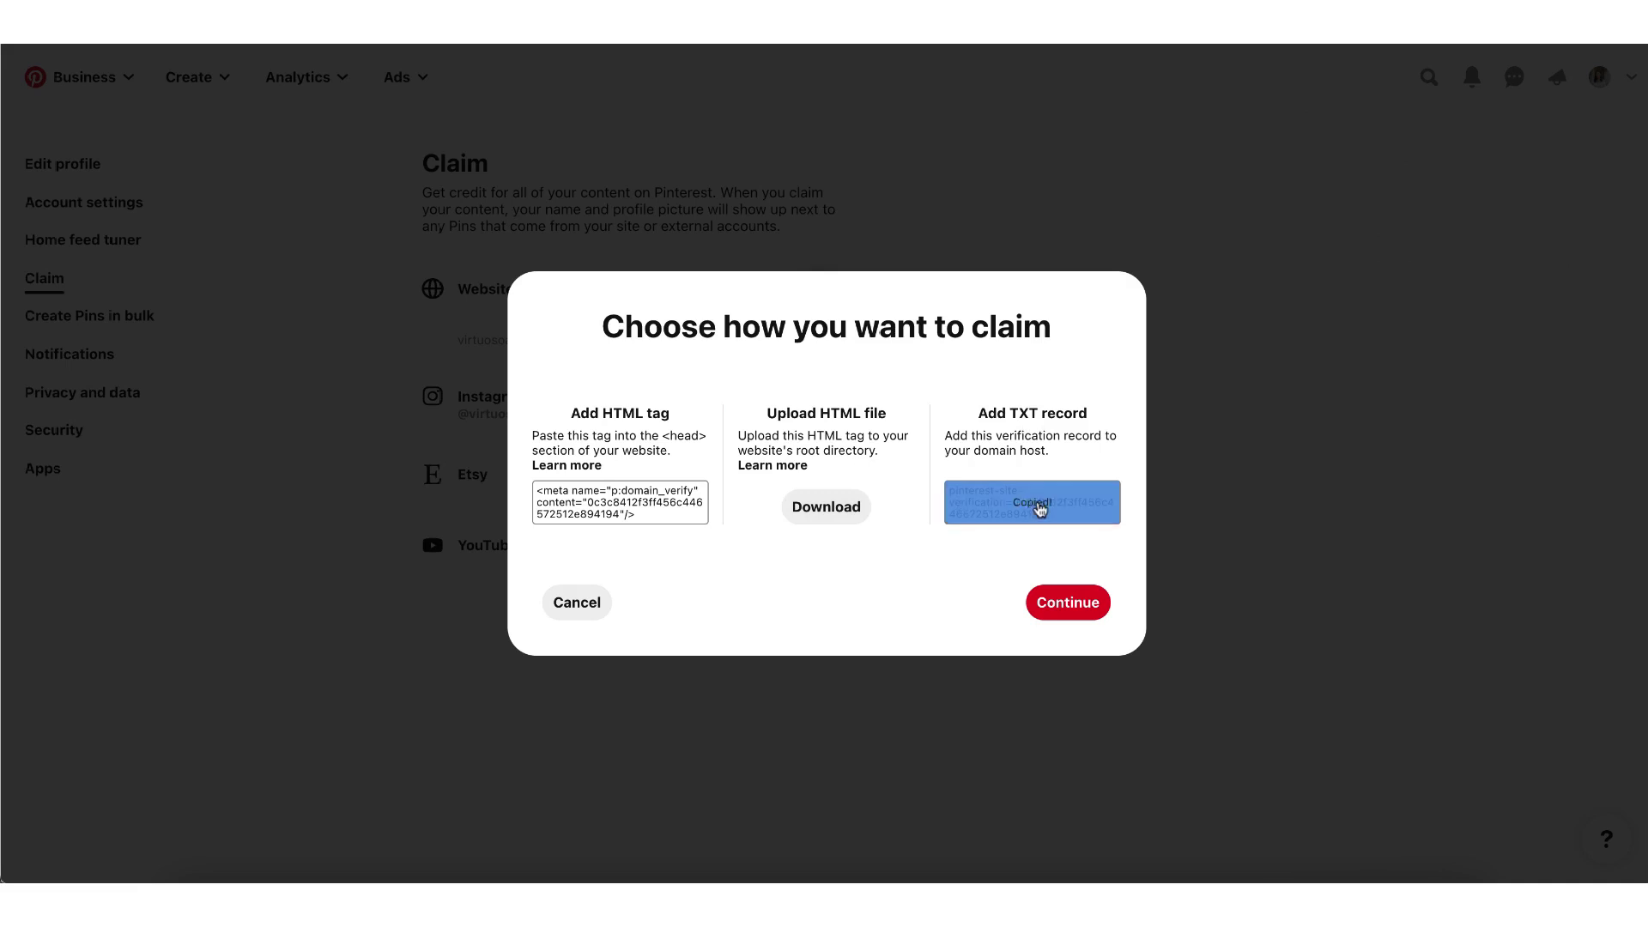
{"action": "left_click", "coordinate": [1064, 605]}
{"action": "left_click", "coordinate": [830, 507]}
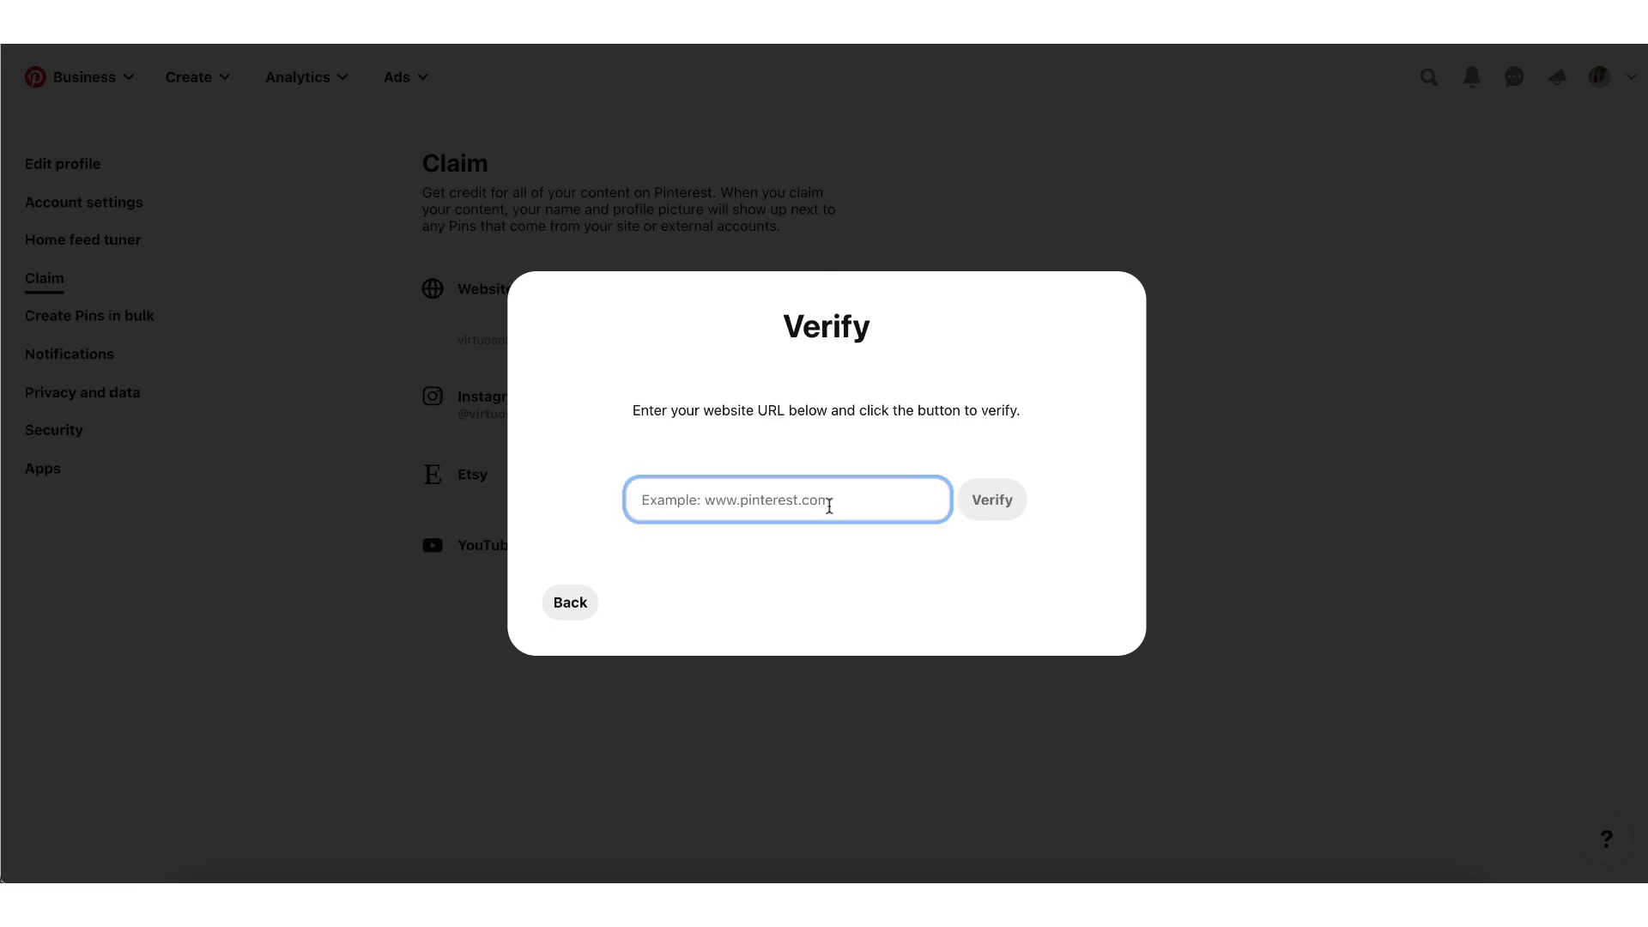
{"action": "type", "text": "https://www.virtuosoassistant.co.uk"}
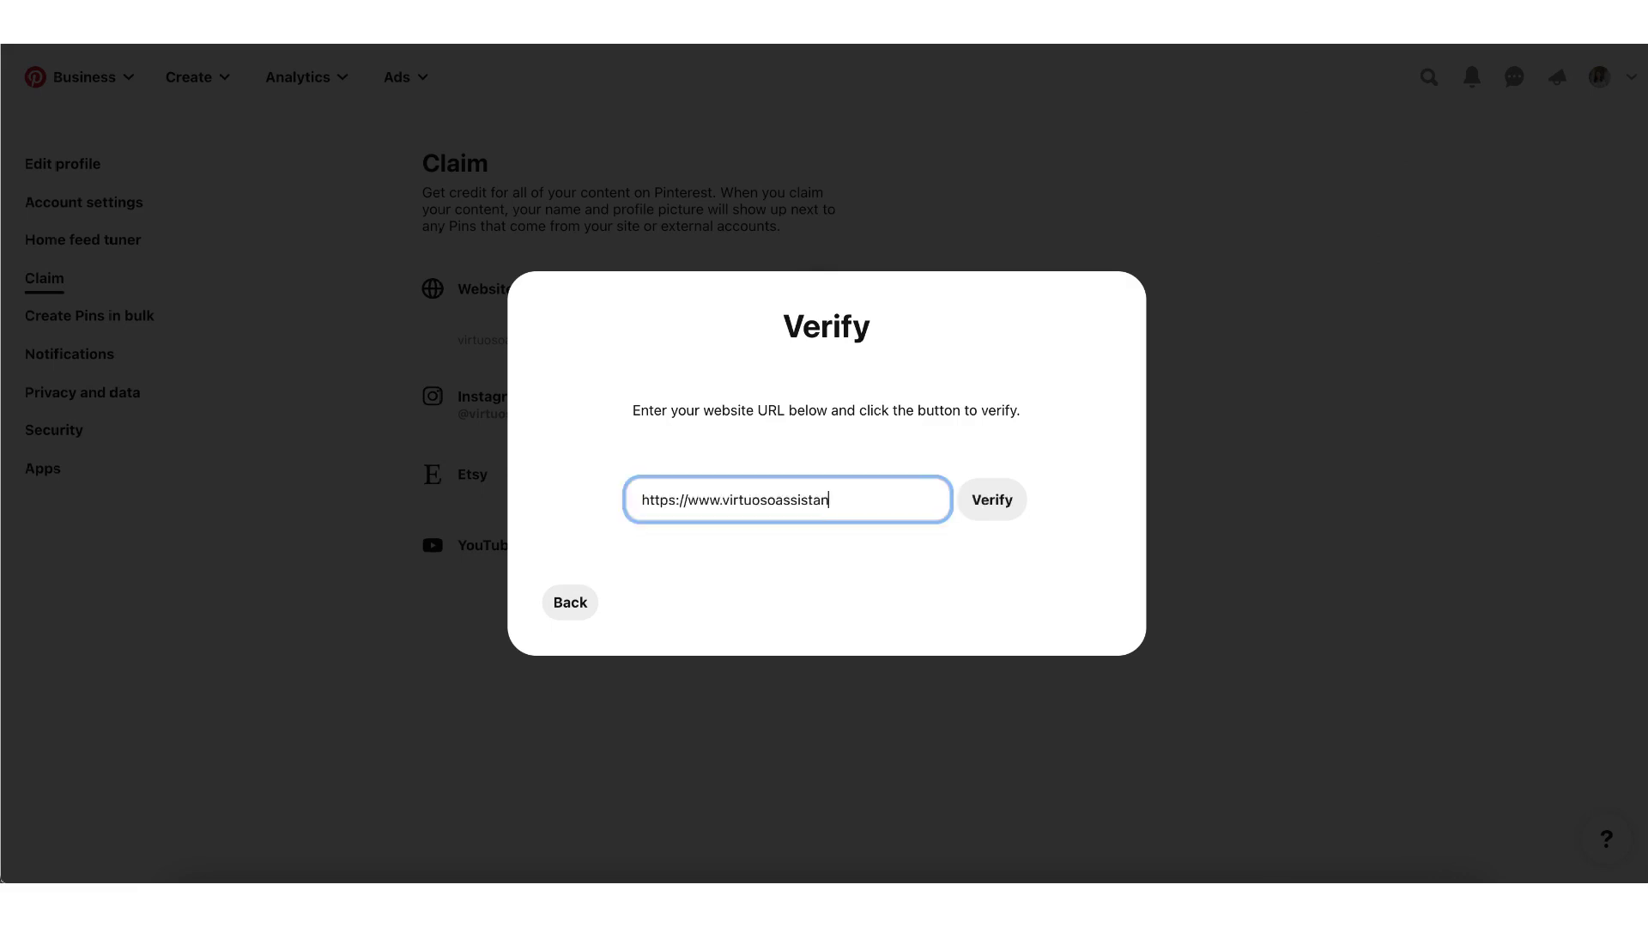
{"action": "left_click", "coordinate": [992, 505]}
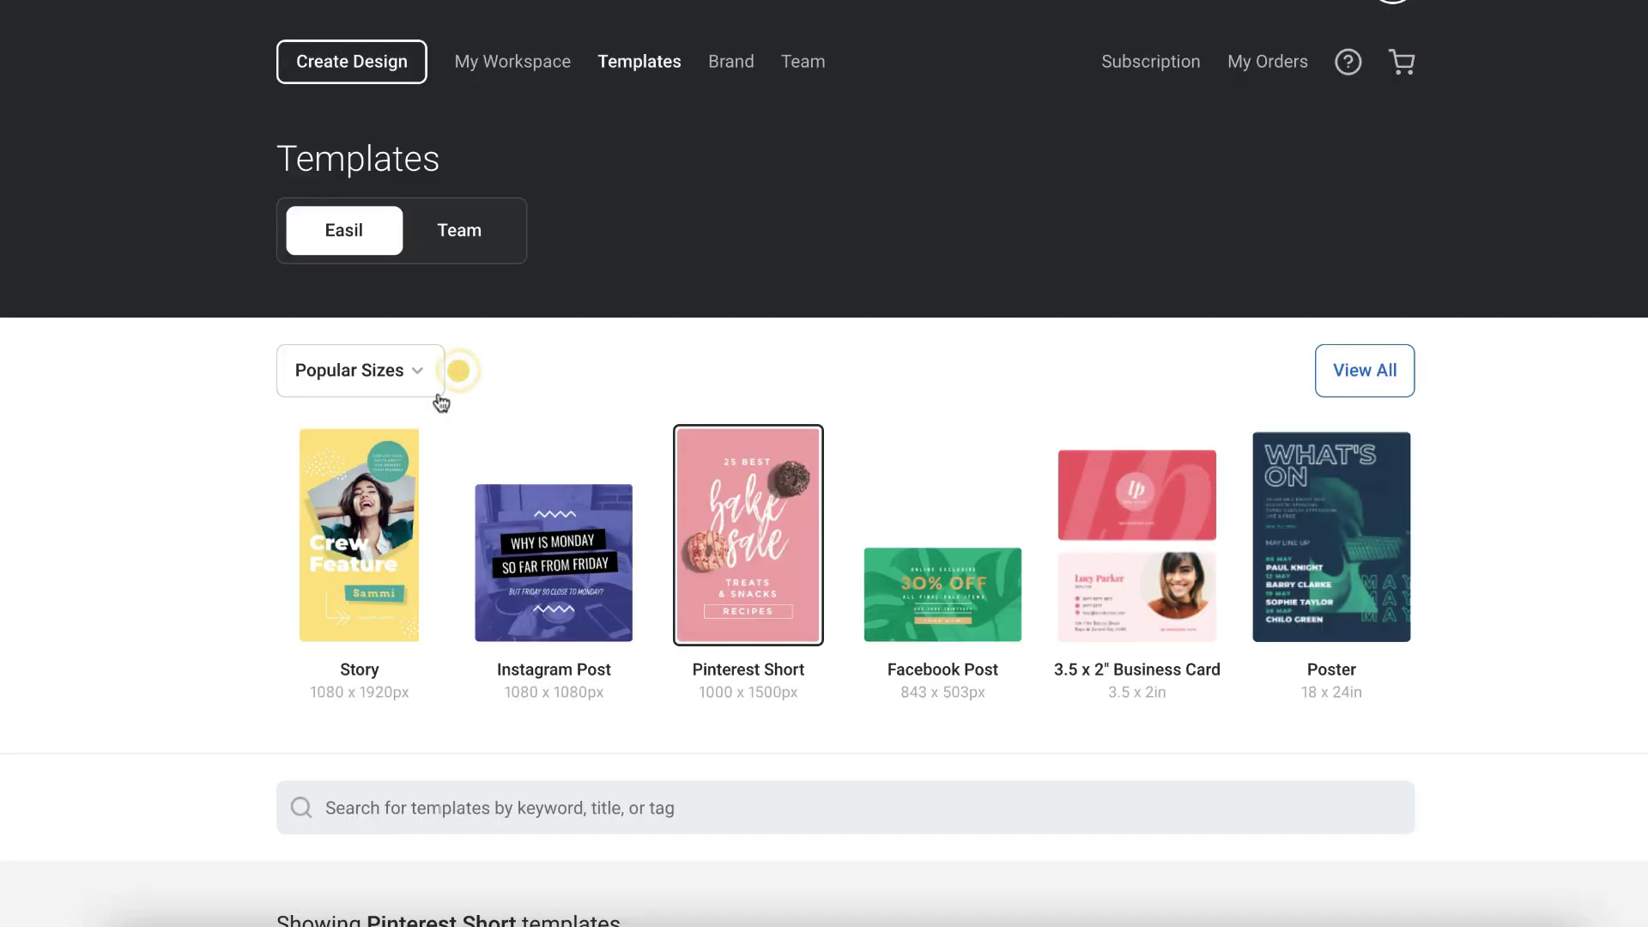
- Switch to Easil and browse its template sizes, including the Instagram Post templates
{"action": "left_click", "coordinate": [440, 395]}
{"action": "left_click", "coordinate": [562, 549]}
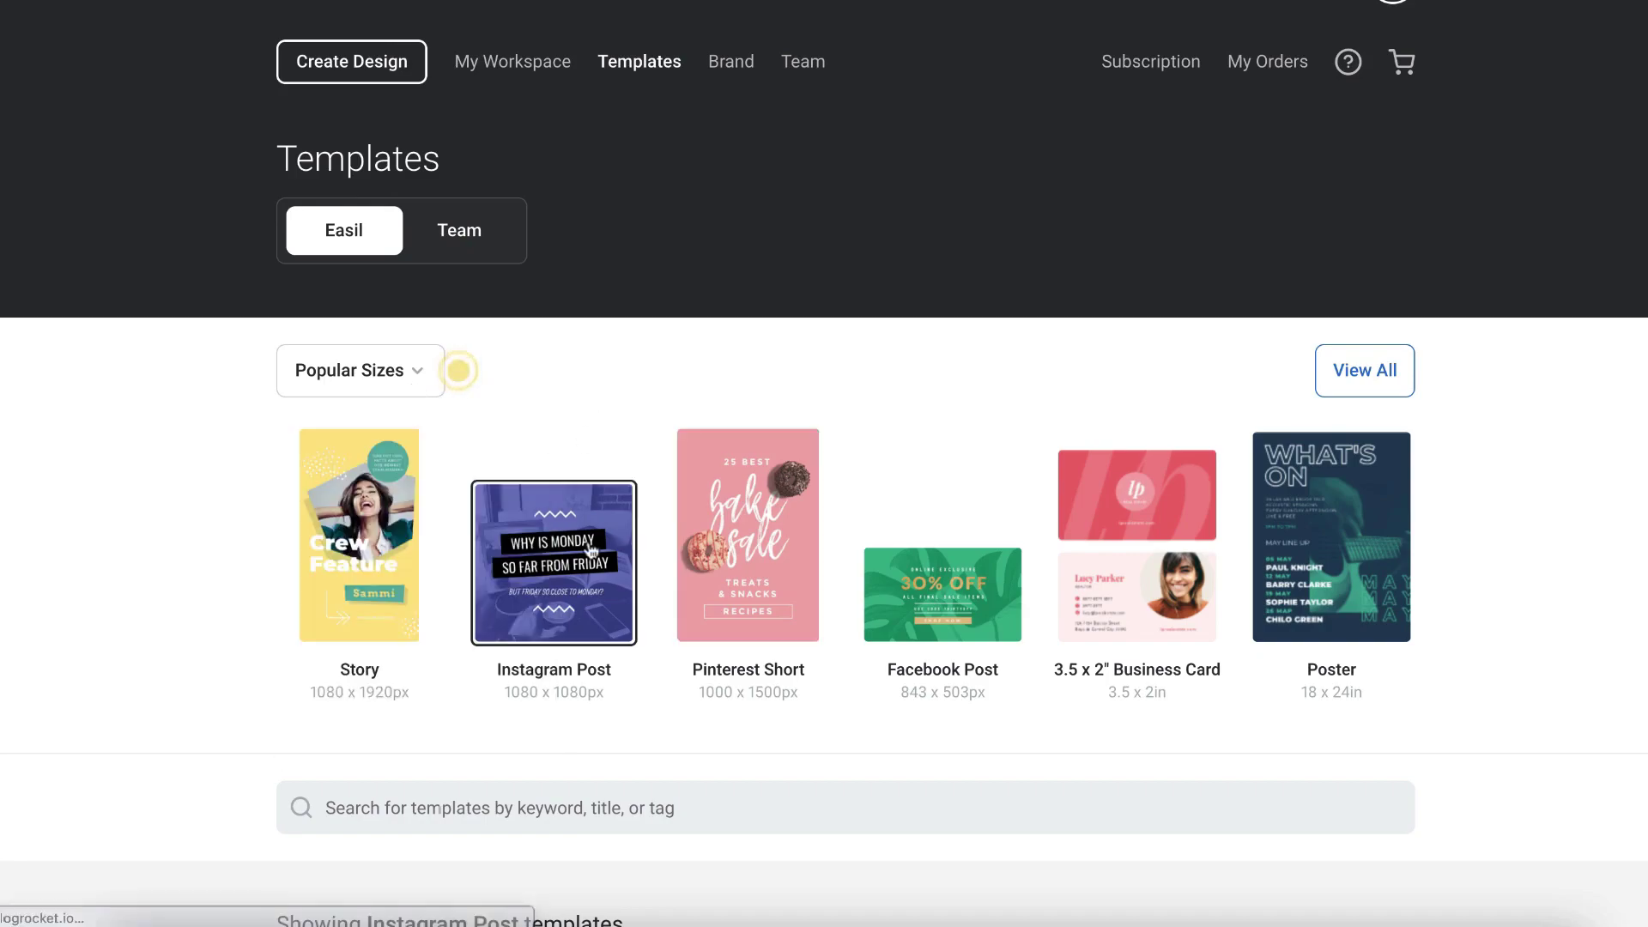
{"action": "scroll", "coordinate": [590, 550], "scroll_direction": "down", "scroll_amount": 5}
{"action": "left_click", "coordinate": [748, 78]}
{"action": "scroll", "coordinate": [748, 343], "scroll_direction": "down", "scroll_amount": 4}
{"action": "scroll", "coordinate": [1048, 275], "scroll_direction": "up", "scroll_amount": 5}
- Open the Facebook Post template "Focussed & Blurred Image Template with Torn Paper Overlay" for editing and show its layouts
{"action": "left_click", "coordinate": [942, 221]}
{"action": "scroll", "coordinate": [740, 645], "scroll_direction": "down", "scroll_amount": 5}
{"action": "left_click", "coordinate": [806, 509]}
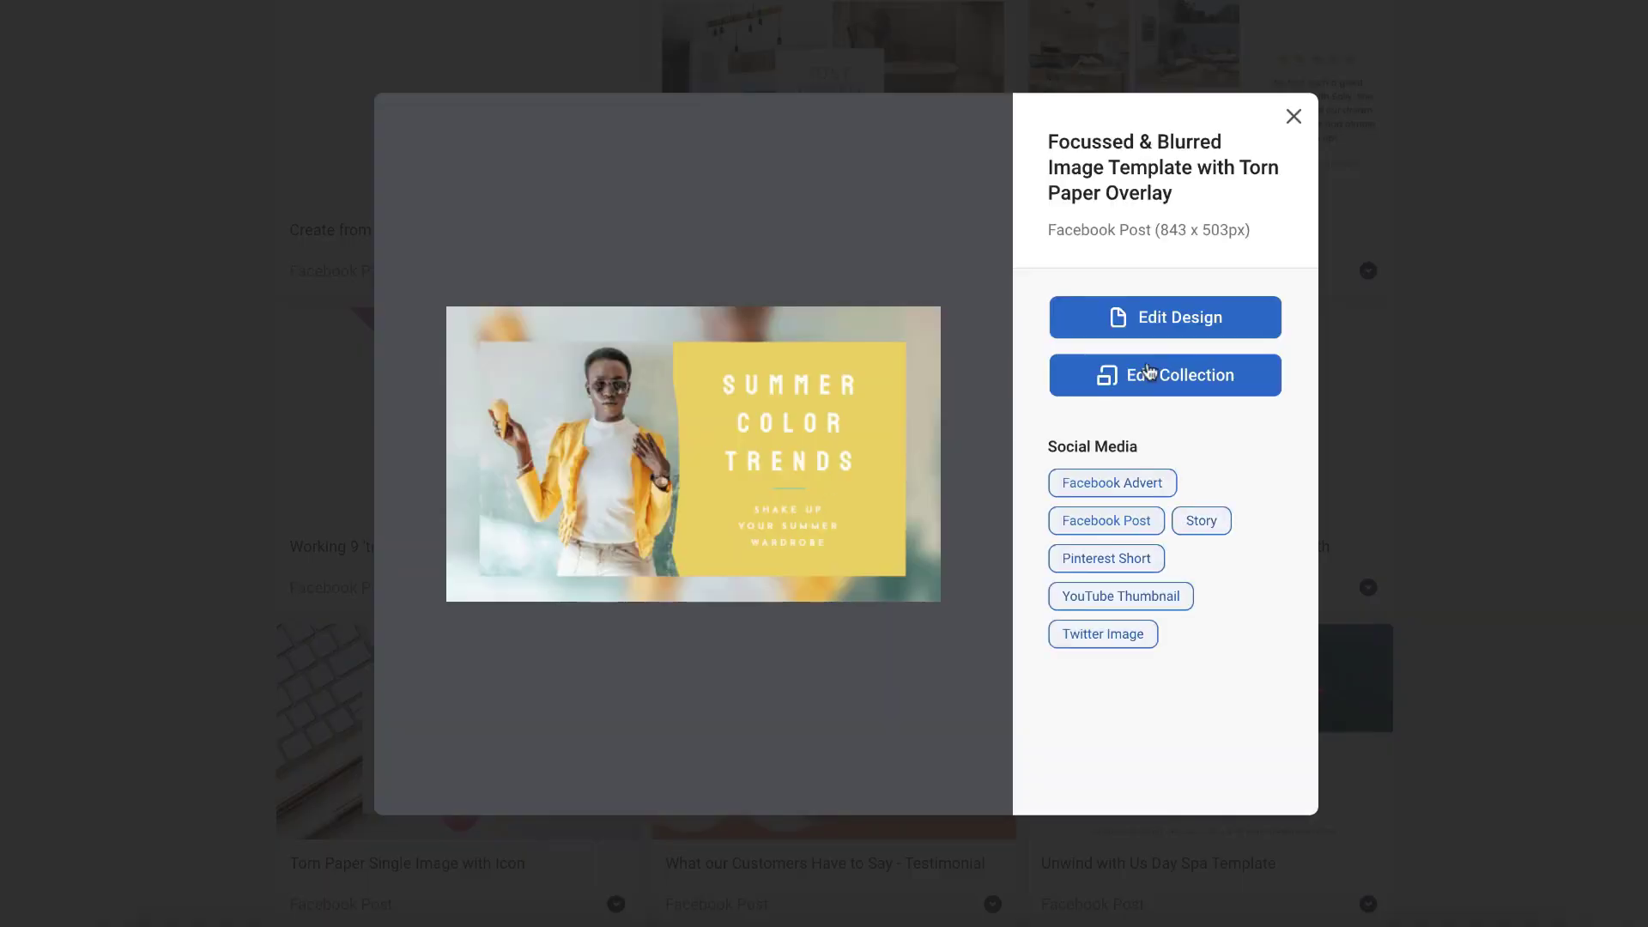
{"action": "left_click", "coordinate": [1163, 332]}
{"action": "left_click", "coordinate": [846, 449]}
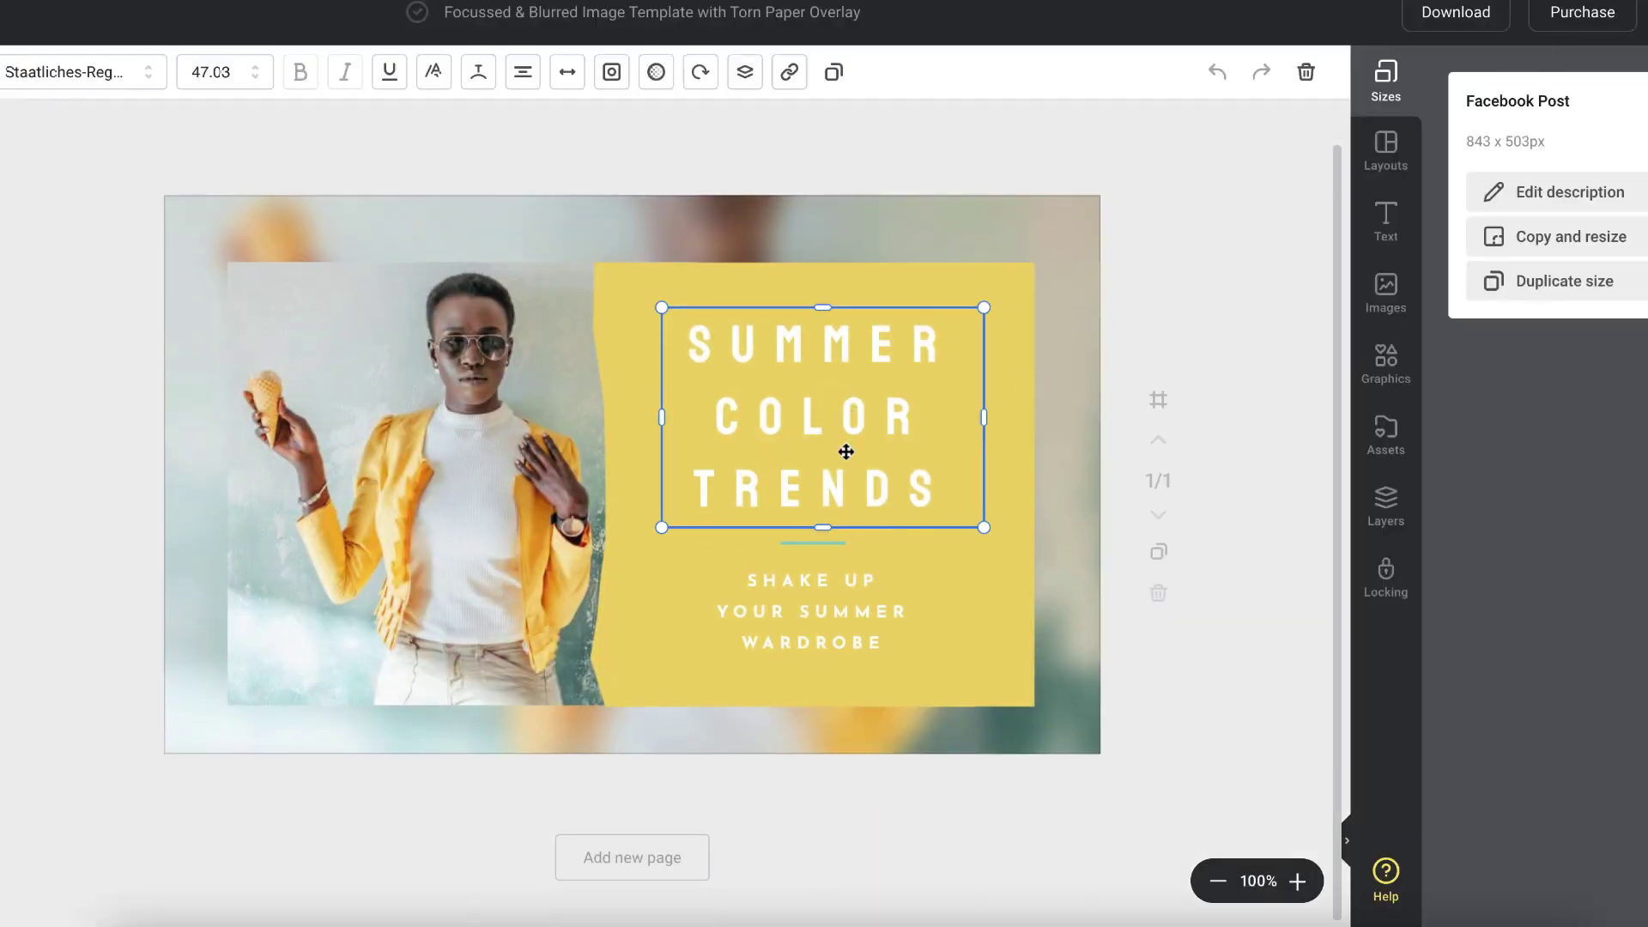
{"action": "left_click", "coordinate": [1385, 152]}
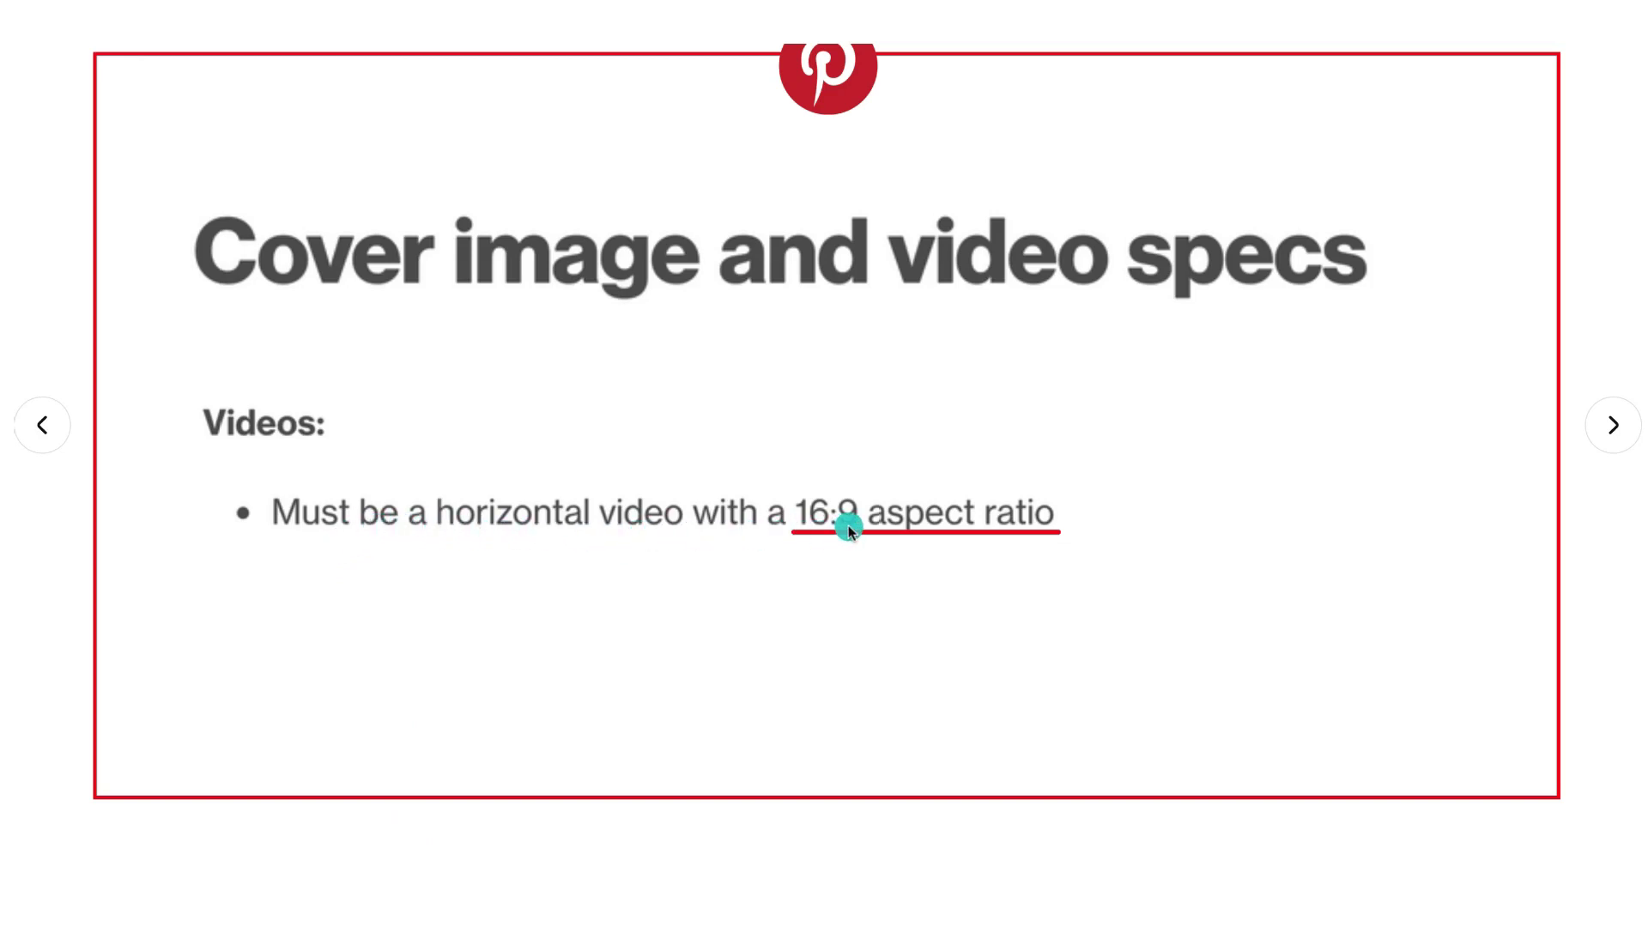
- Exit the cover specs presentation and add the 18.8s Virtuoso Assistant website video from the uploads to the blank 16:9 presentation
{"action": "key", "text": "Escape"}
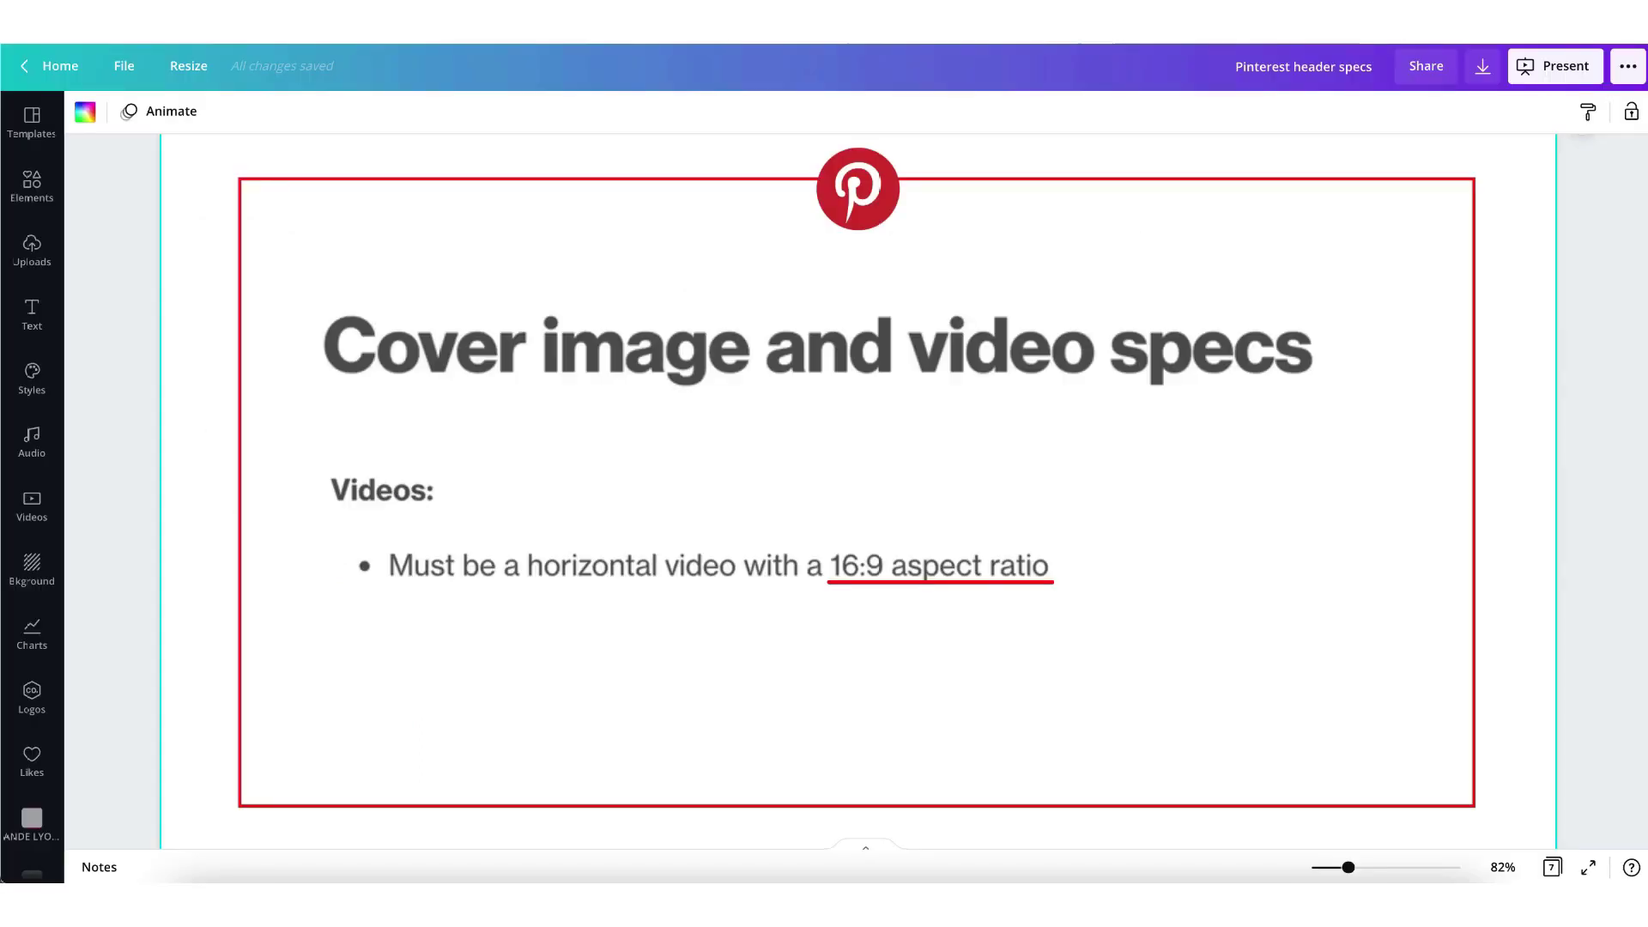
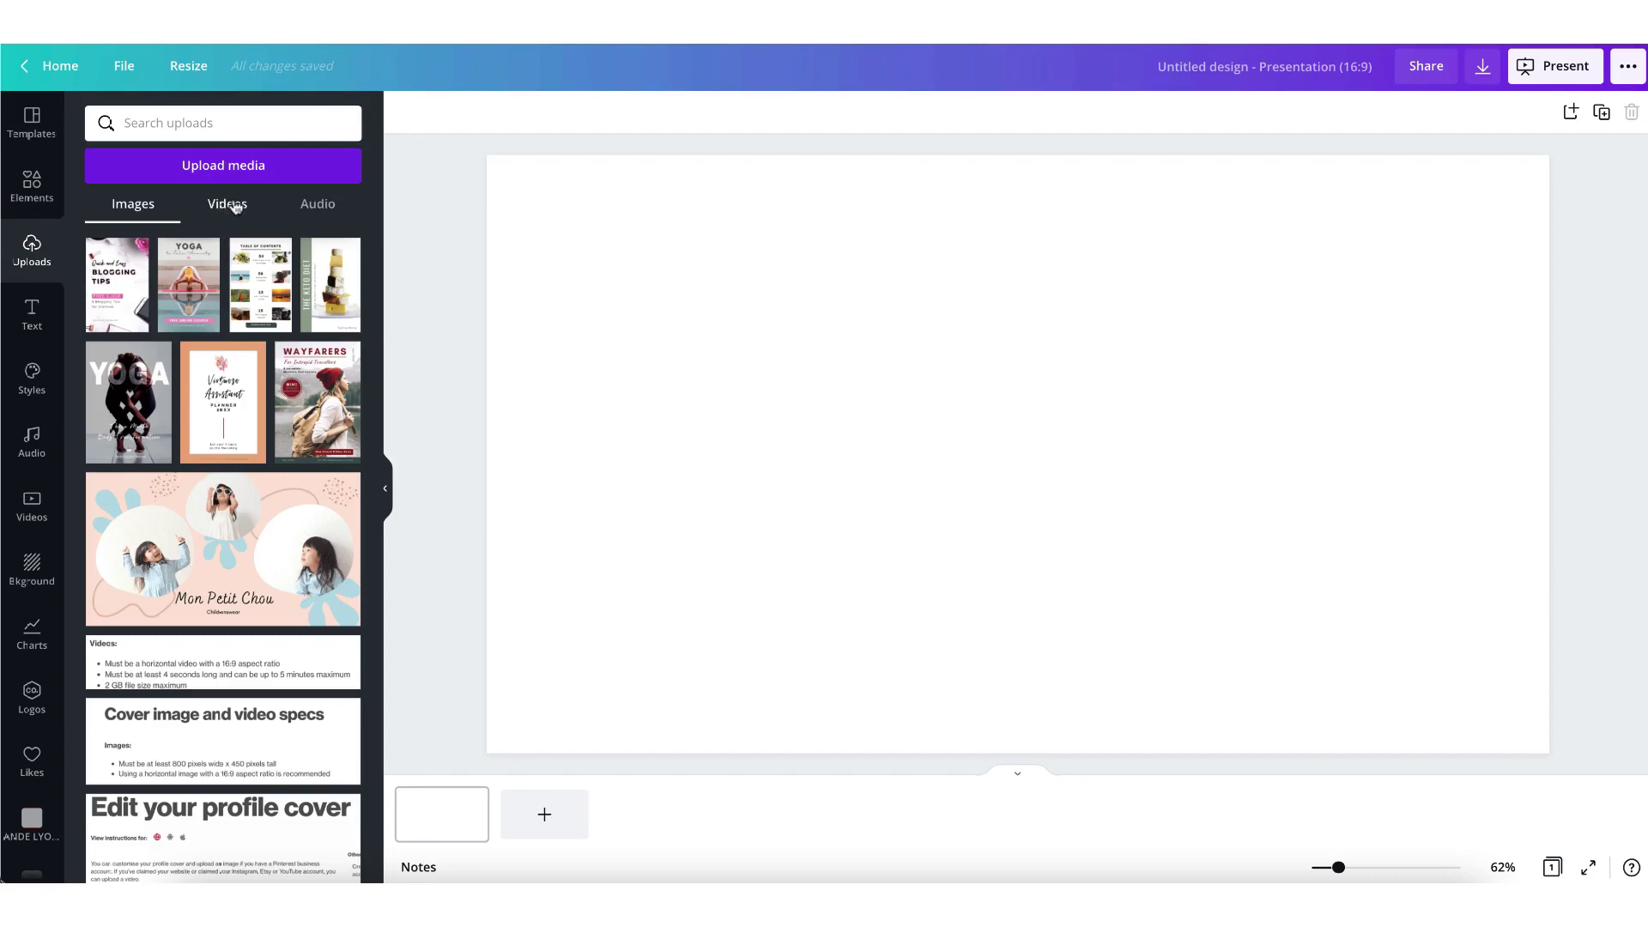
{"action": "left_click", "coordinate": [234, 207]}
{"action": "scroll", "coordinate": [213, 333], "scroll_direction": "down", "scroll_amount": 15}
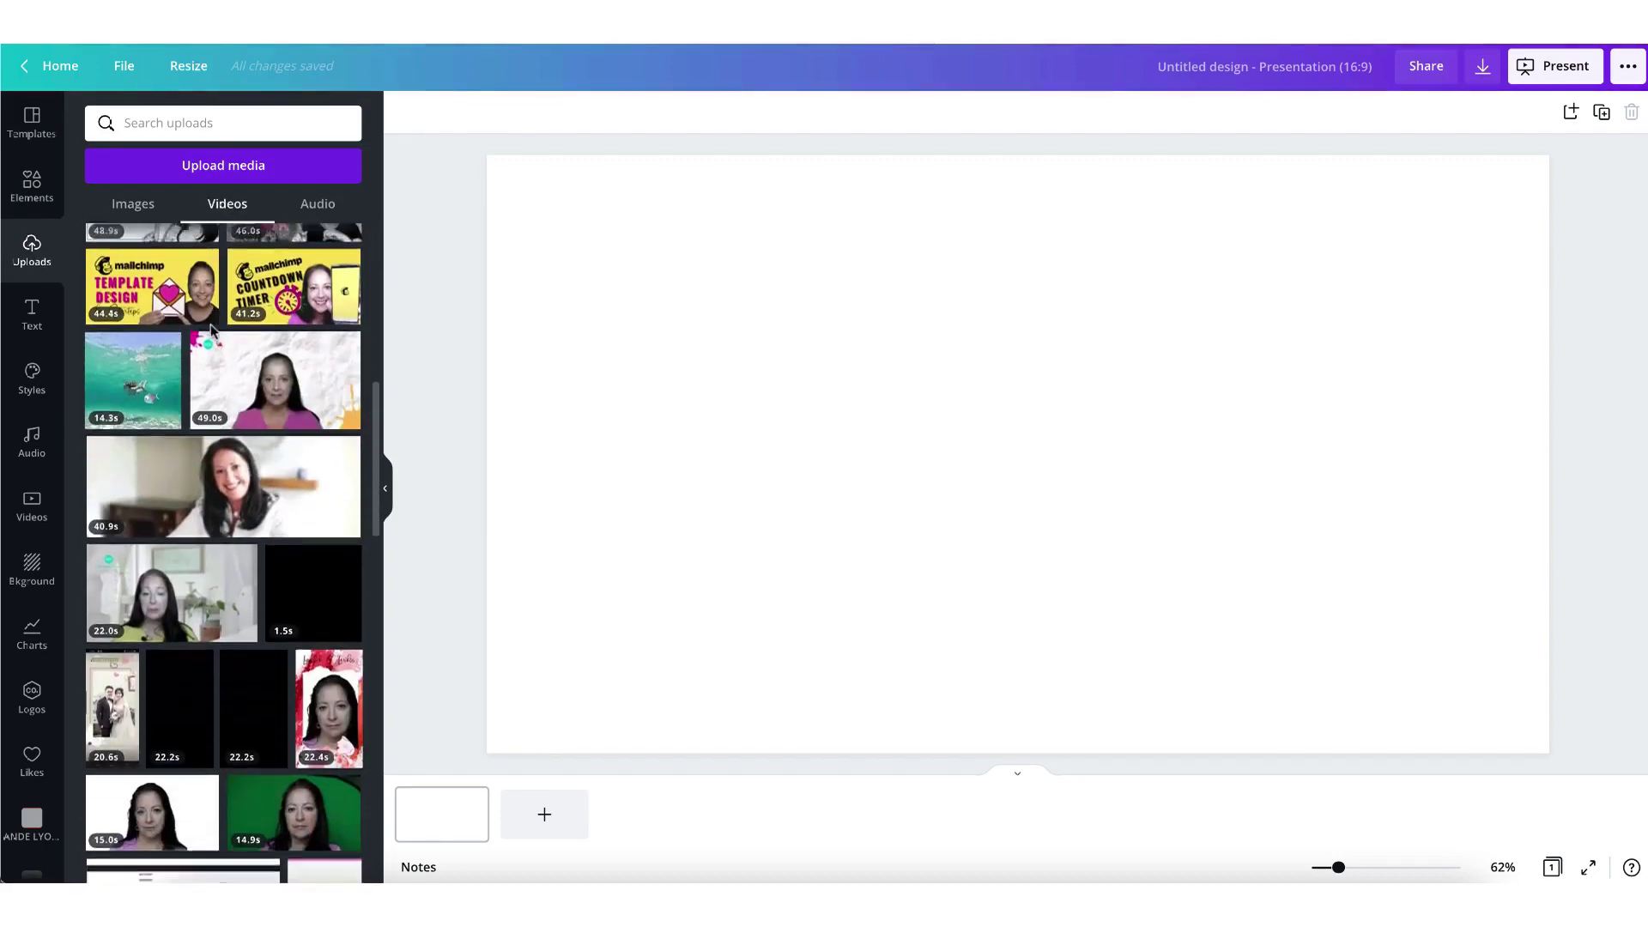
{"action": "scroll", "coordinate": [213, 333], "scroll_direction": "down", "scroll_amount": 6}
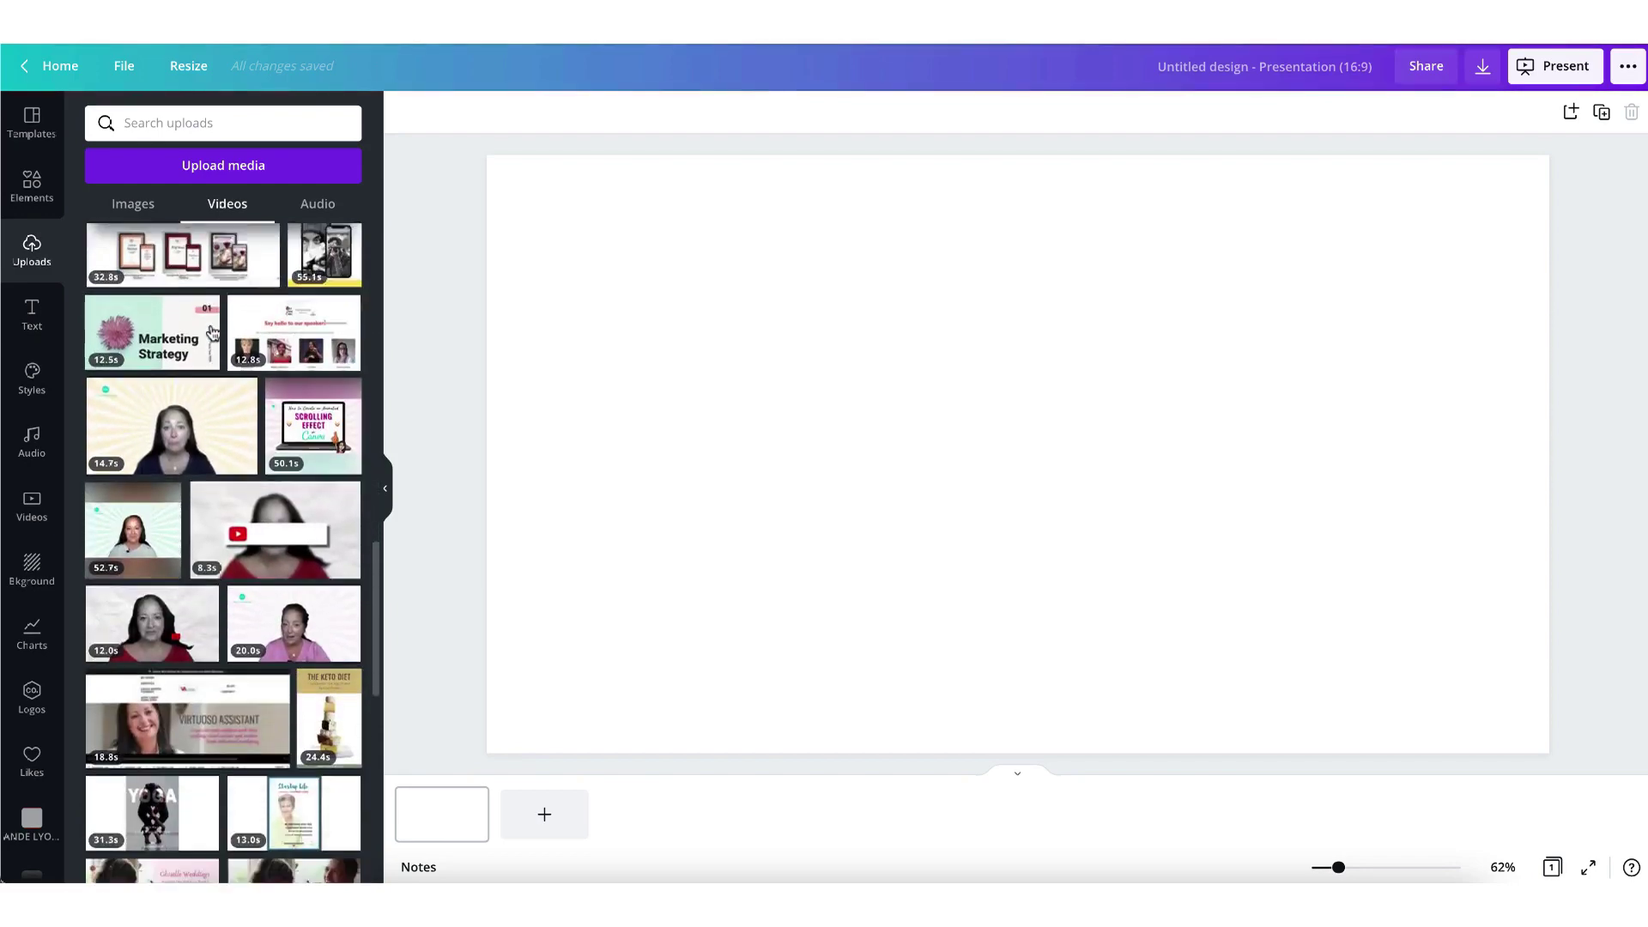
{"action": "scroll", "coordinate": [213, 333], "scroll_direction": "down", "scroll_amount": 1}
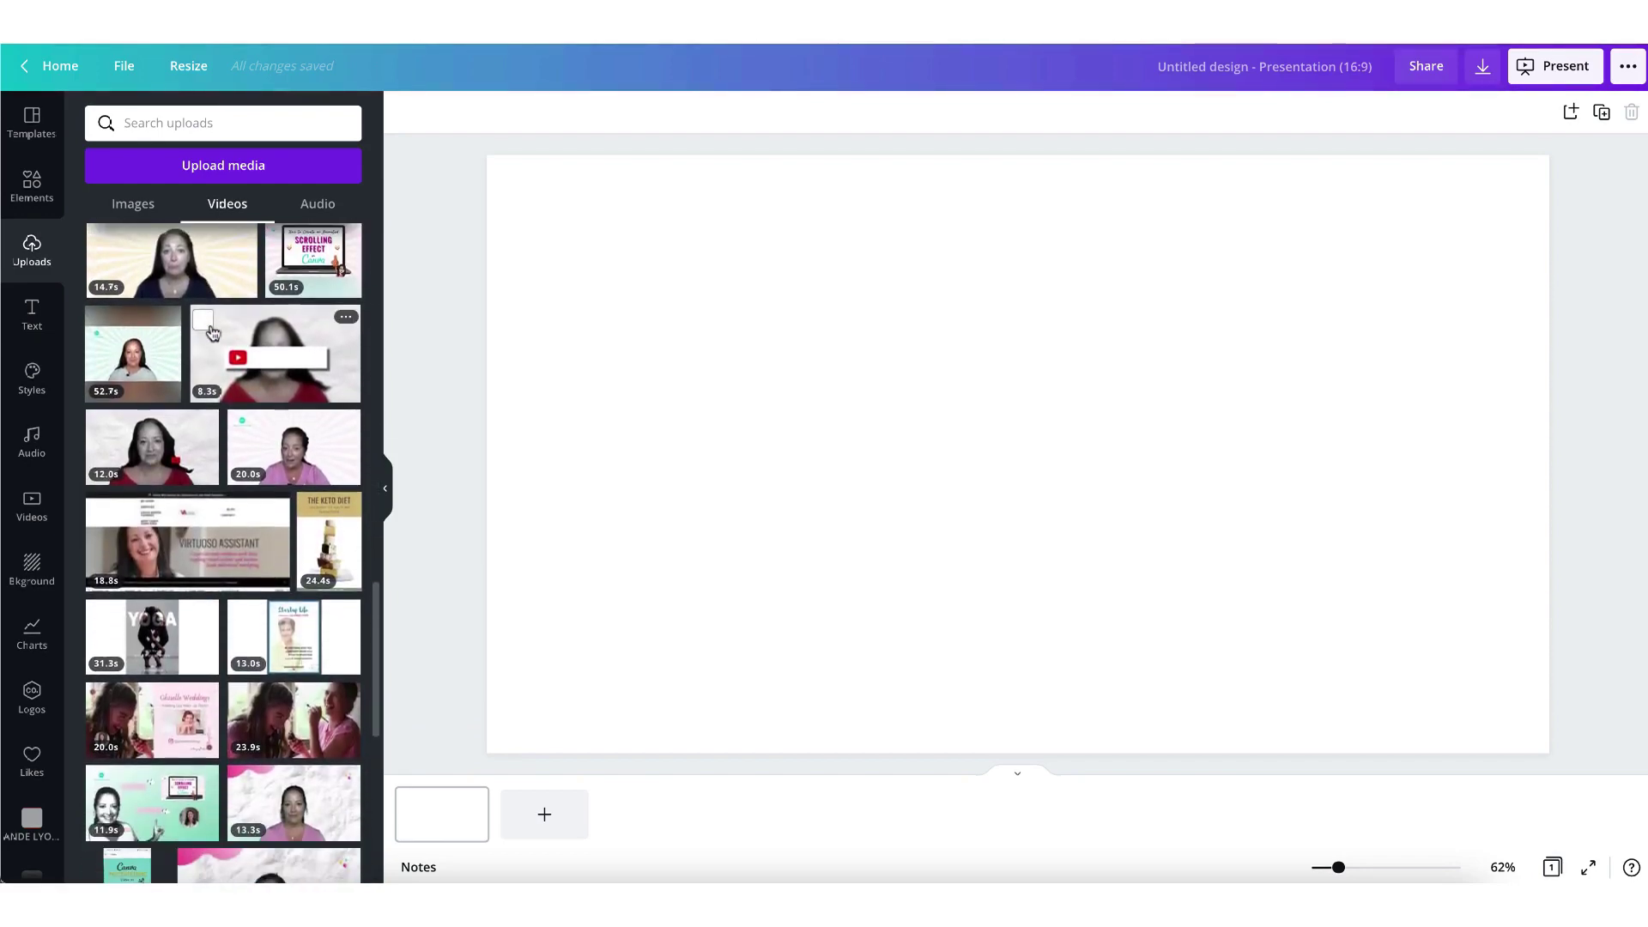
{"action": "left_click", "coordinate": [185, 543]}
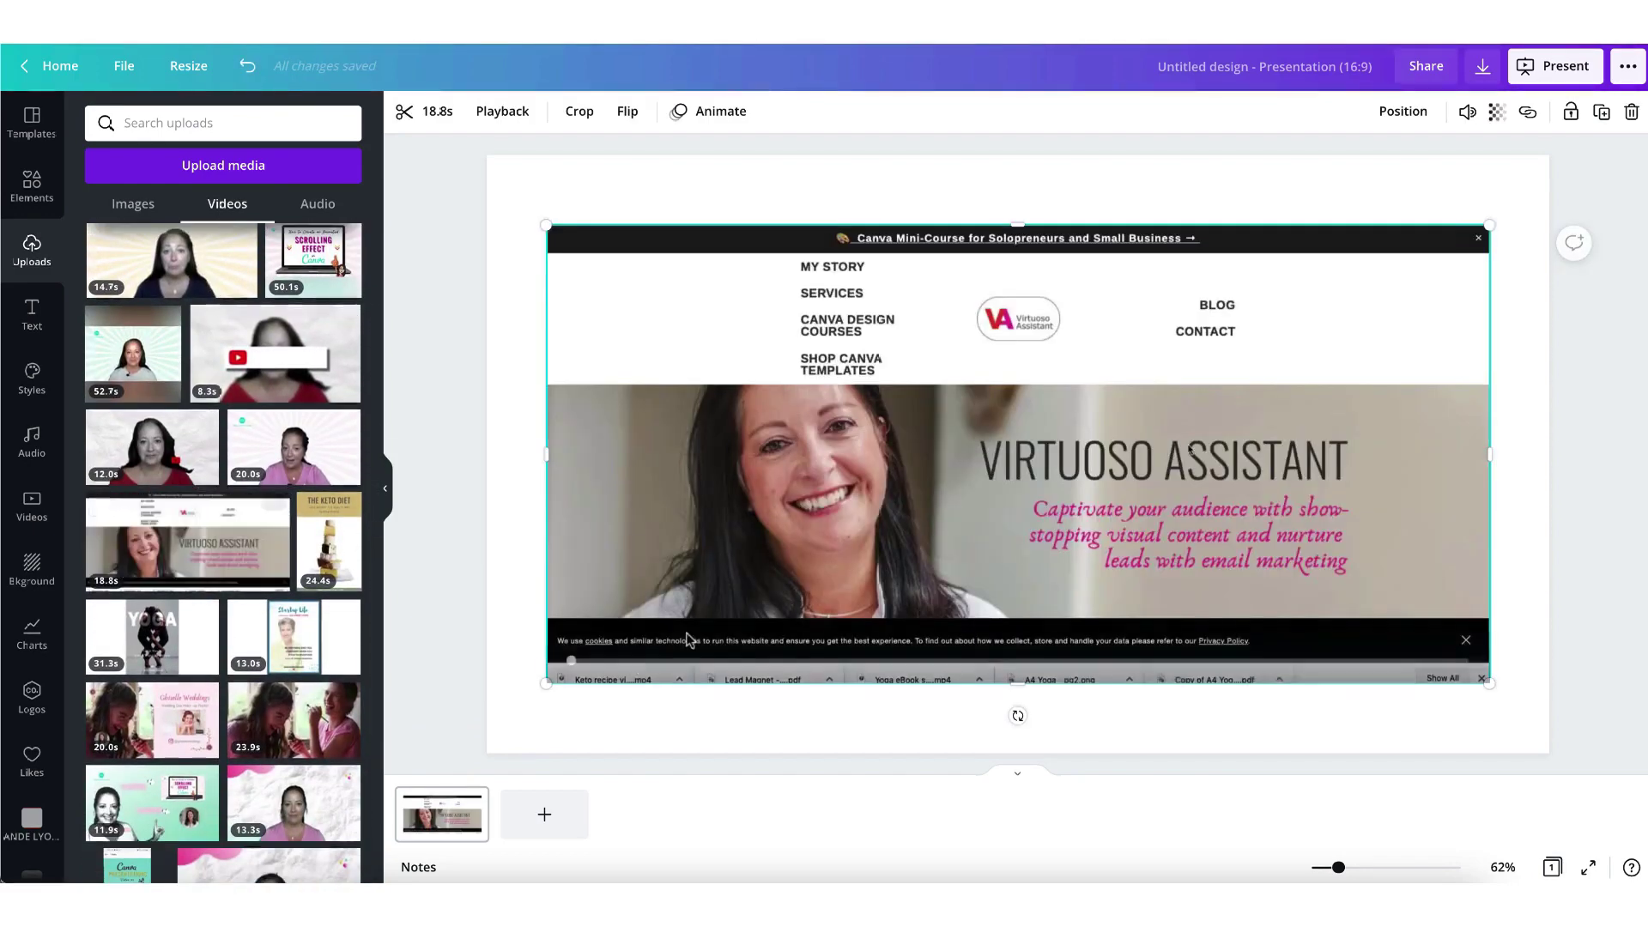
- Enlarge the website video so that it fills the whole page, and pause its playback
{"action": "left_click_drag", "start_coordinate": [543, 685], "coordinate": [383, 816]}
{"action": "left_click_drag", "start_coordinate": [1490, 227], "coordinate": [1630, 154]}
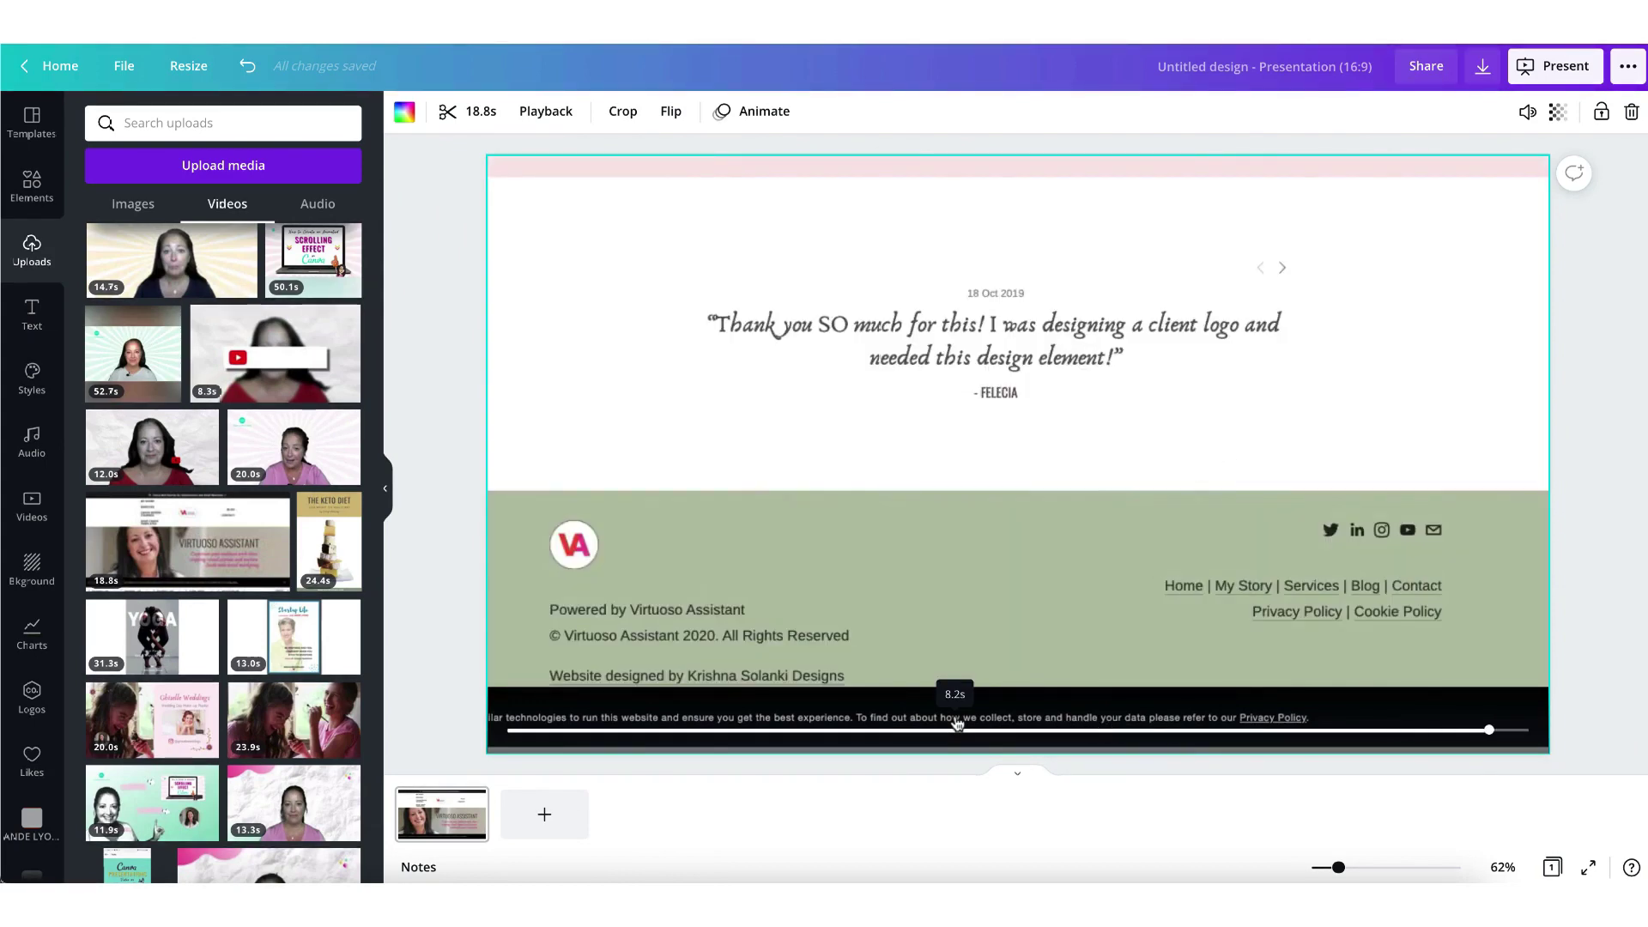
{"action": "left_click", "coordinate": [919, 567]}
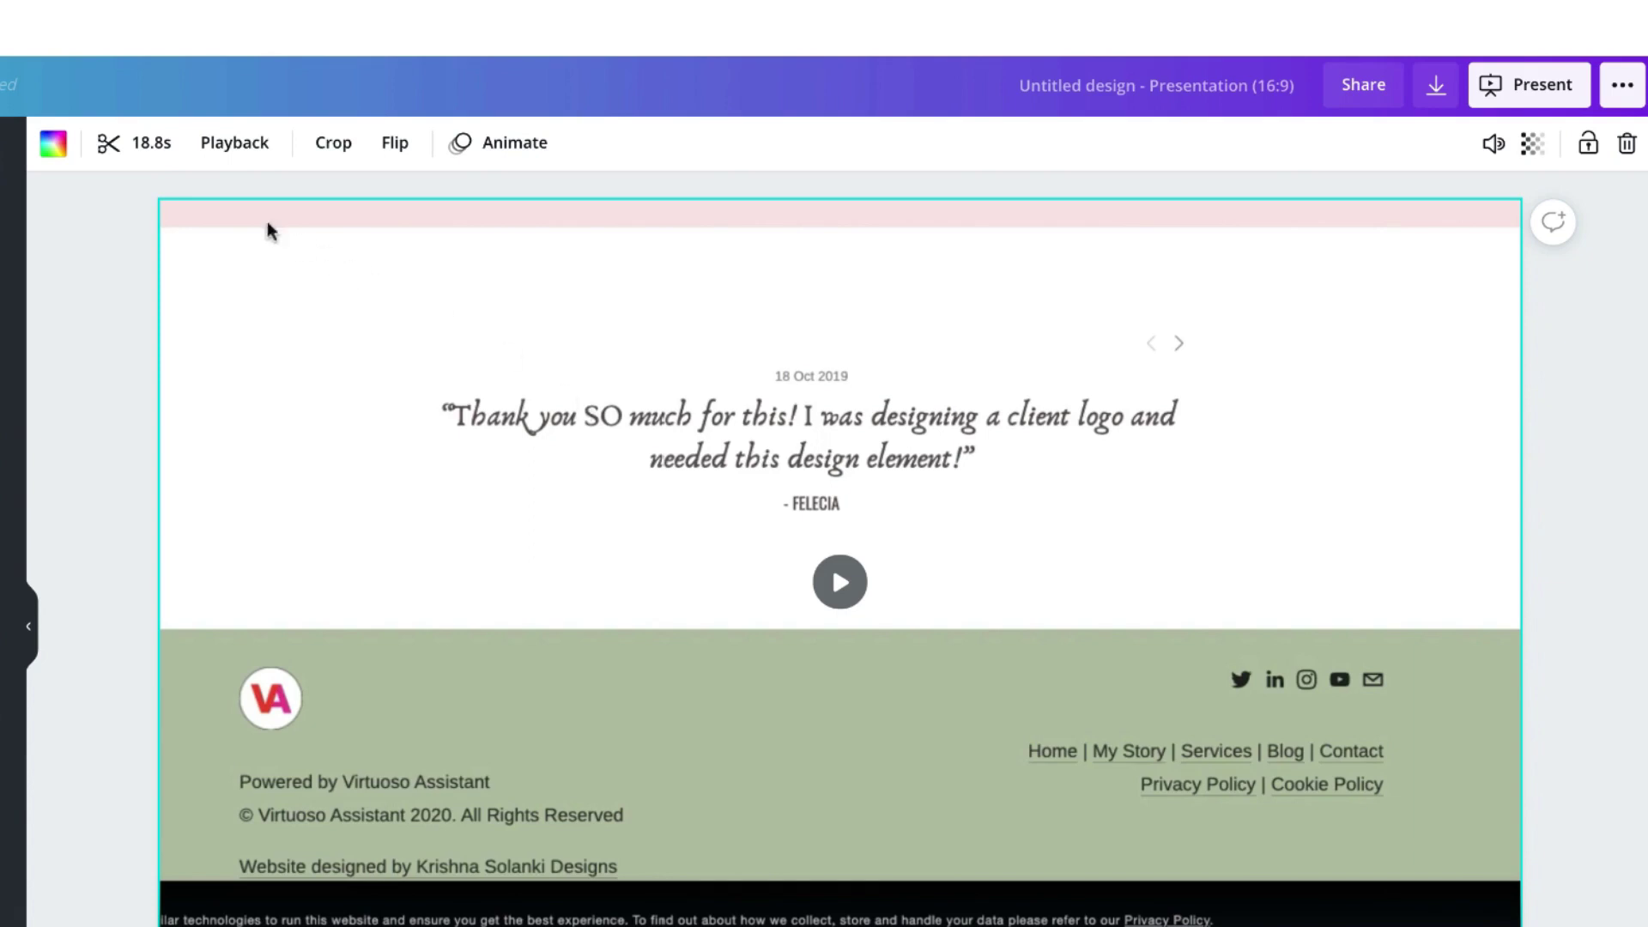
- Trim the website video at both its start and its end to a length of 13.0s
{"action": "left_click", "coordinate": [109, 146]}
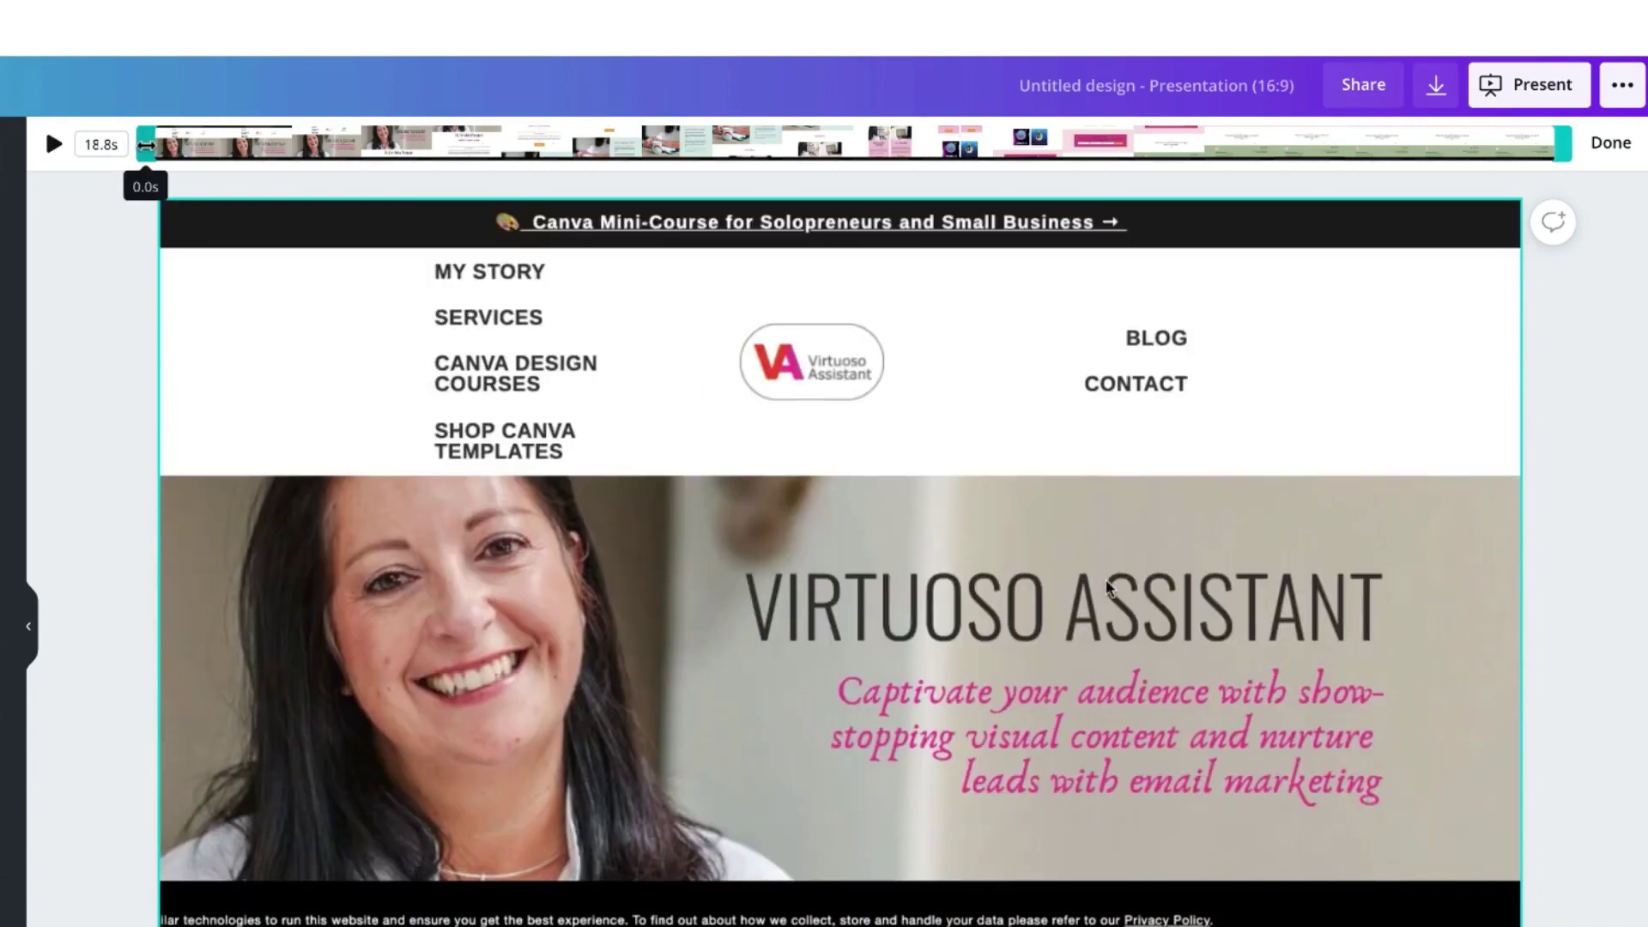
{"action": "left_click_drag", "start_coordinate": [146, 144], "coordinate": [360, 140]}
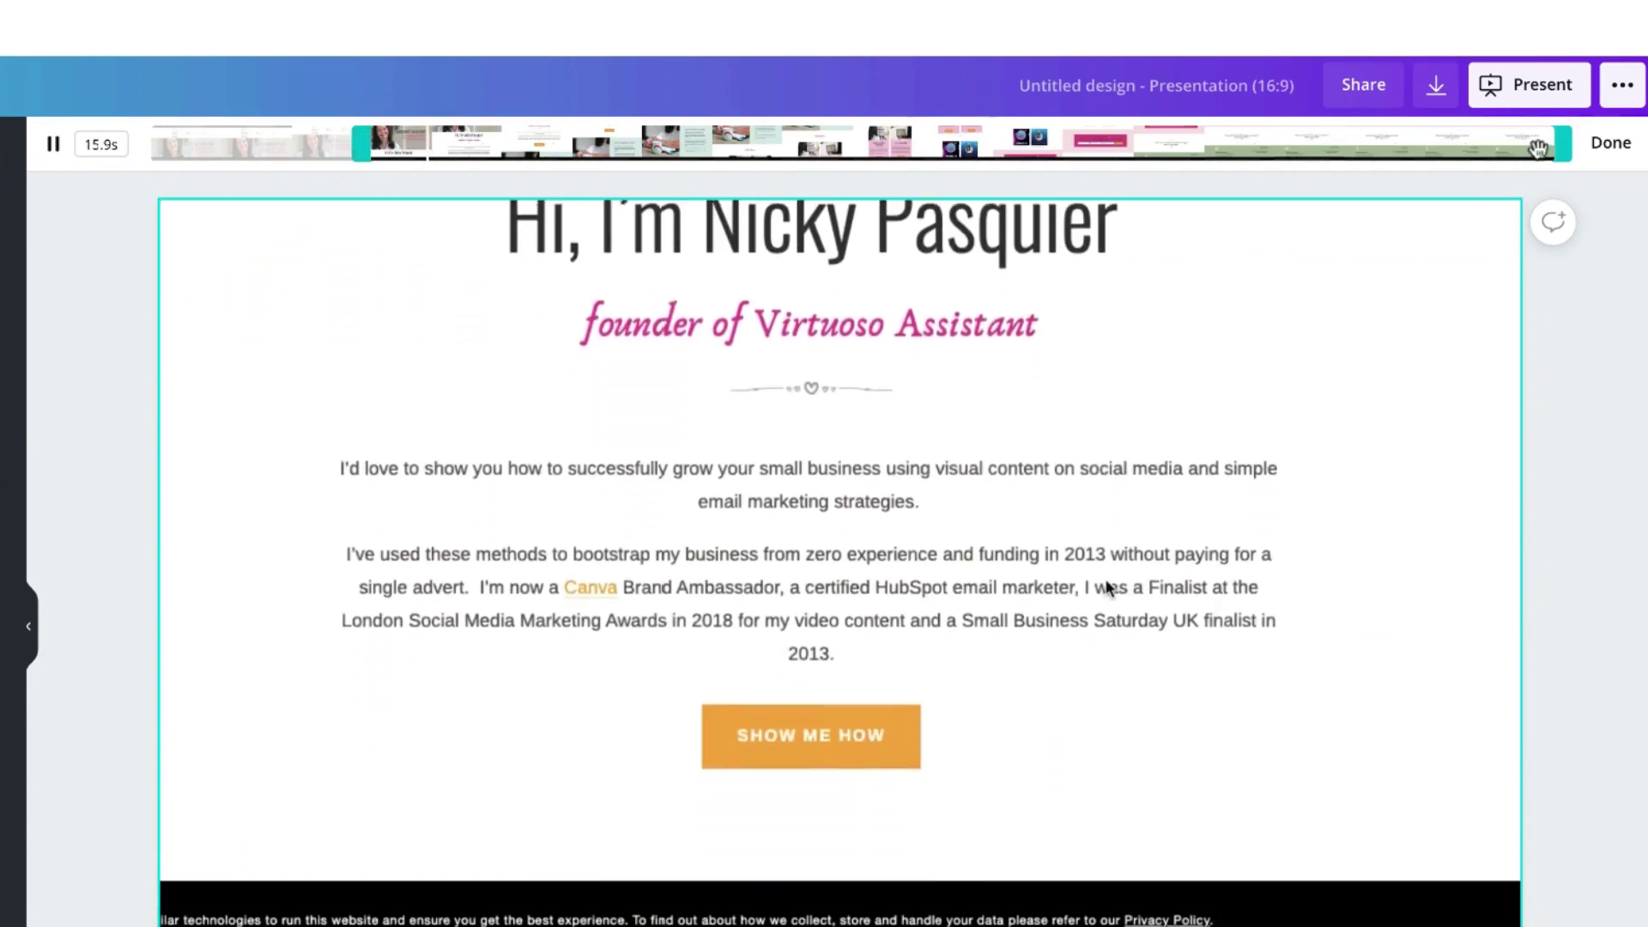
{"action": "left_click", "coordinate": [1564, 140]}
{"action": "left_click_drag", "start_coordinate": [1564, 140], "coordinate": [1352, 140]}
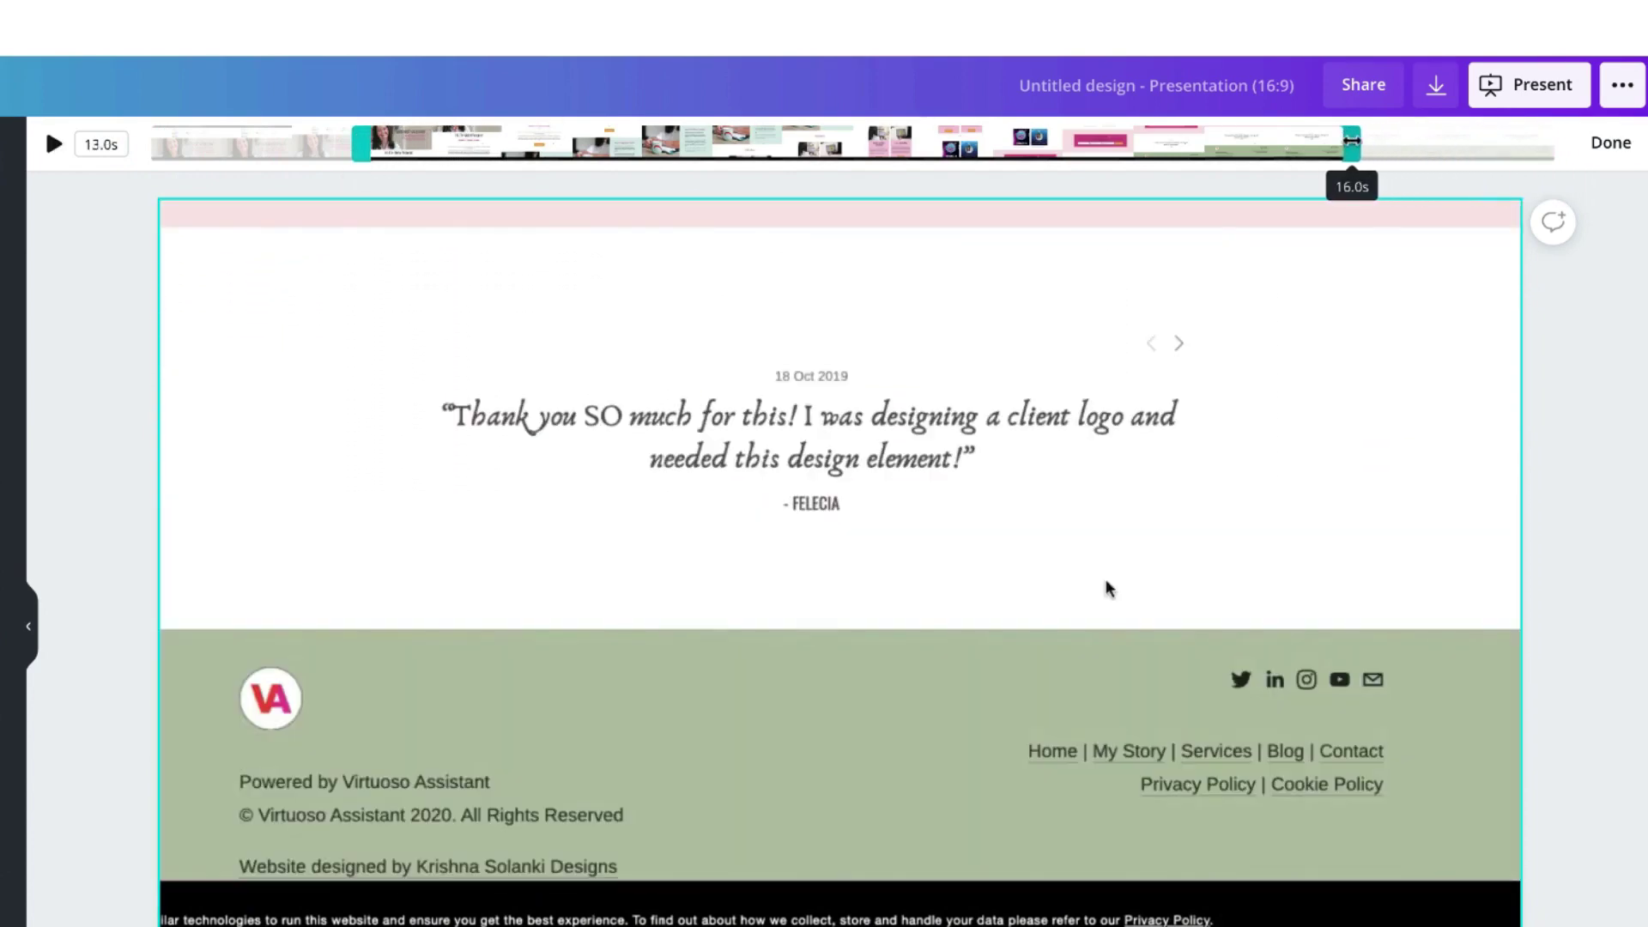
{"action": "left_click", "coordinate": [1134, 143]}
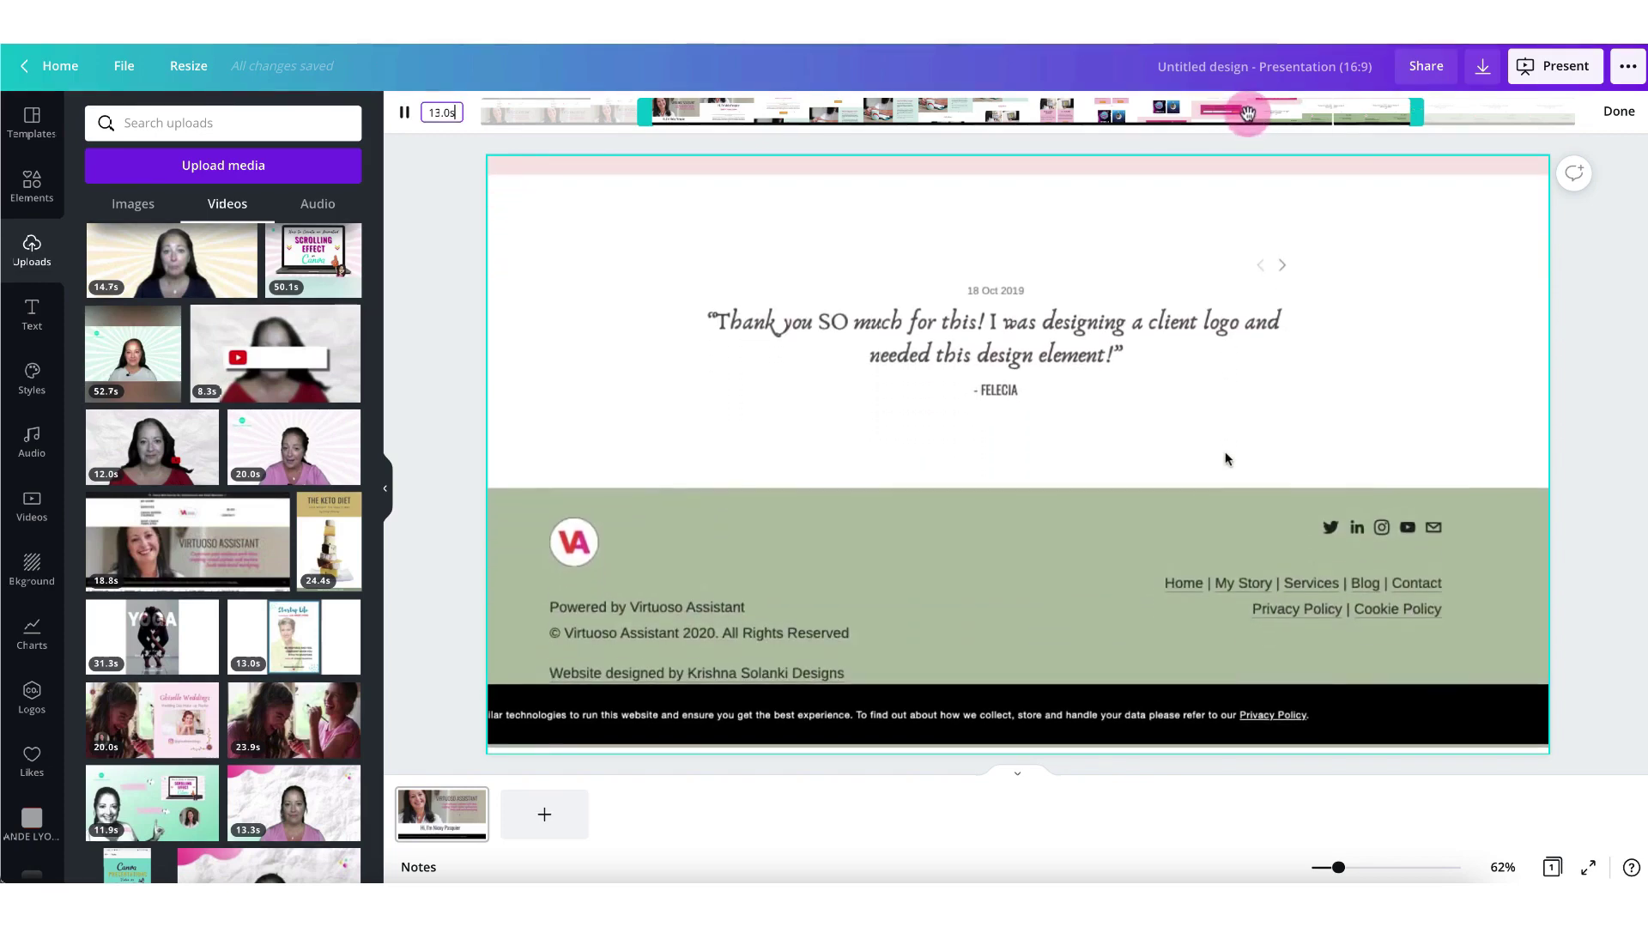
{"action": "left_click", "coordinate": [1618, 110]}
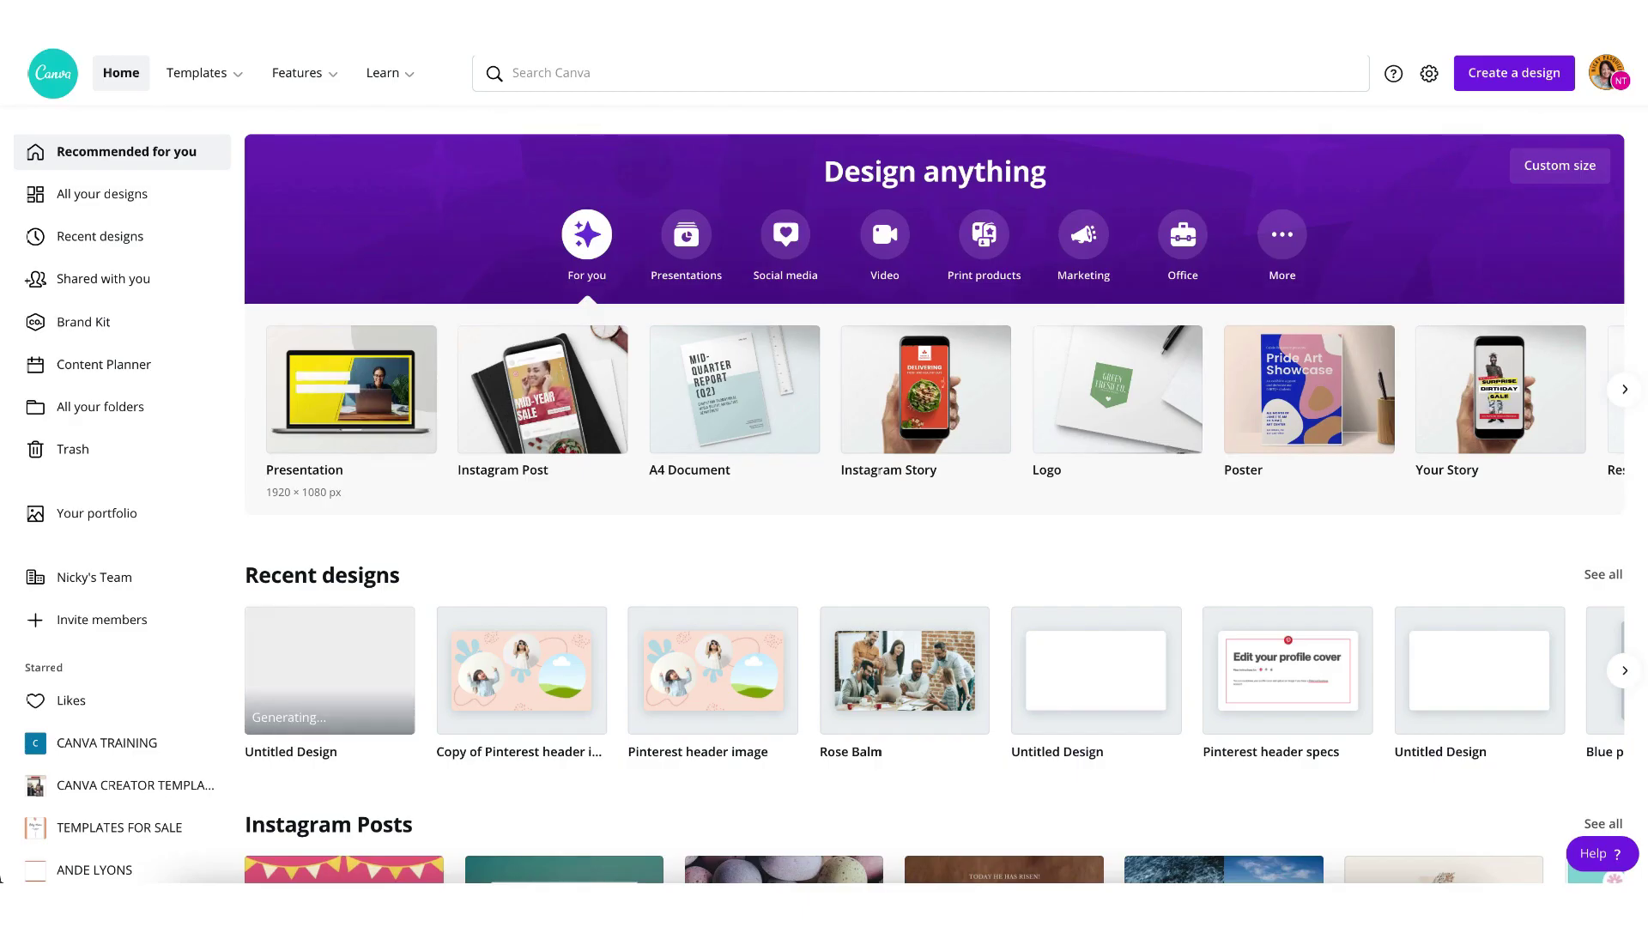
- Create a new Presentation design at 1920 × 1080 px
{"action": "left_click", "coordinate": [329, 412]}
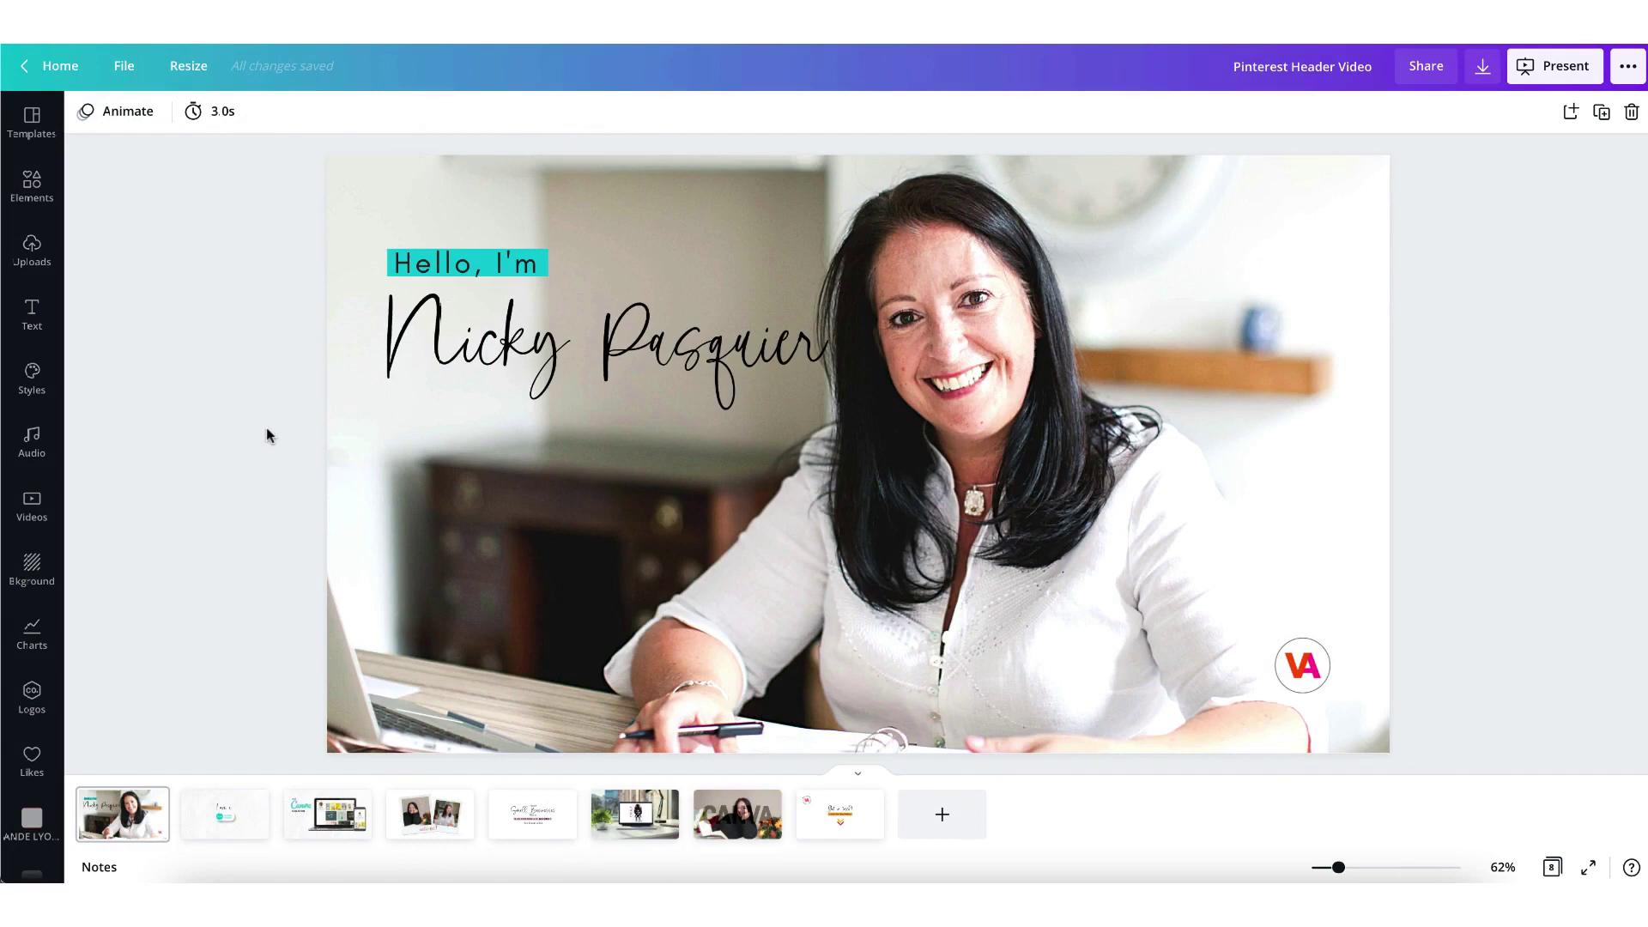
- Look through all eight pages of the Pinterest Header Video design, including the welcome sticker, the laptop video and the arrows
{"action": "left_click", "coordinate": [369, 454]}
{"action": "left_click", "coordinate": [254, 820]}
{"action": "left_click", "coordinate": [333, 837]}
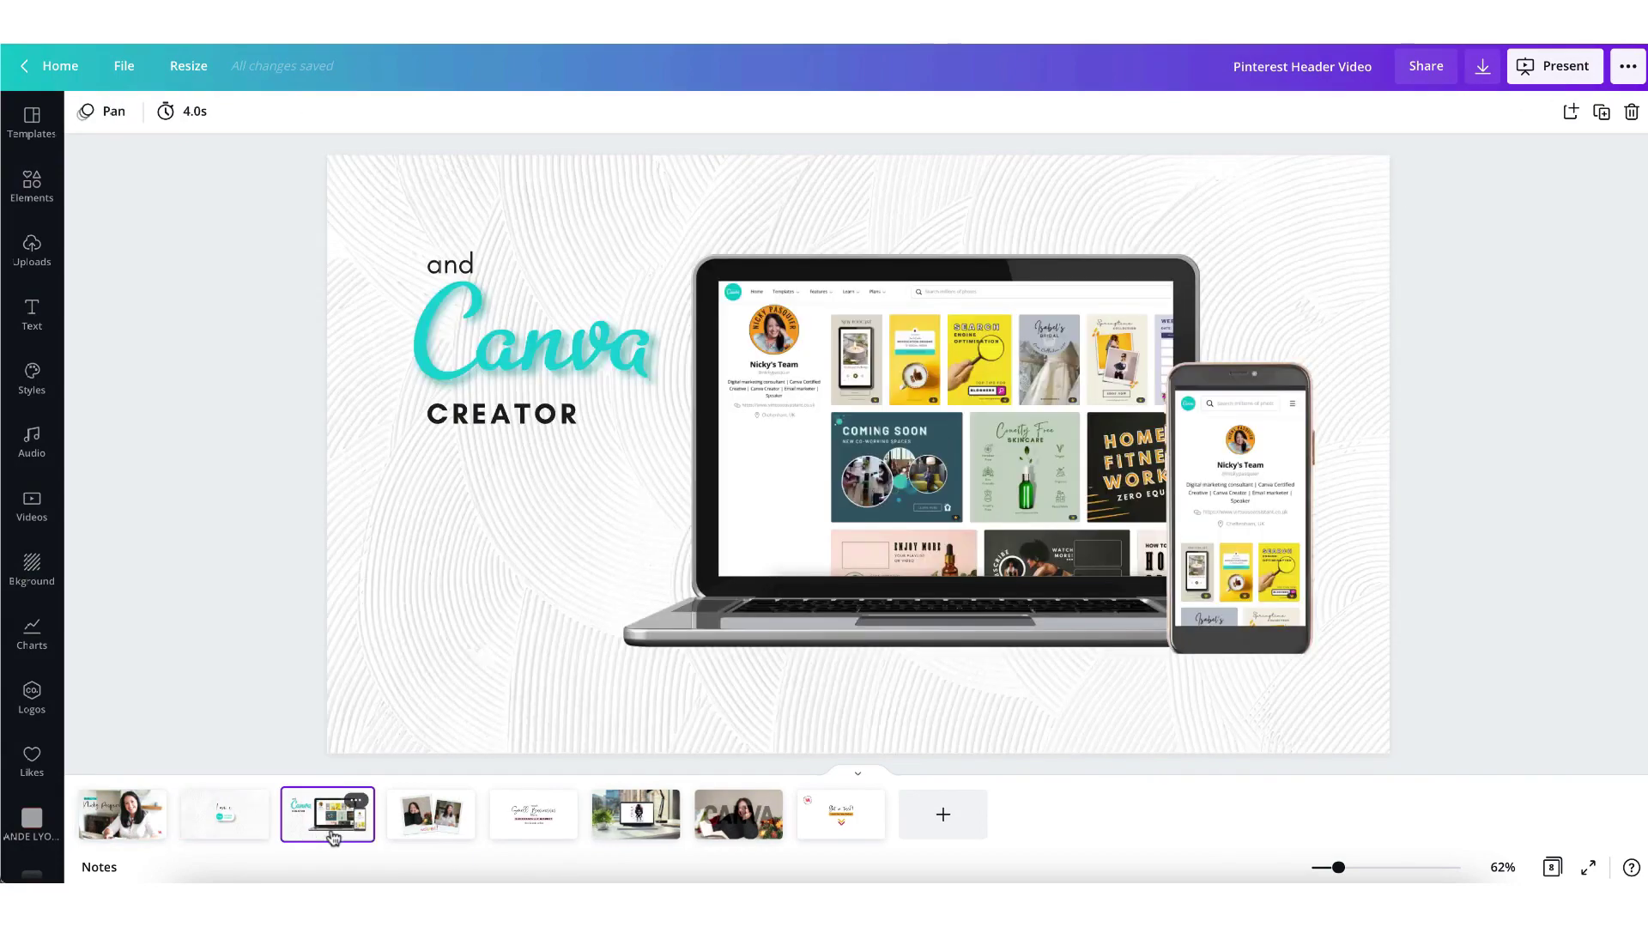
{"action": "left_click", "coordinate": [405, 825]}
{"action": "left_click", "coordinate": [829, 627]}
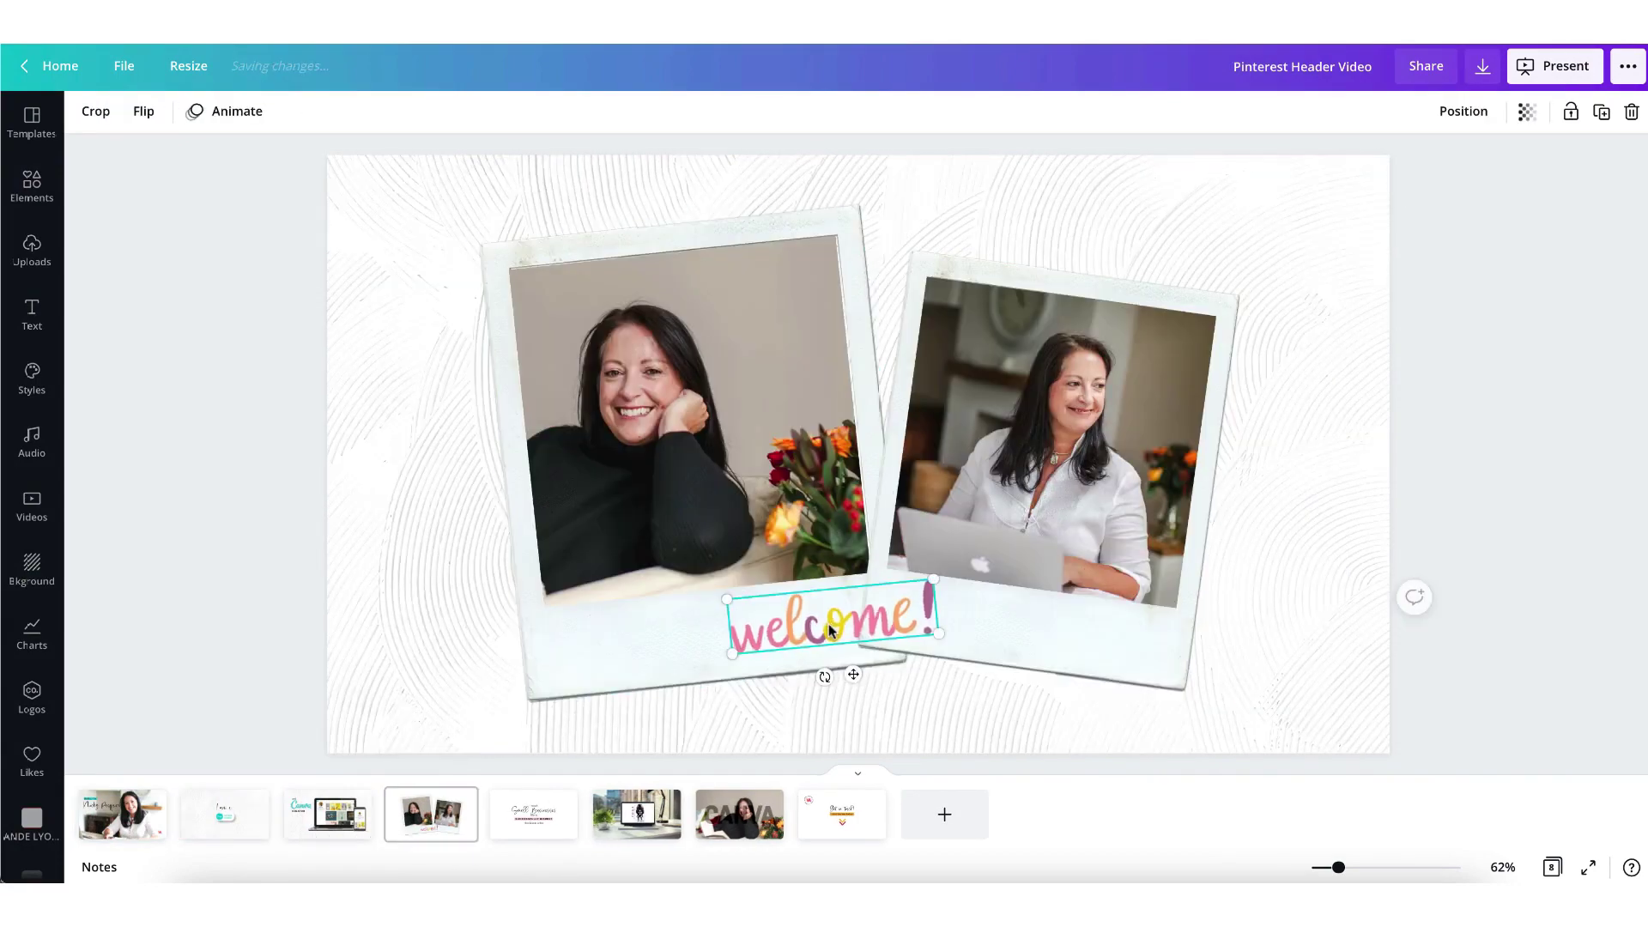
{"action": "left_click", "coordinate": [568, 831]}
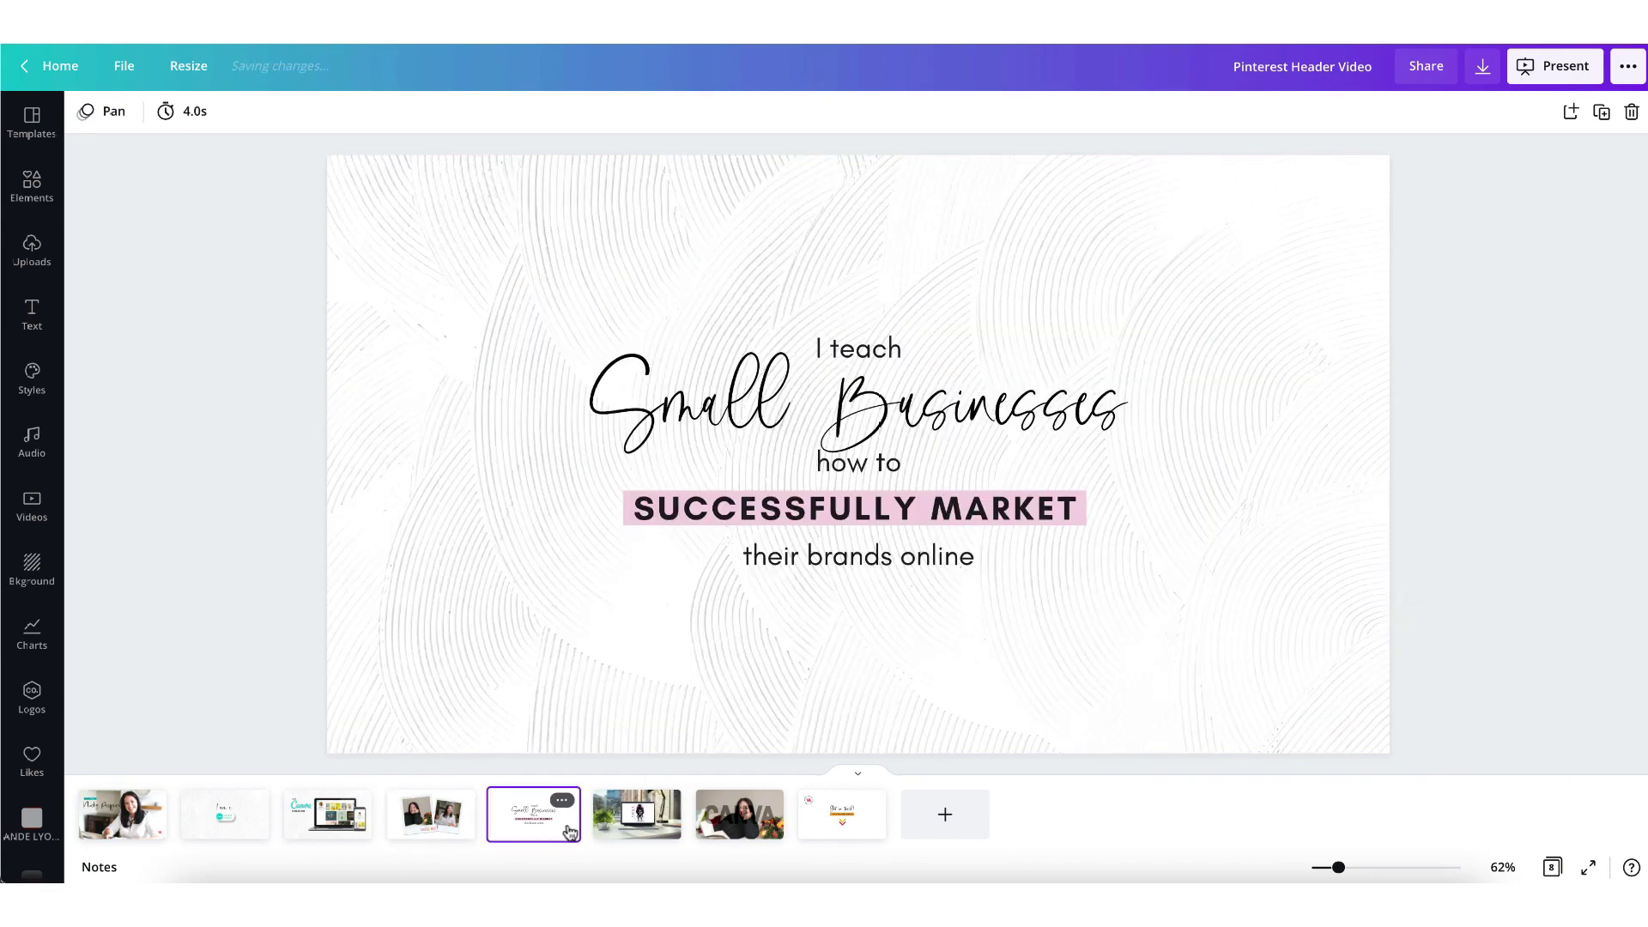
{"action": "left_click", "coordinate": [636, 816]}
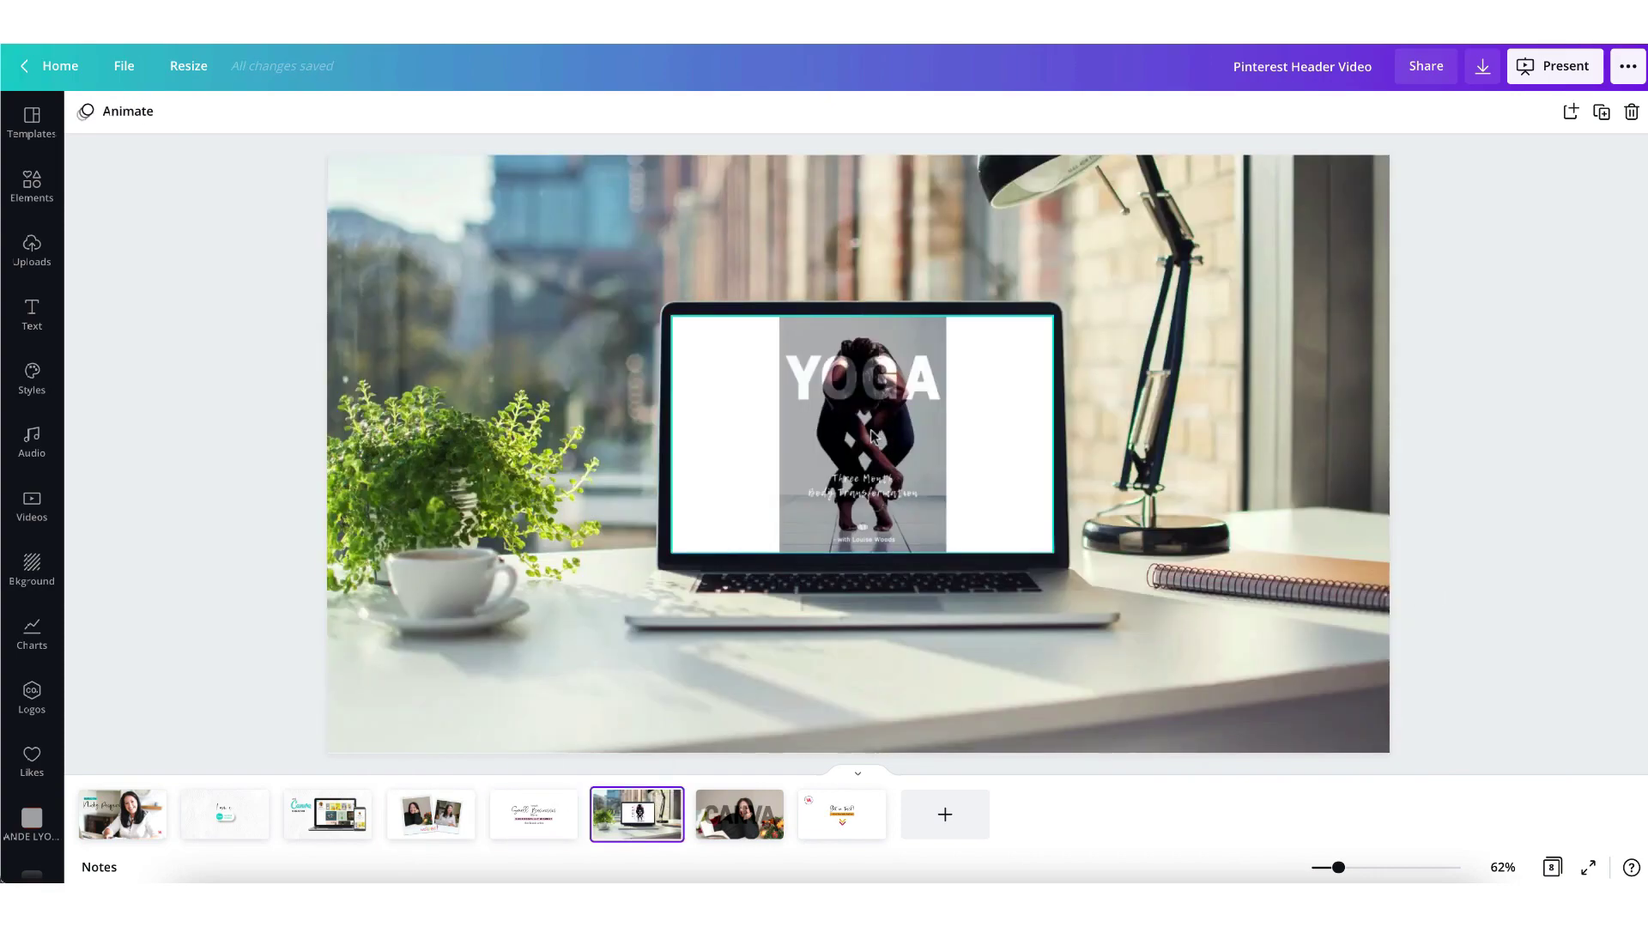
{"action": "left_click", "coordinate": [873, 436]}
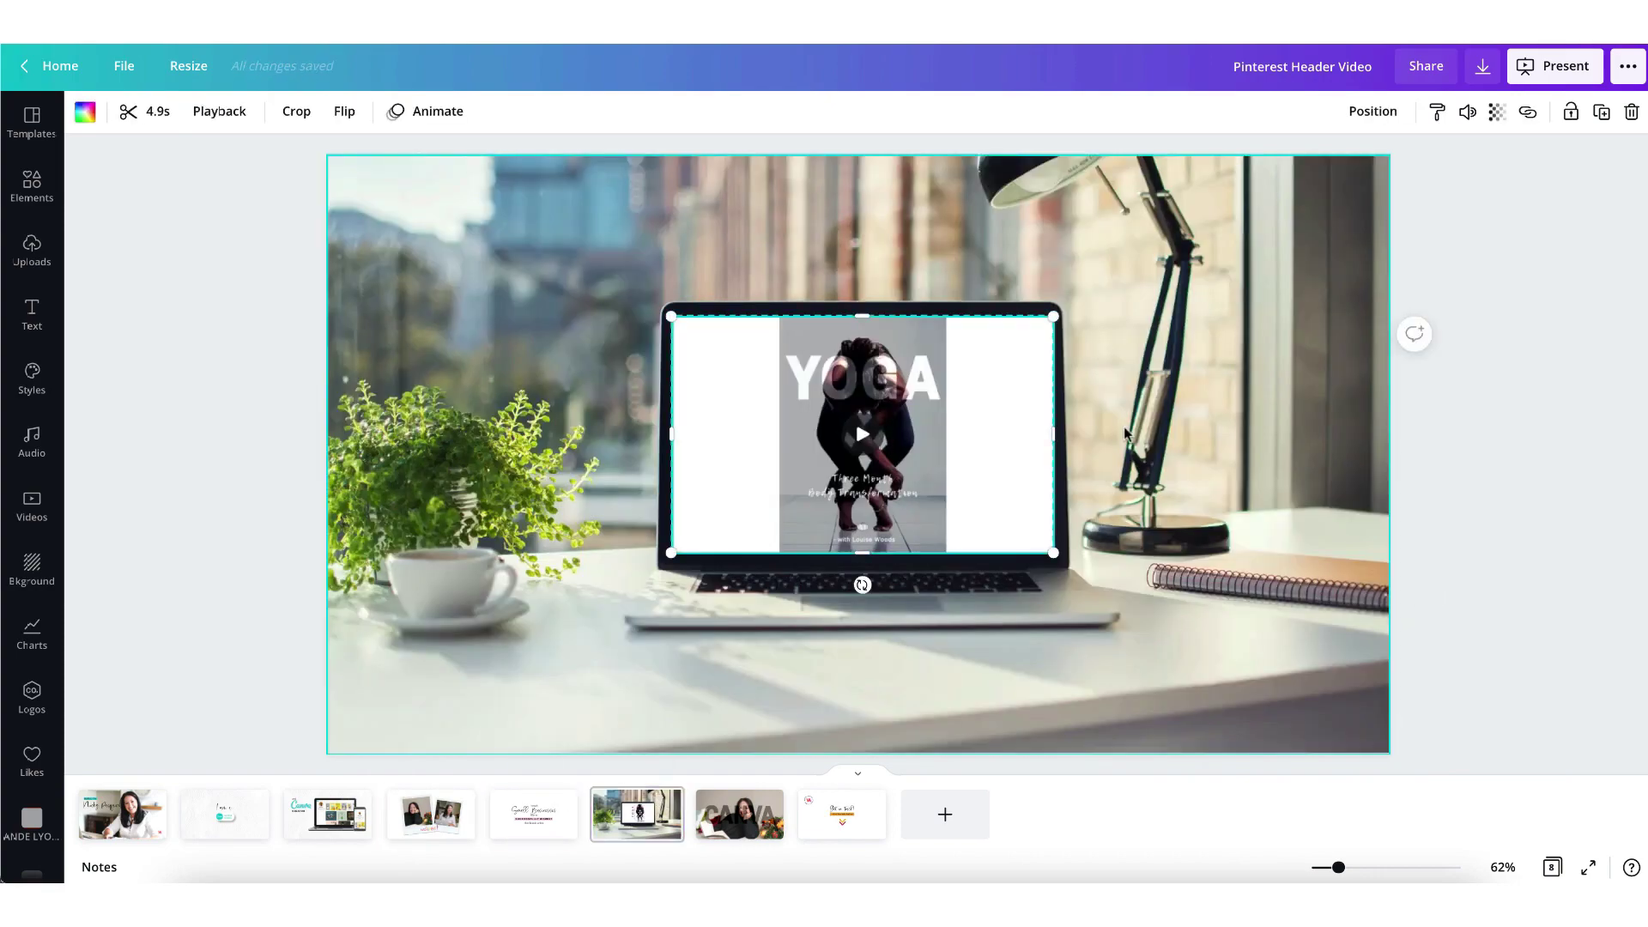
{"action": "left_click", "coordinate": [857, 422]}
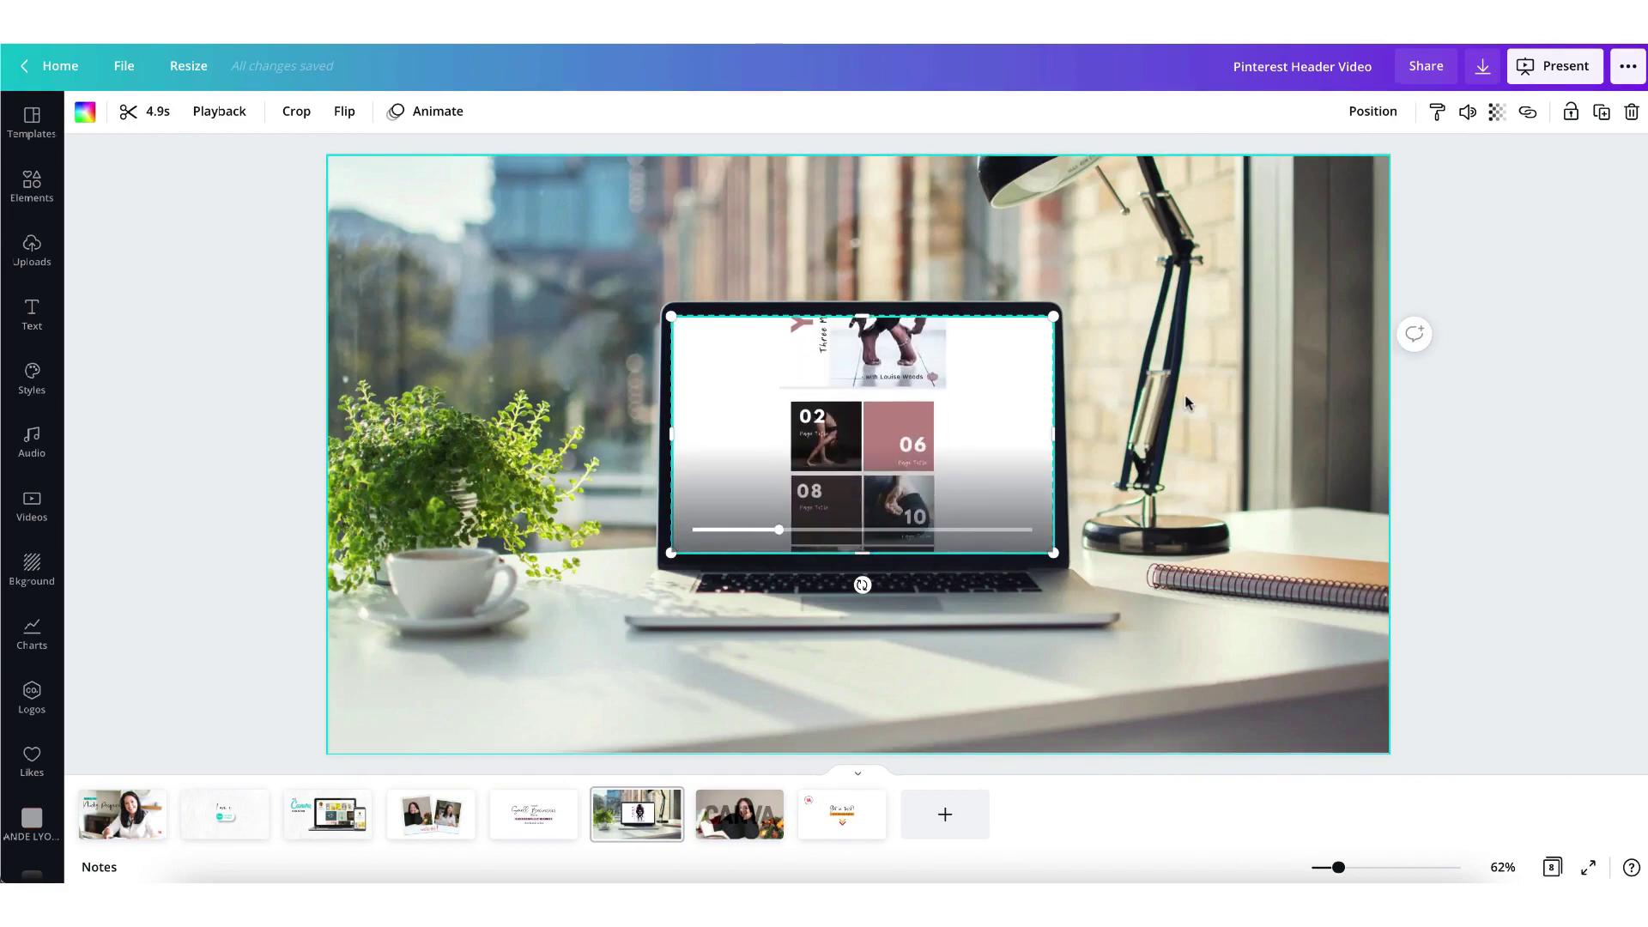
{"action": "left_click", "coordinate": [740, 813]}
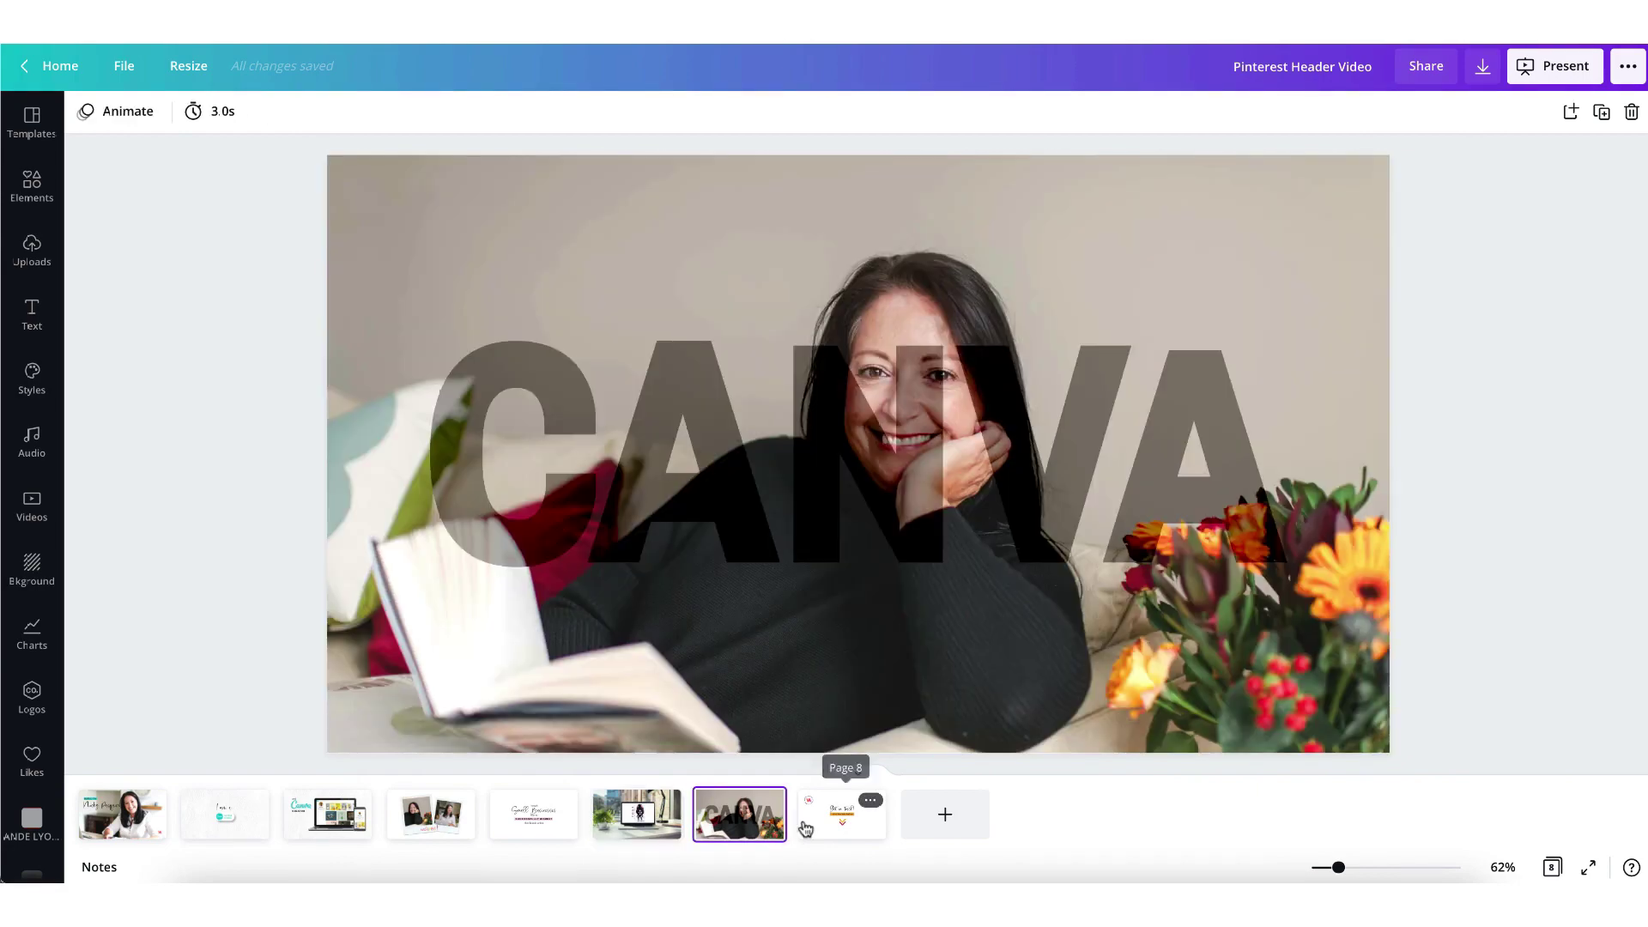
{"action": "left_click", "coordinate": [802, 823]}
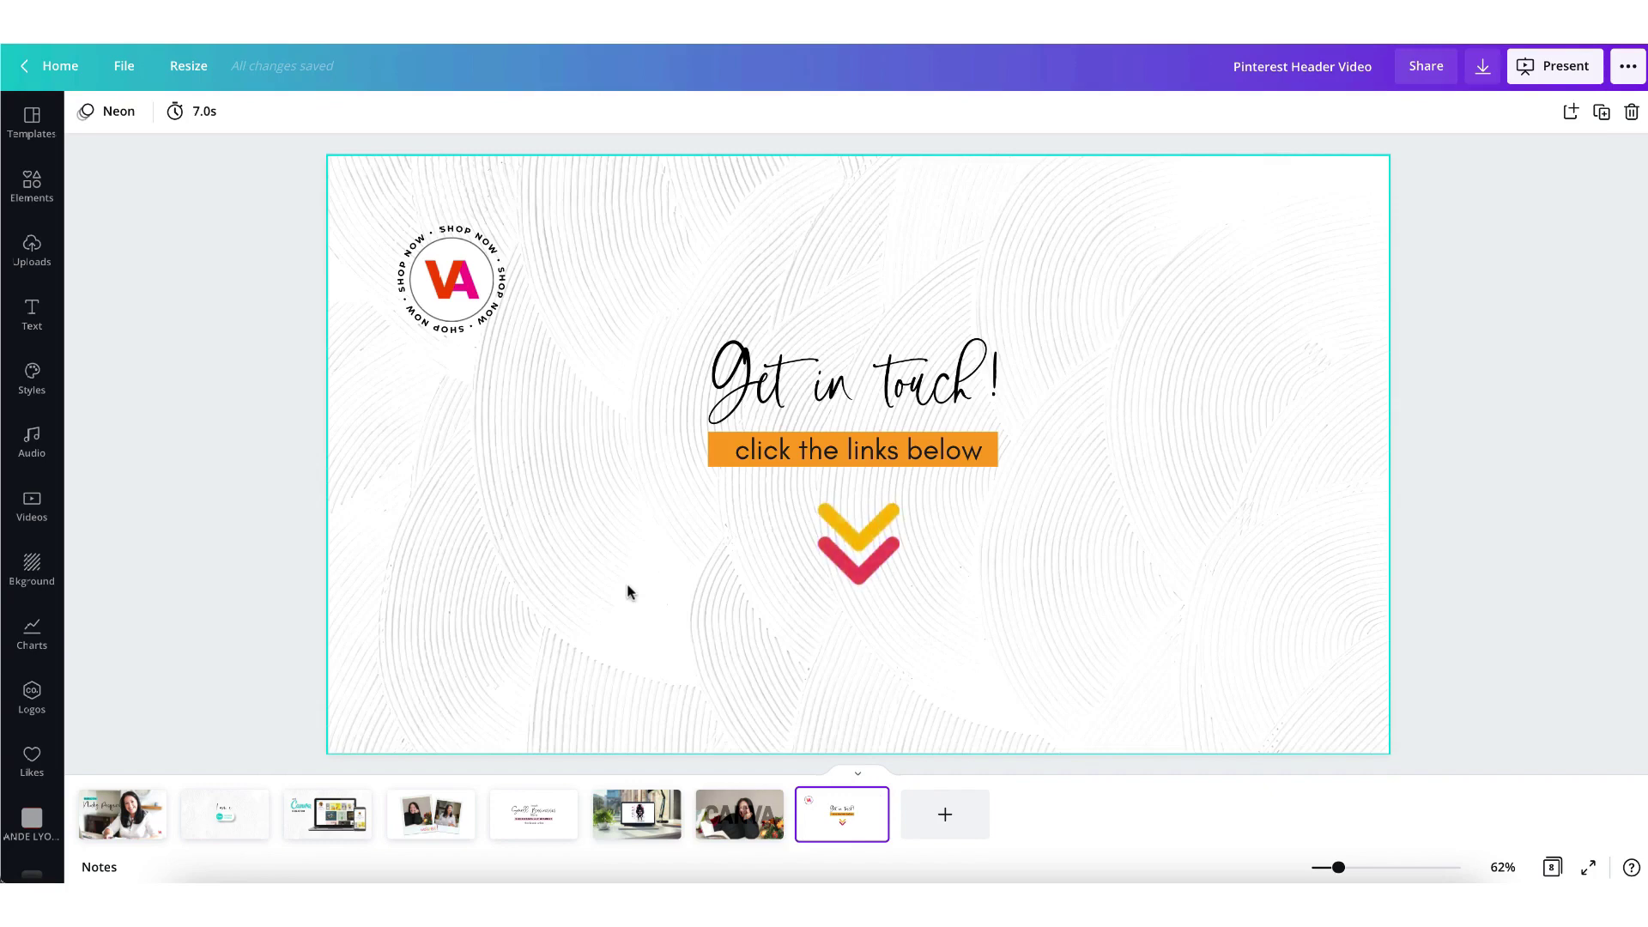
{"action": "left_click", "coordinate": [897, 539]}
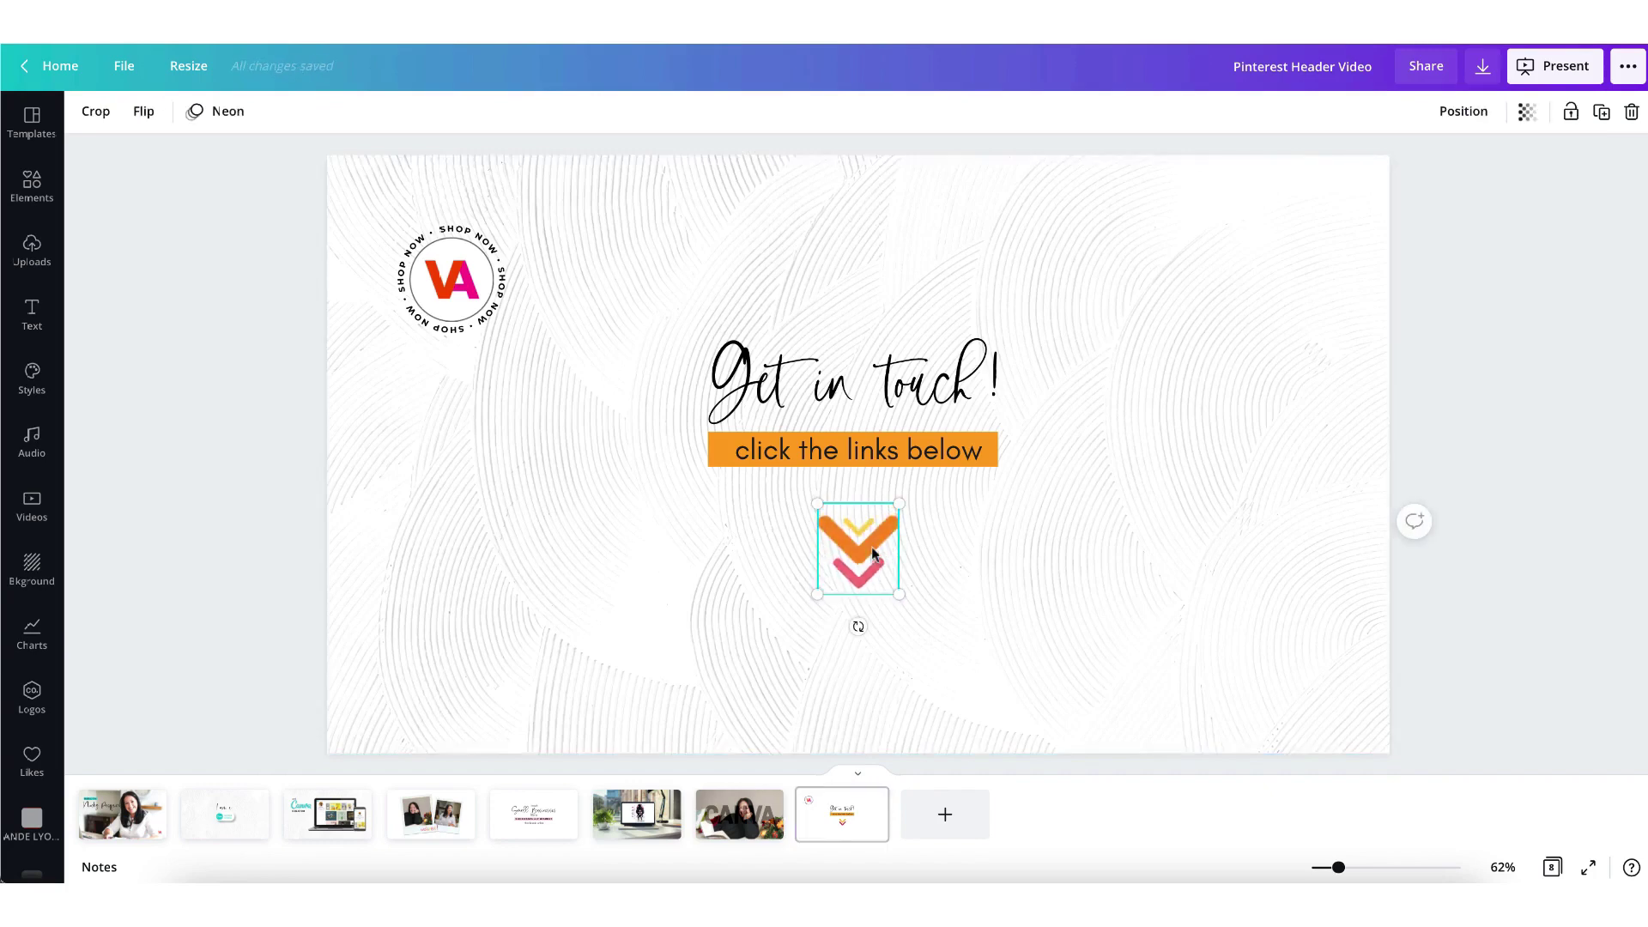
{"action": "left_click", "coordinate": [670, 582]}
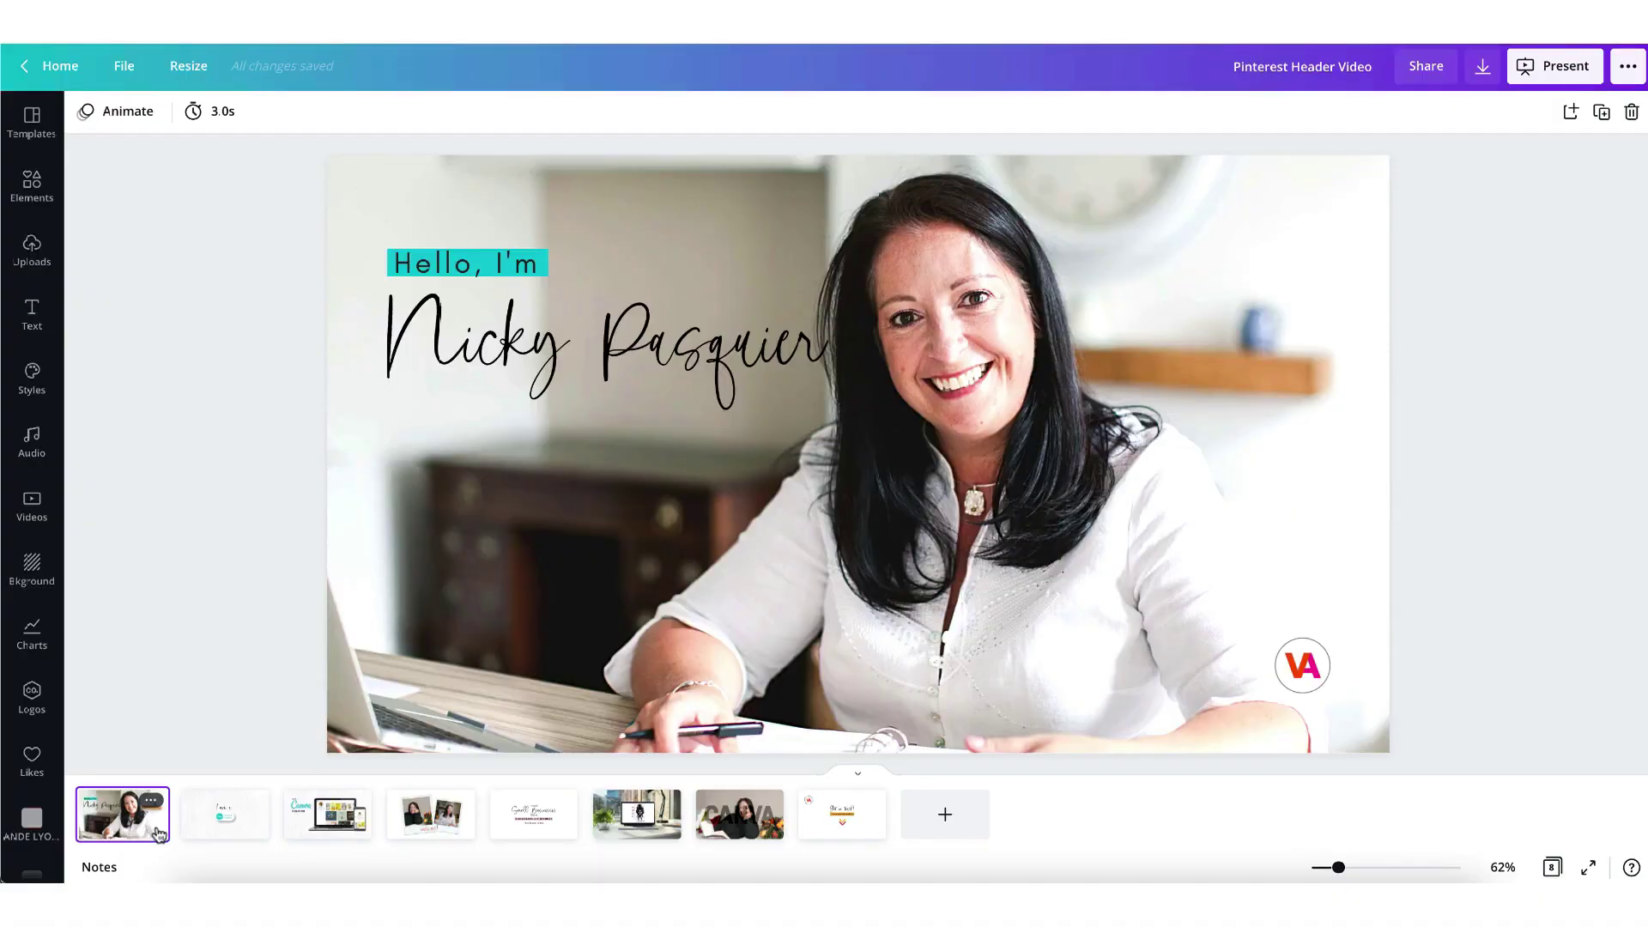
- Check the timings of the opening pages of the header video and confirm 3.0s for page 1
{"action": "left_click", "coordinate": [205, 837]}
{"action": "left_click", "coordinate": [296, 842]}
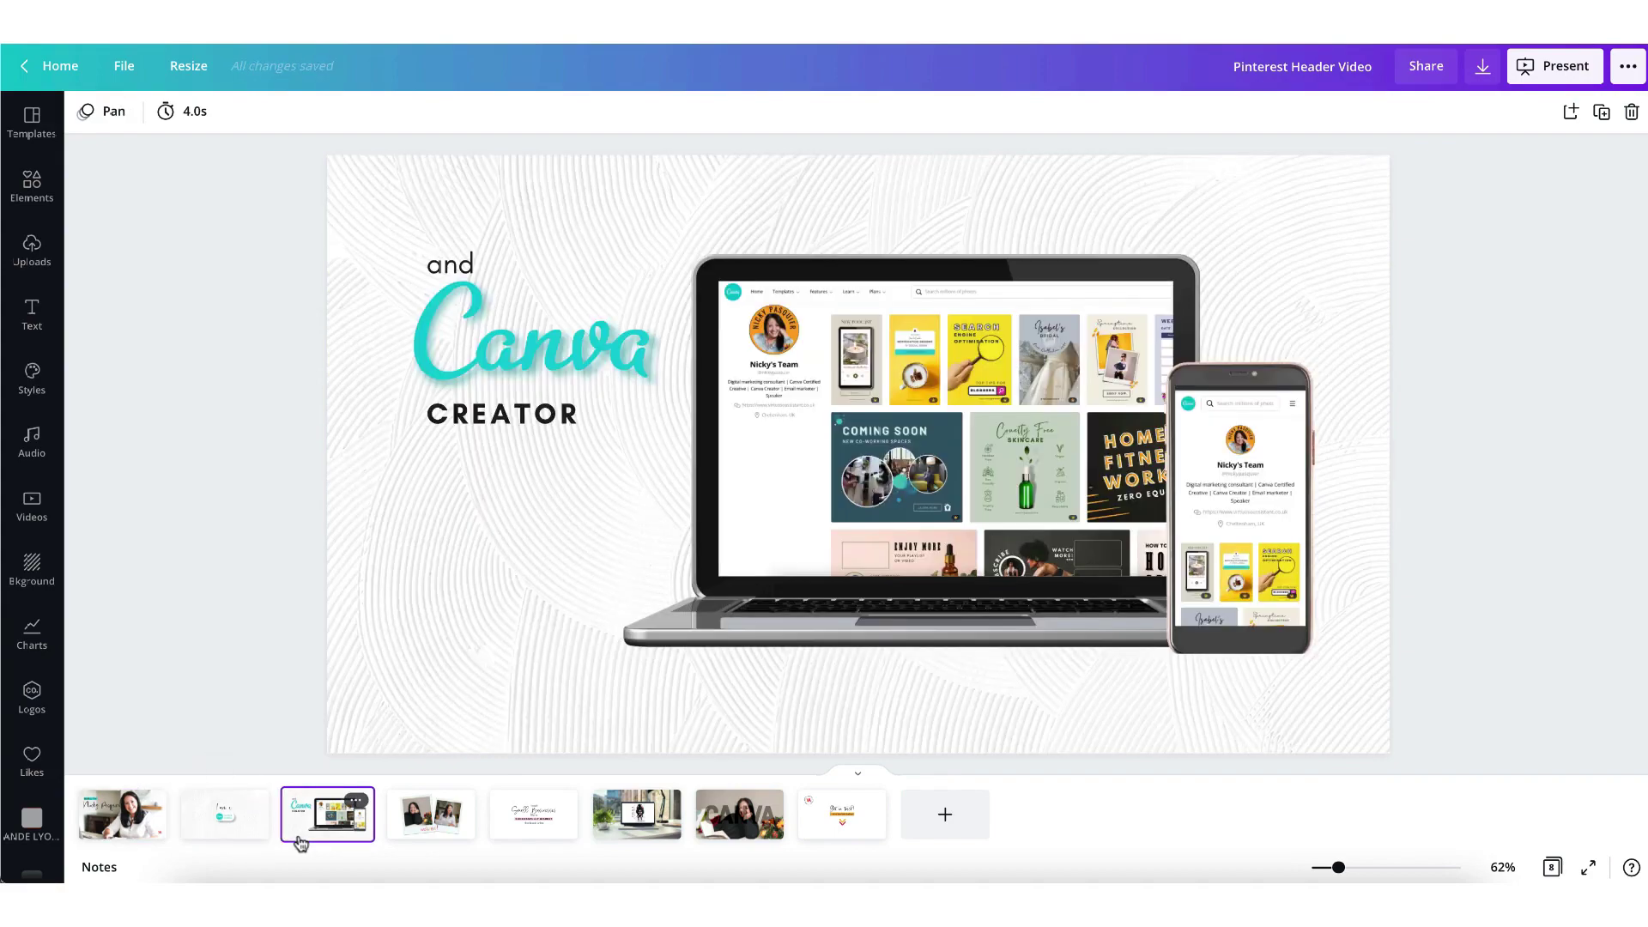
{"action": "left_click", "coordinate": [127, 823]}
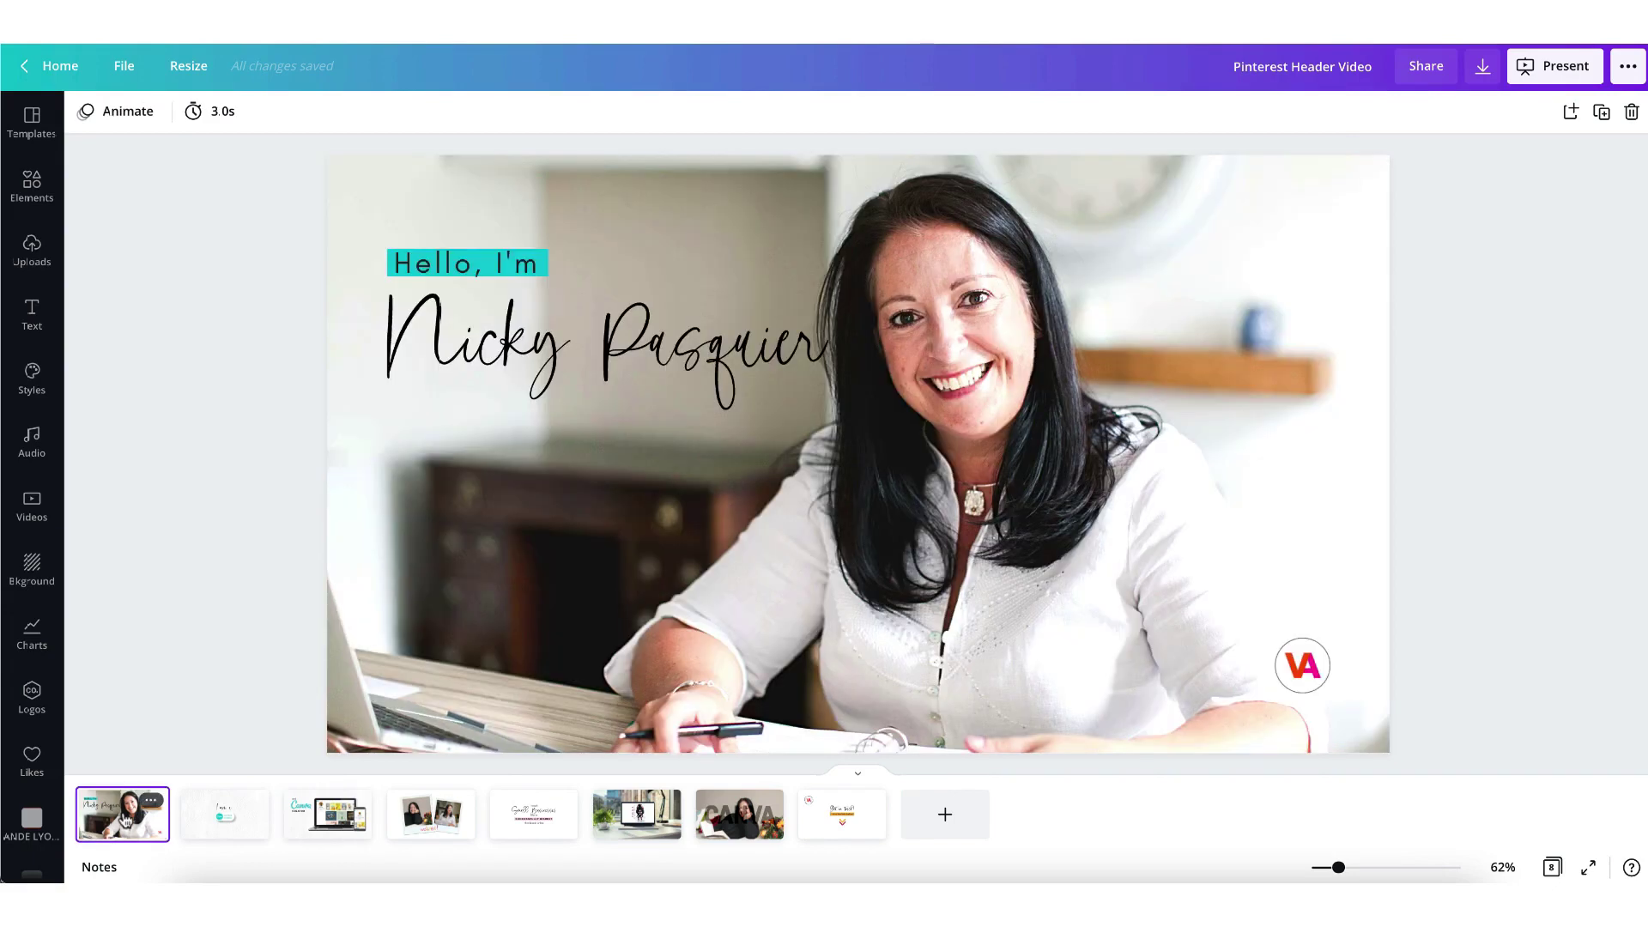
{"action": "left_click", "coordinate": [219, 128]}
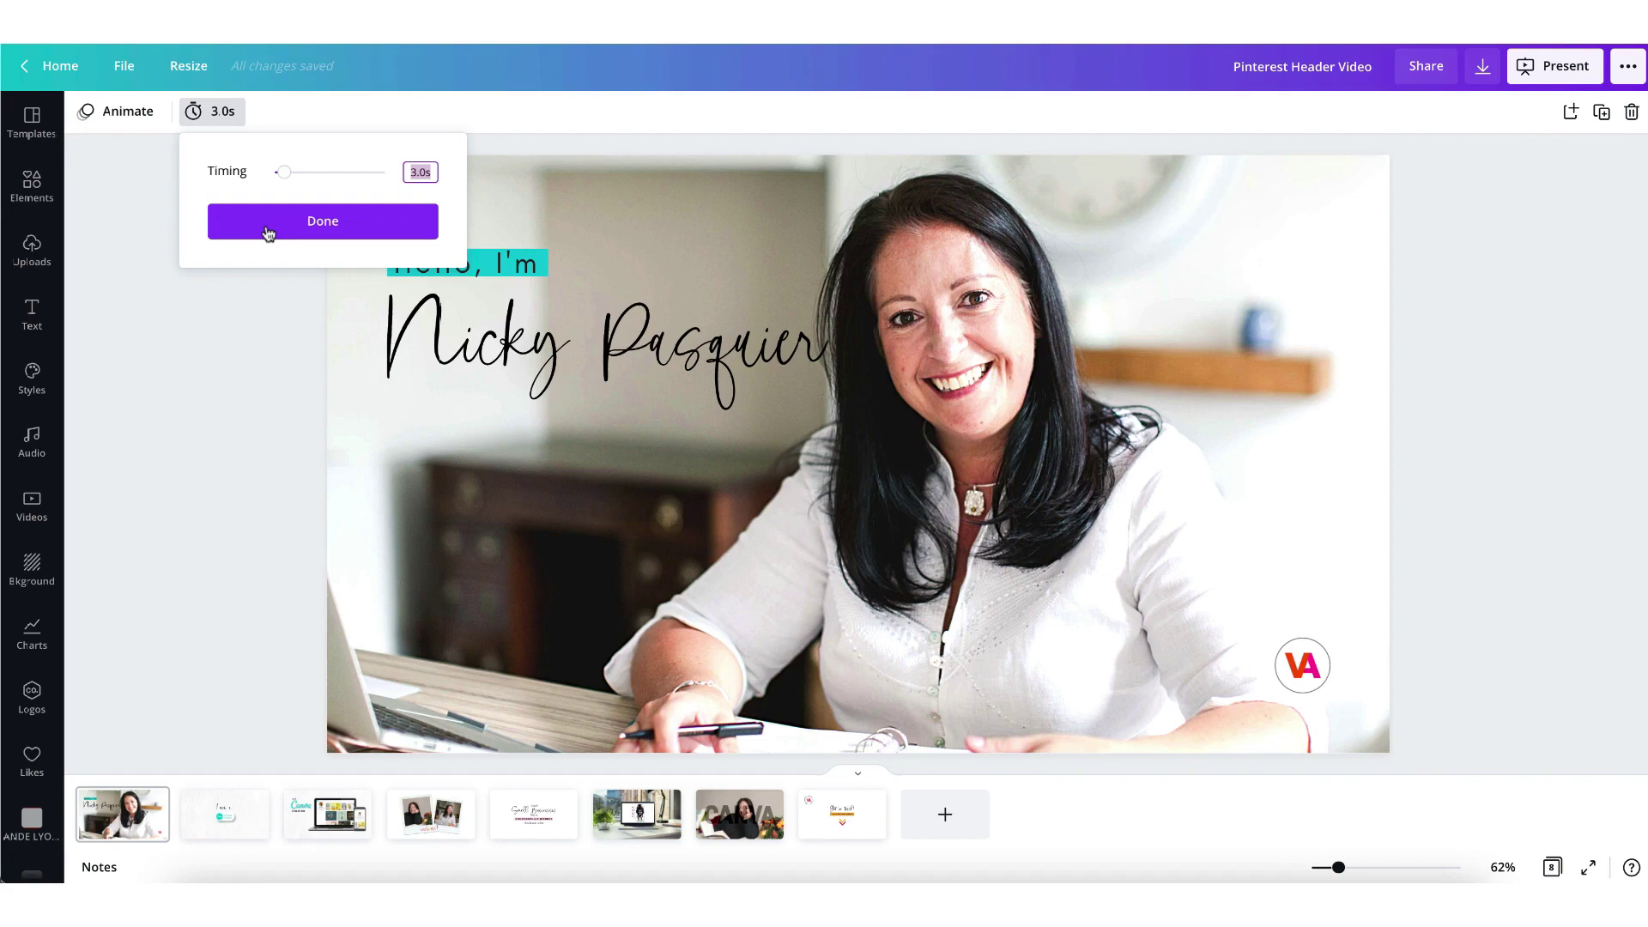
{"action": "left_click", "coordinate": [268, 222]}
- Download all eight pages of the Pinterest Header Video design as an MP4 Video
{"action": "scroll", "coordinate": [1042, 276], "scroll_direction": "down", "scroll_amount": 15}
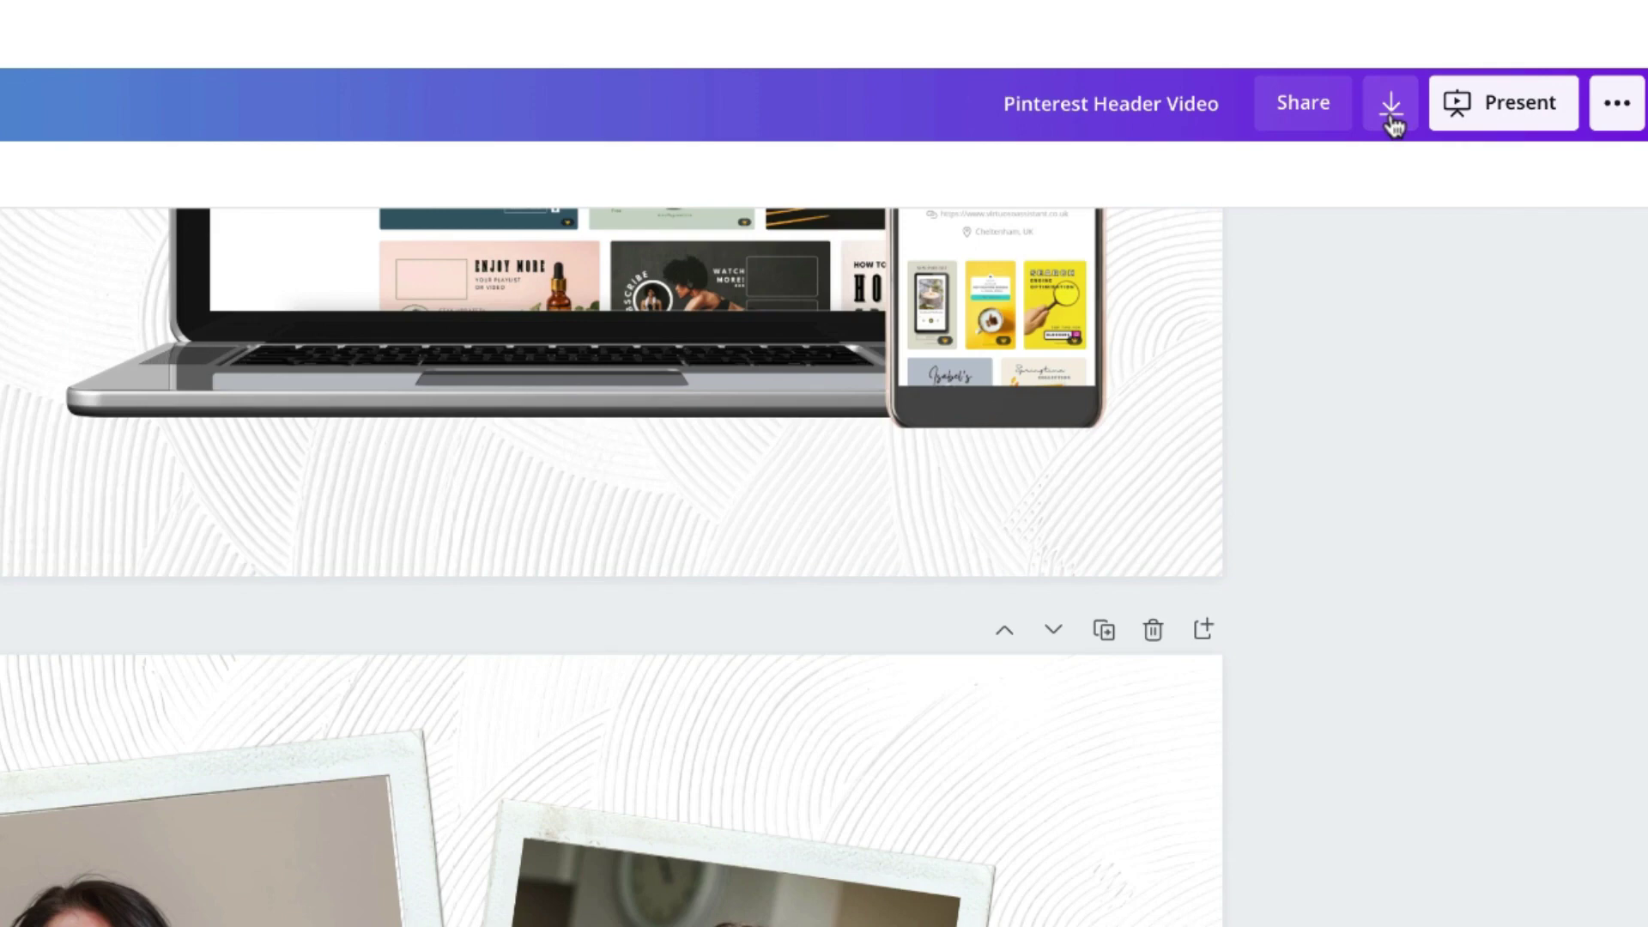
{"action": "left_click", "coordinate": [1391, 120]}
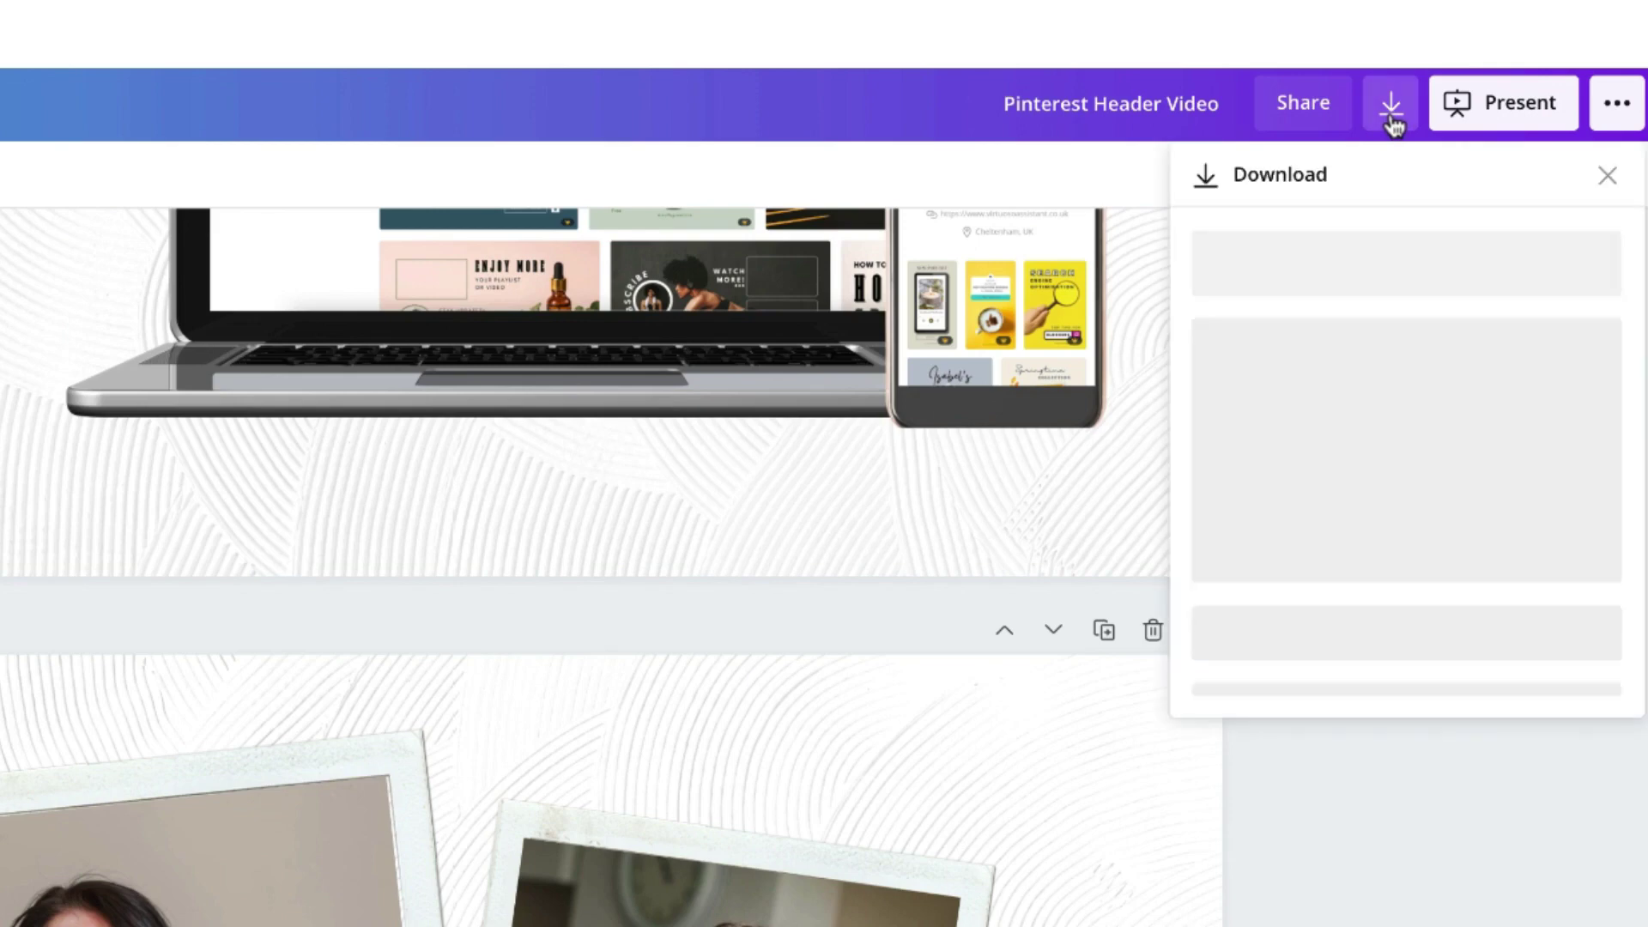
{"action": "left_click", "coordinate": [1237, 296]}
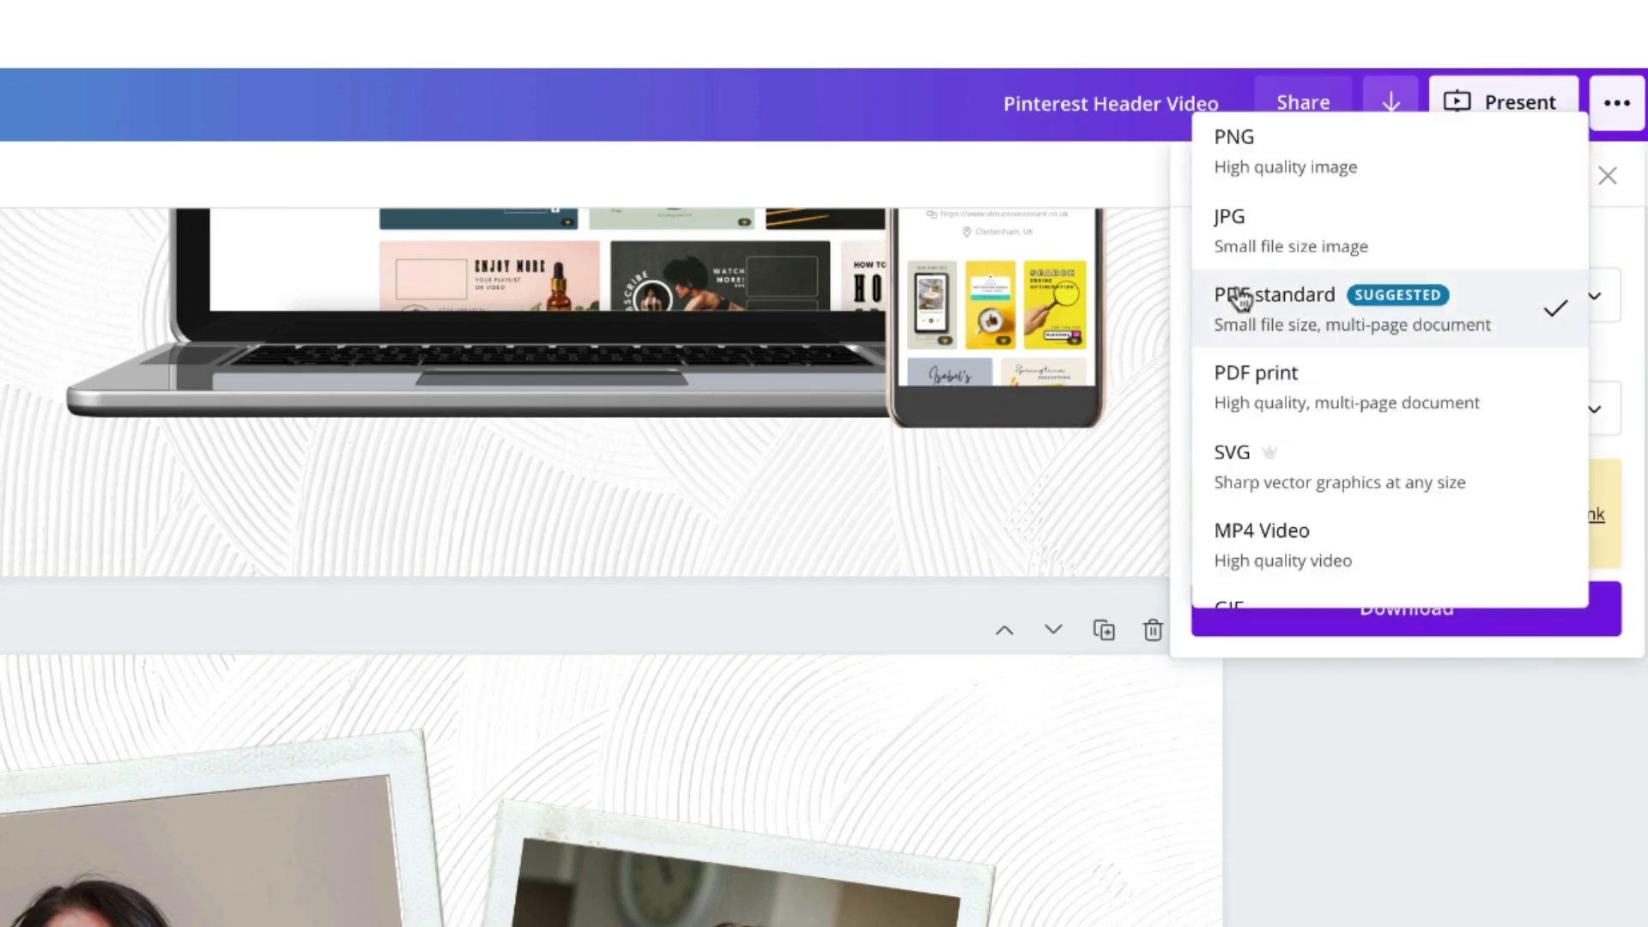
{"action": "left_click", "coordinate": [1264, 560]}
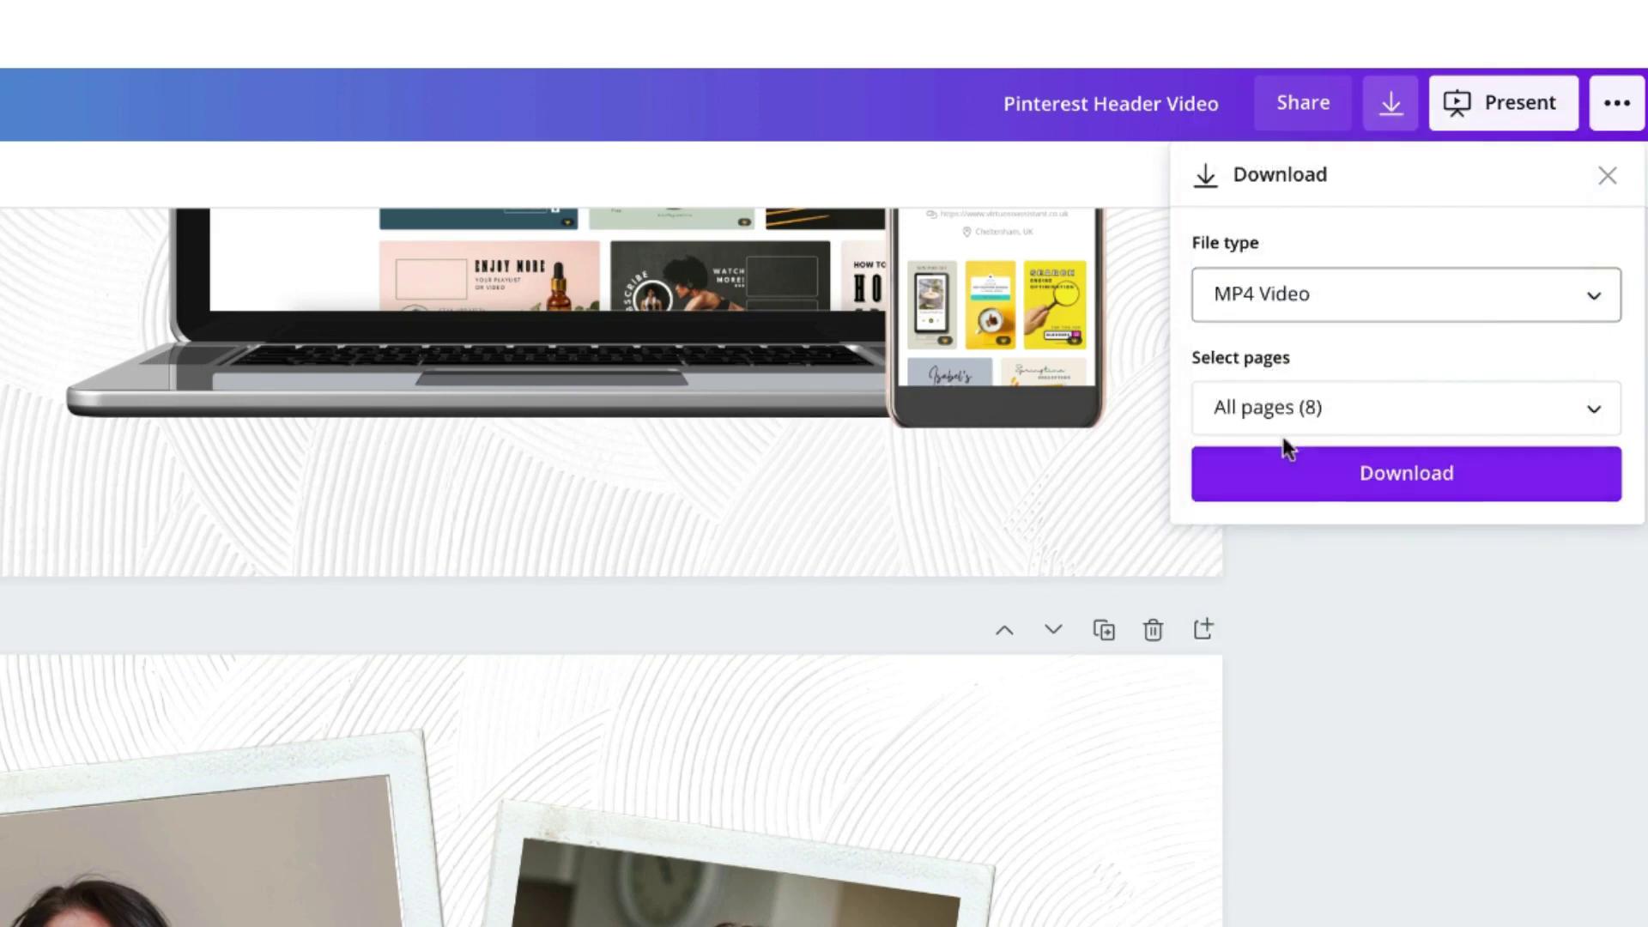
{"action": "left_click", "coordinate": [1287, 412]}
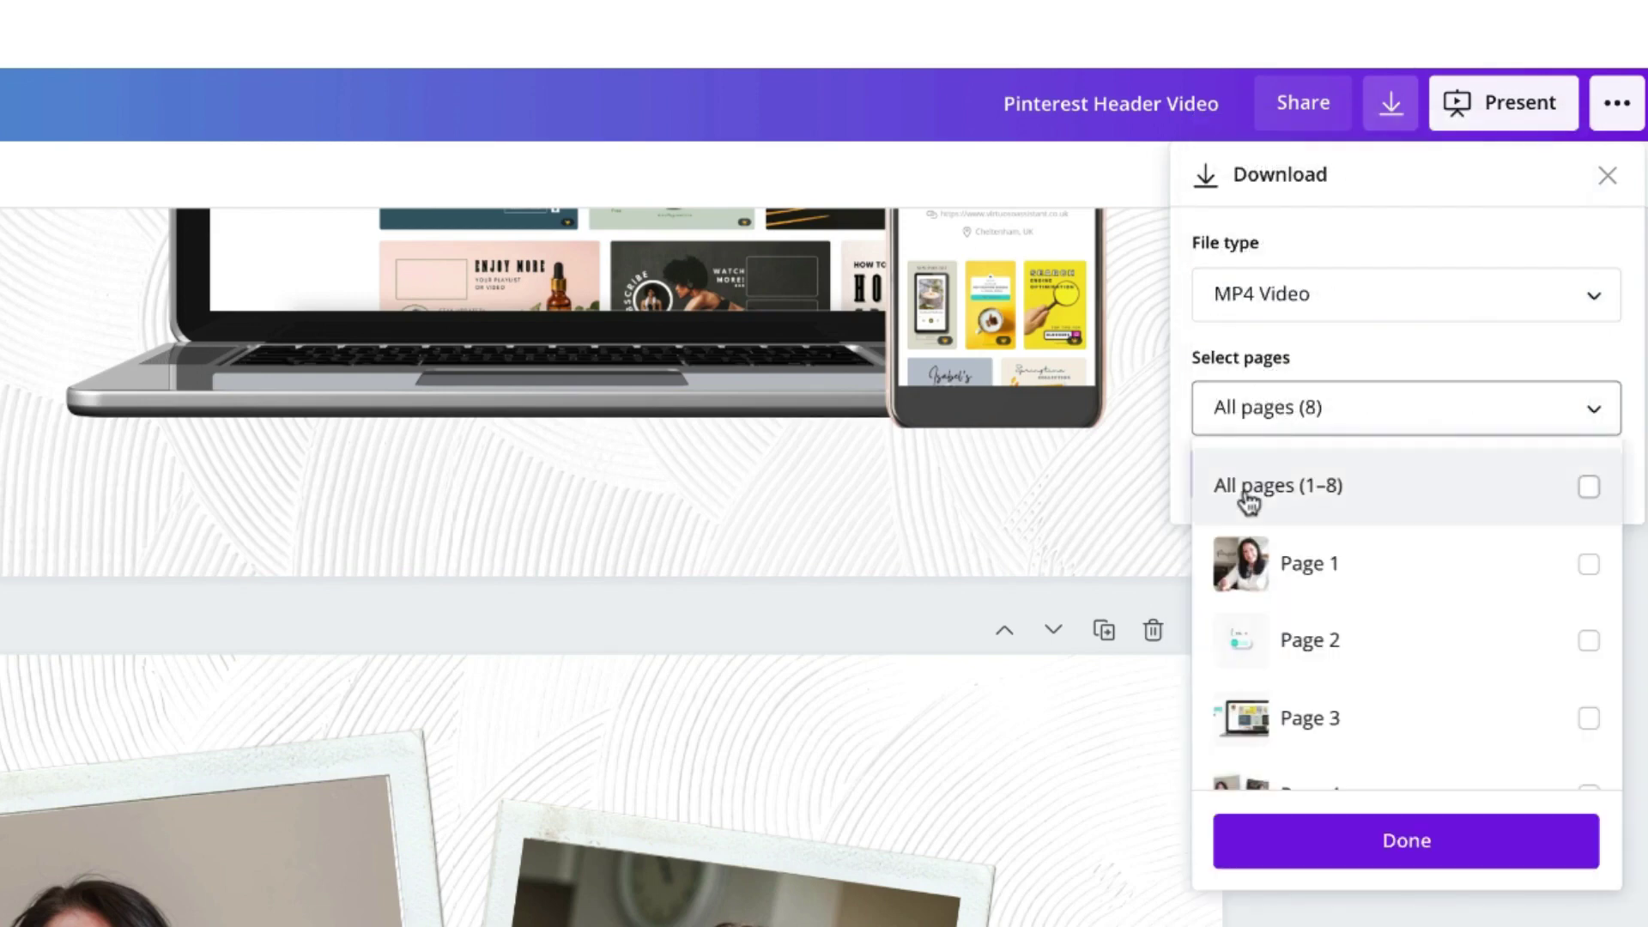
{"action": "left_click", "coordinate": [1589, 486]}
{"action": "left_click", "coordinate": [1404, 843]}
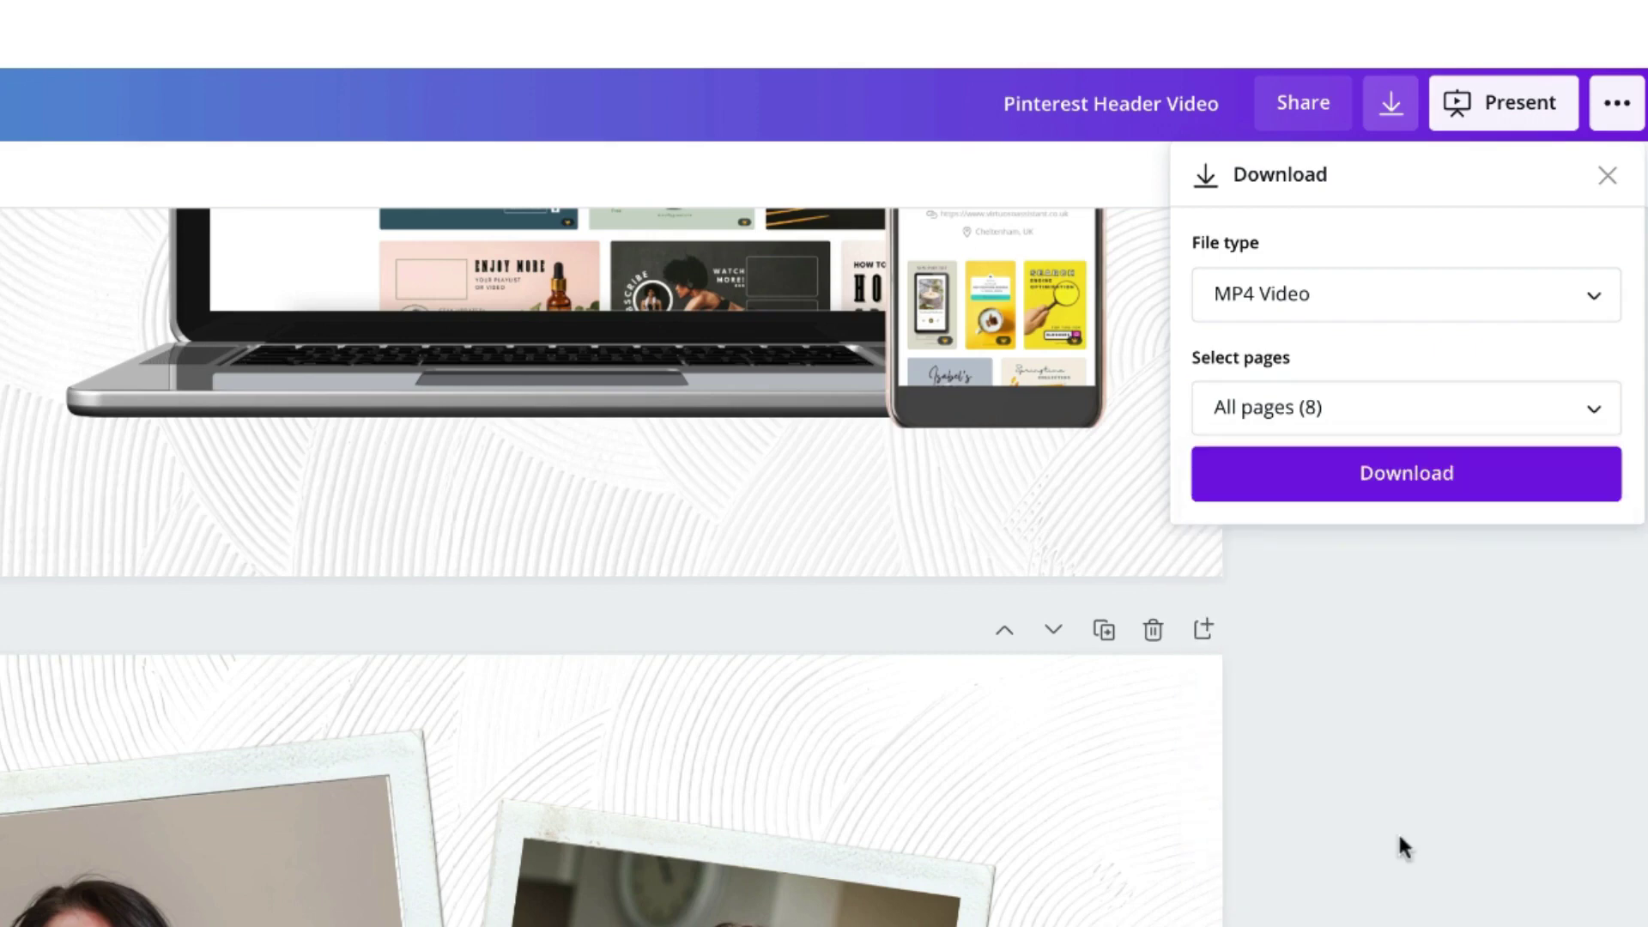
{"action": "left_click", "coordinate": [1370, 479]}
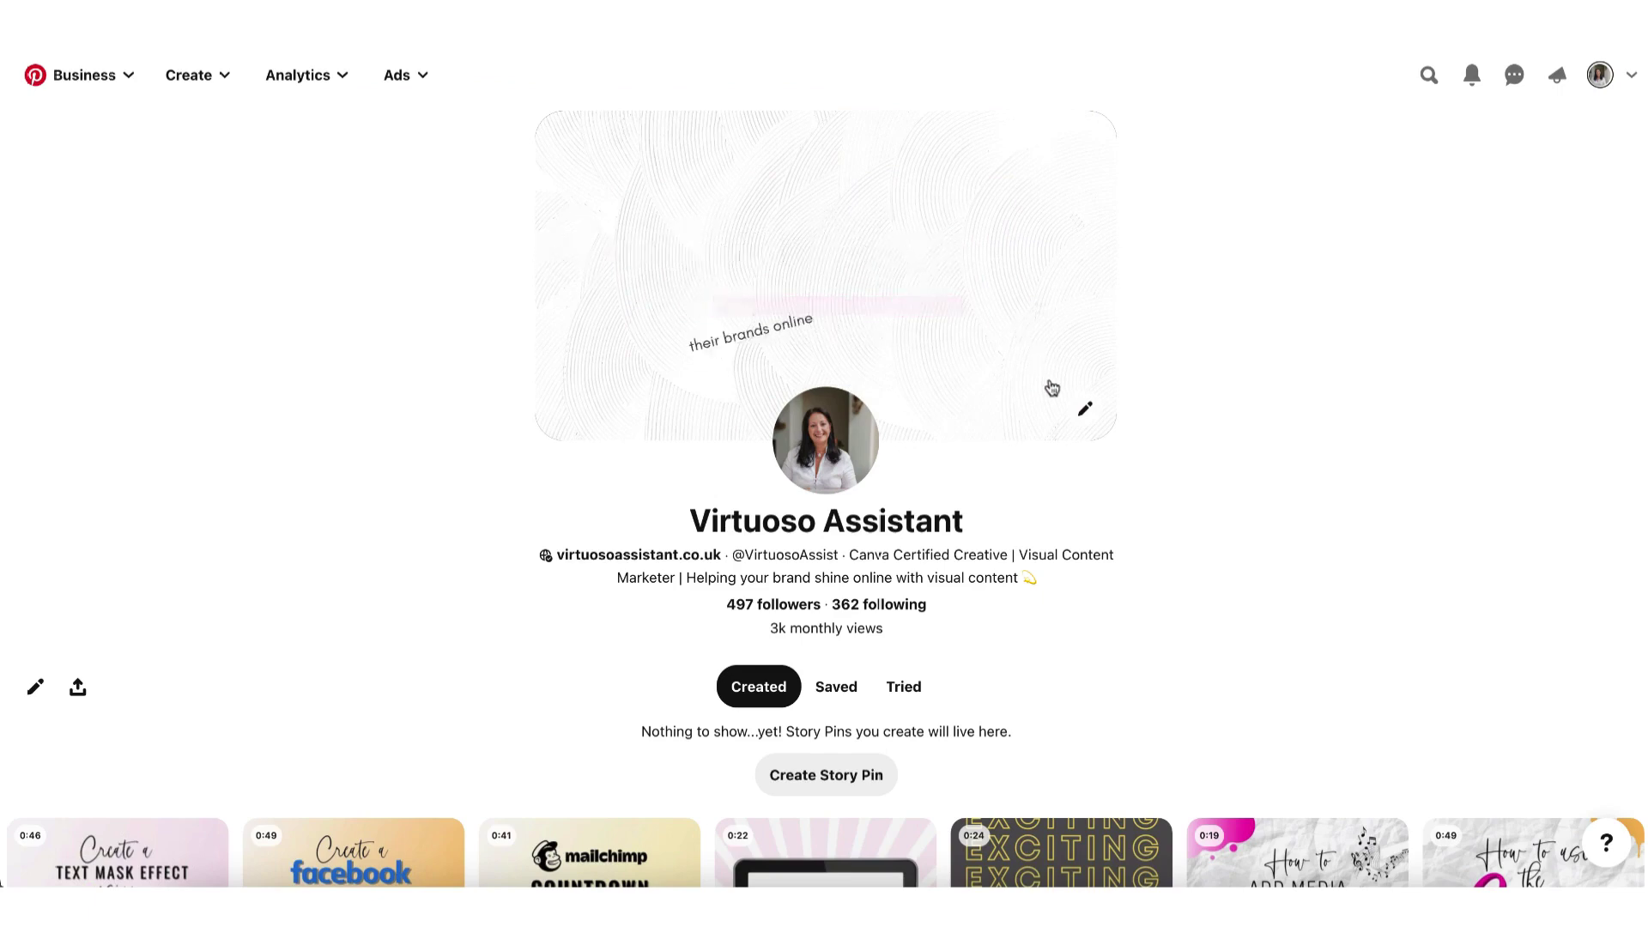
- Upload the header video from the Pinterest Header folder as the Pinterest profile cover and save the update
{"action": "left_click", "coordinate": [1085, 410]}
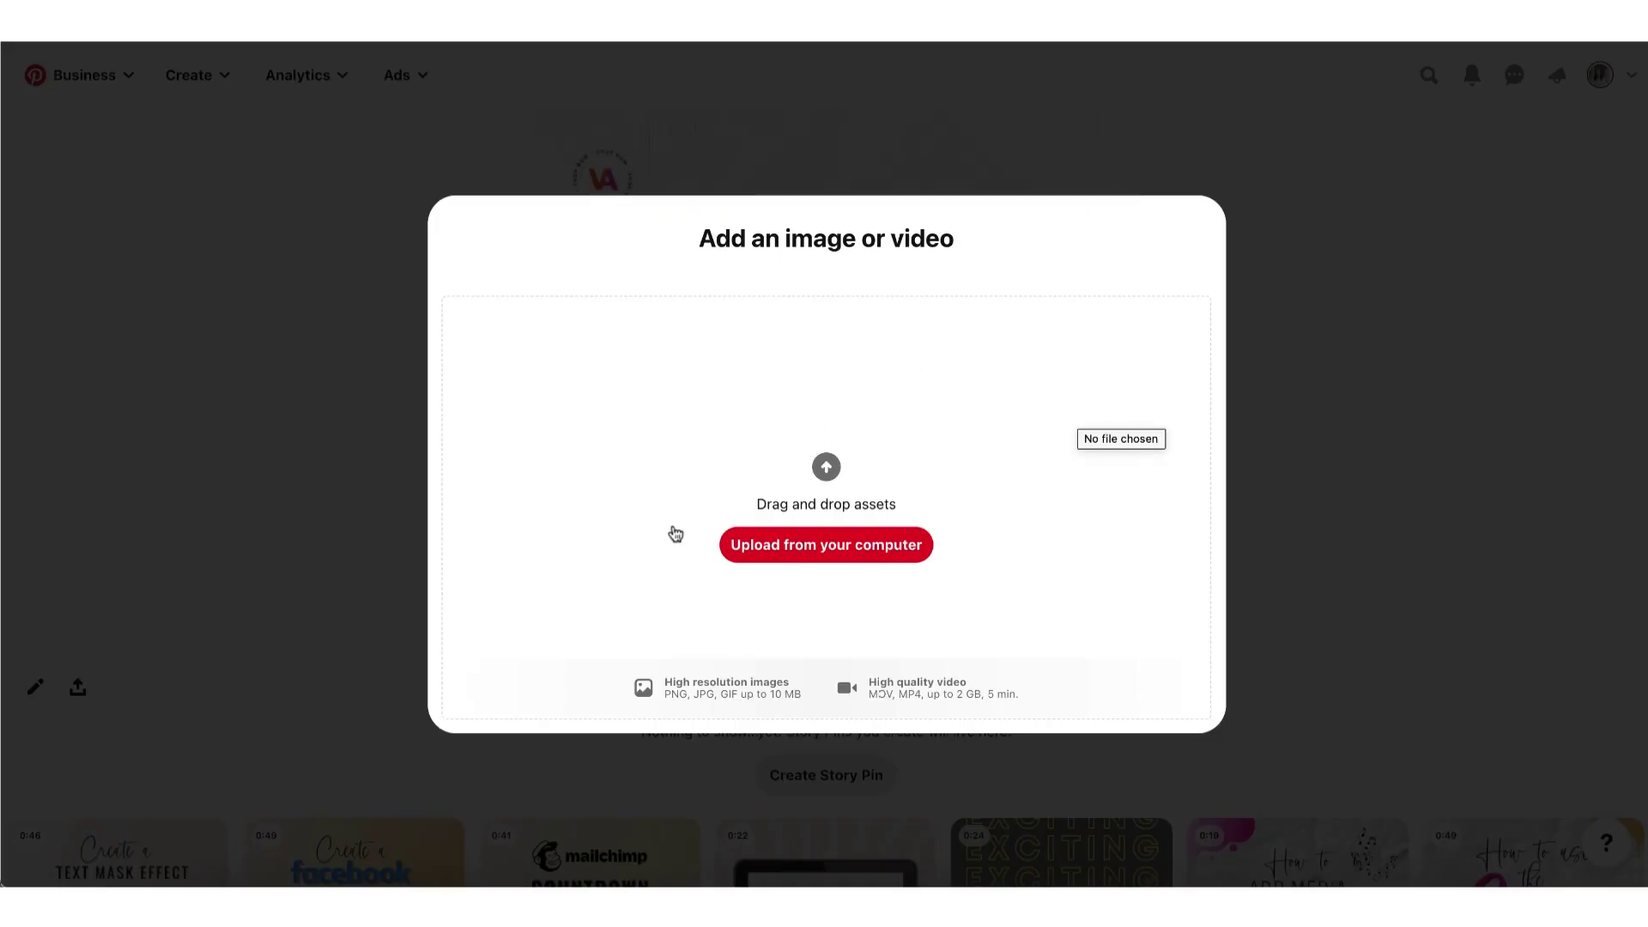
{"action": "left_click", "coordinate": [814, 556]}
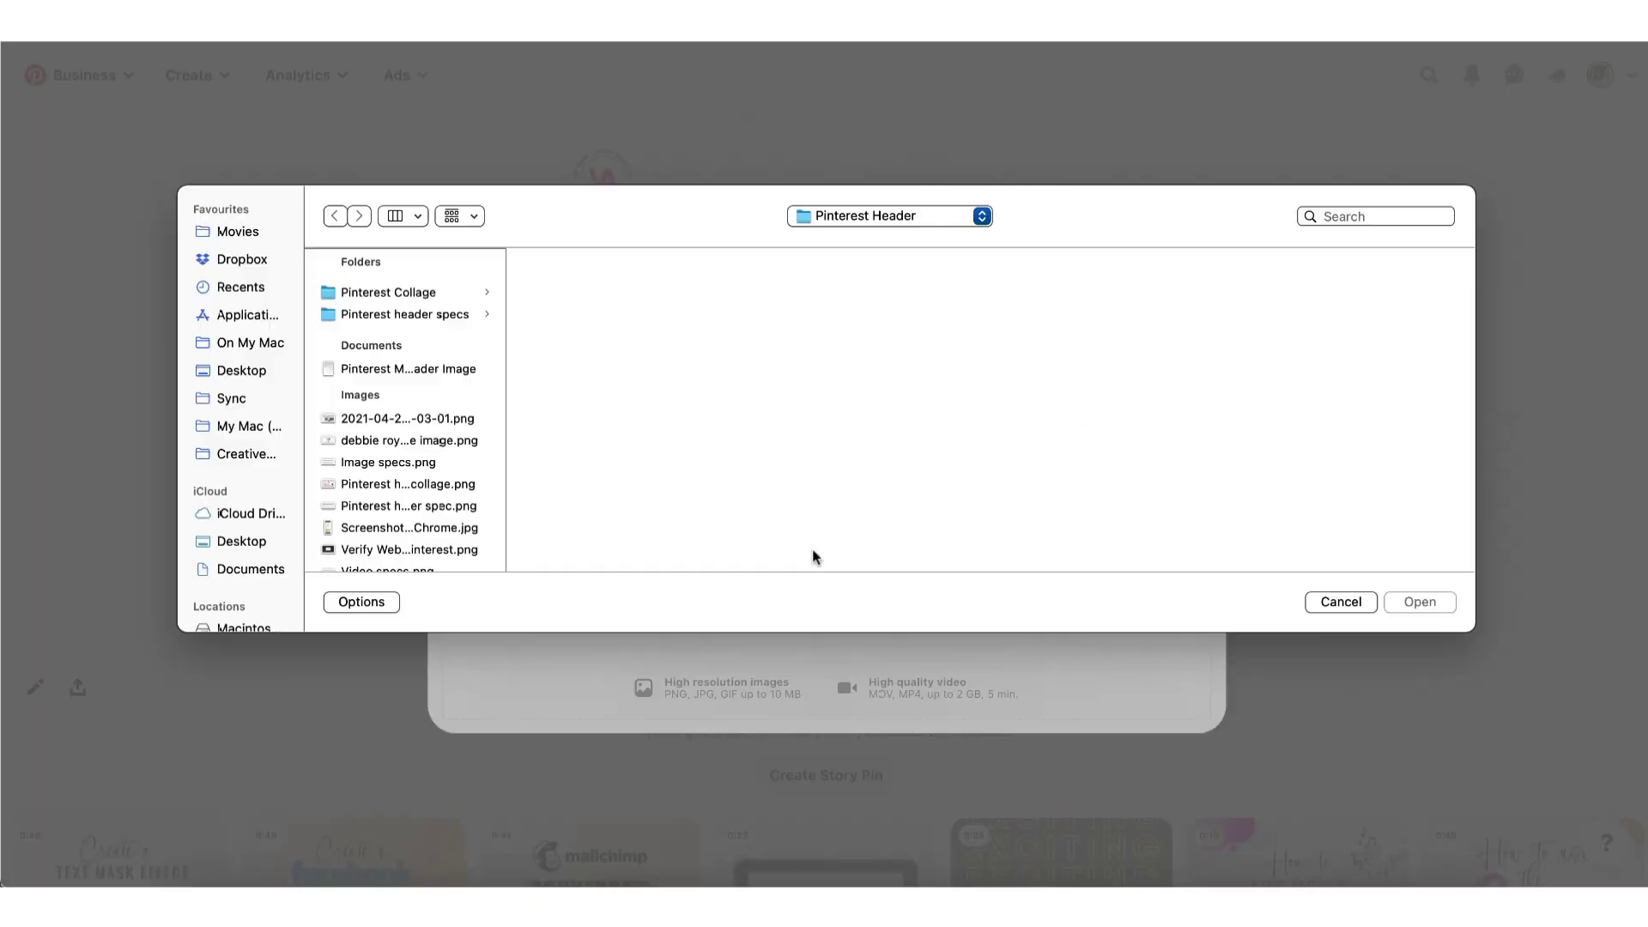
{"action": "scroll", "coordinate": [361, 429], "scroll_direction": "down", "scroll_amount": 4}
{"action": "left_click", "coordinate": [382, 454]}
{"action": "left_click", "coordinate": [396, 431]}
{"action": "left_click", "coordinate": [400, 409]}
{"action": "left_click", "coordinate": [1419, 602]}
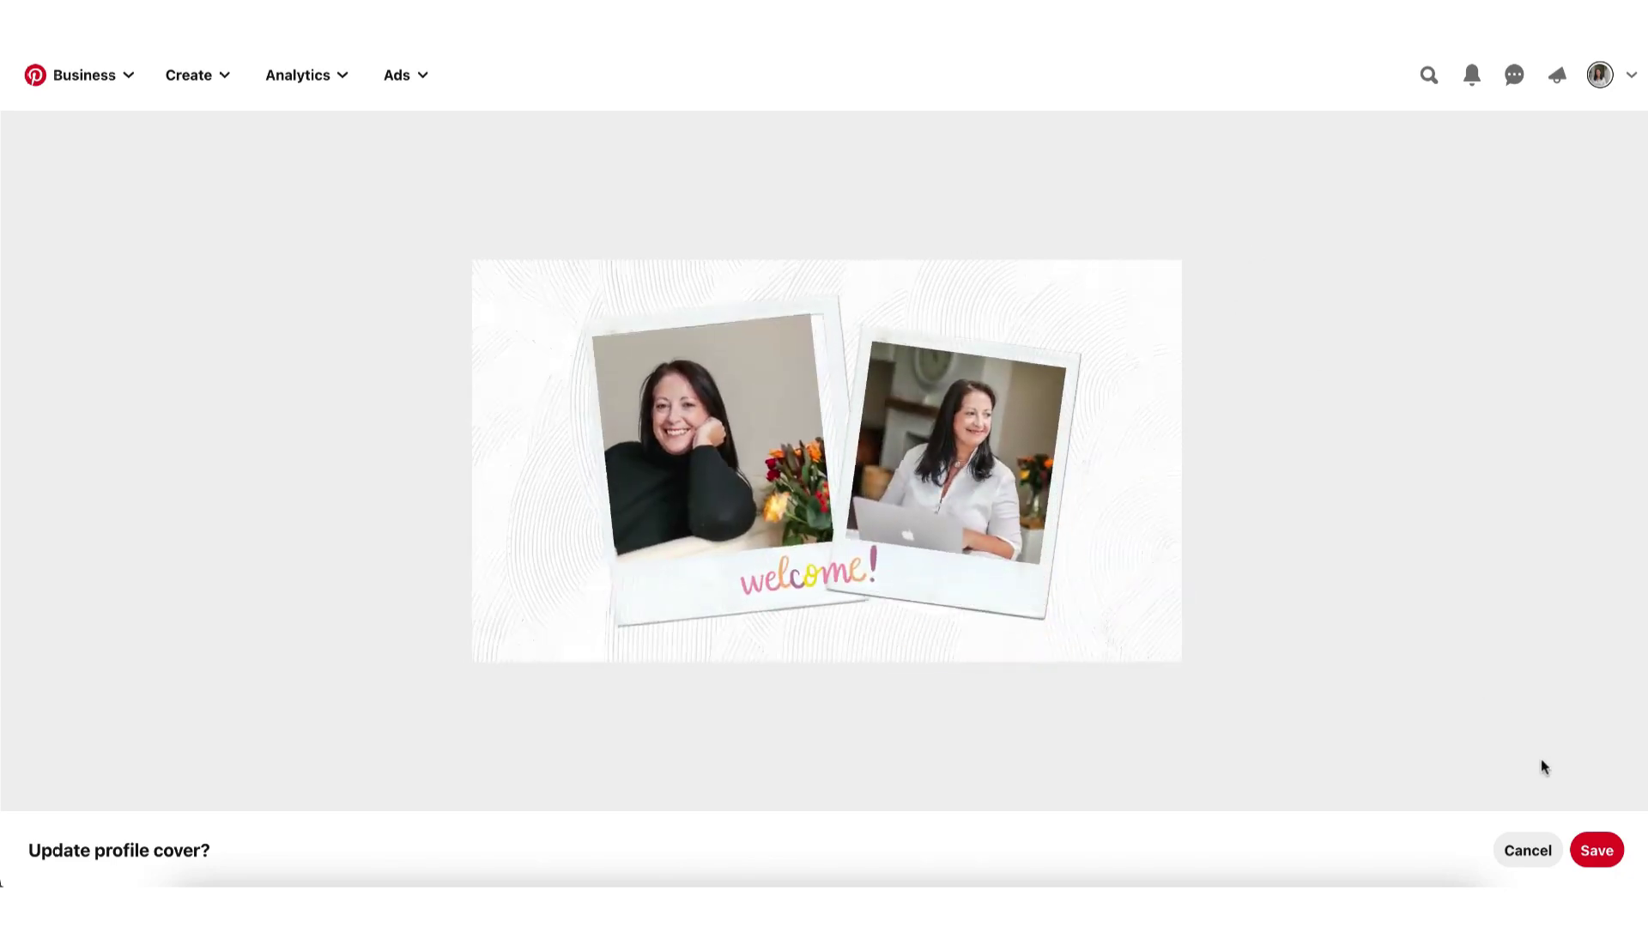
{"action": "left_click", "coordinate": [1597, 849]}
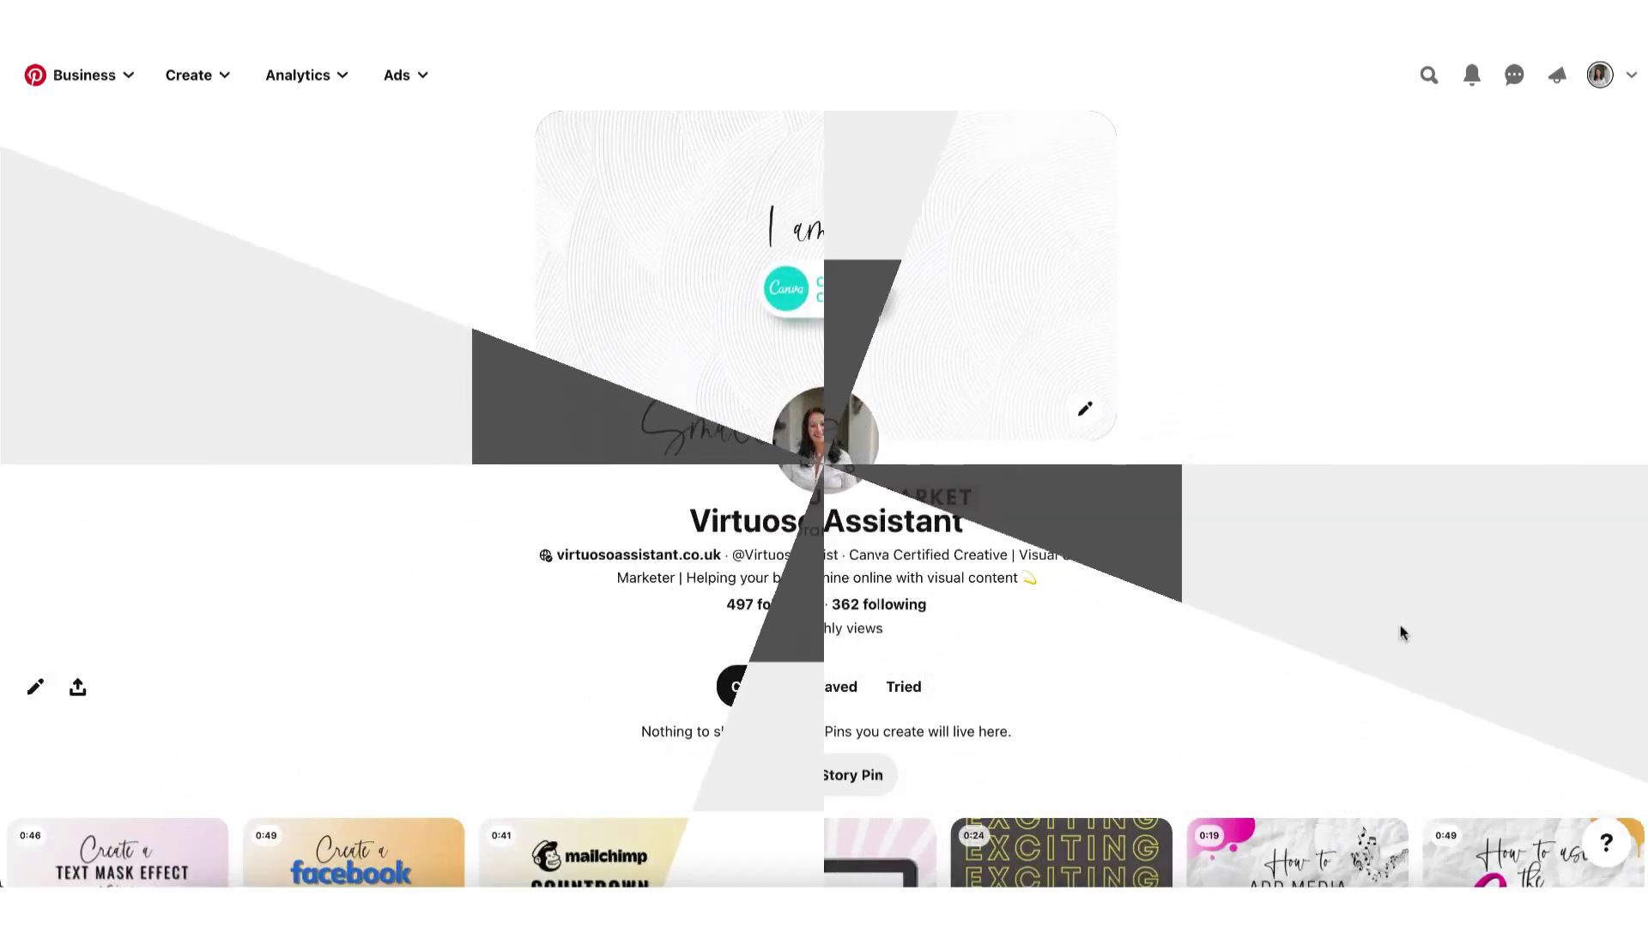